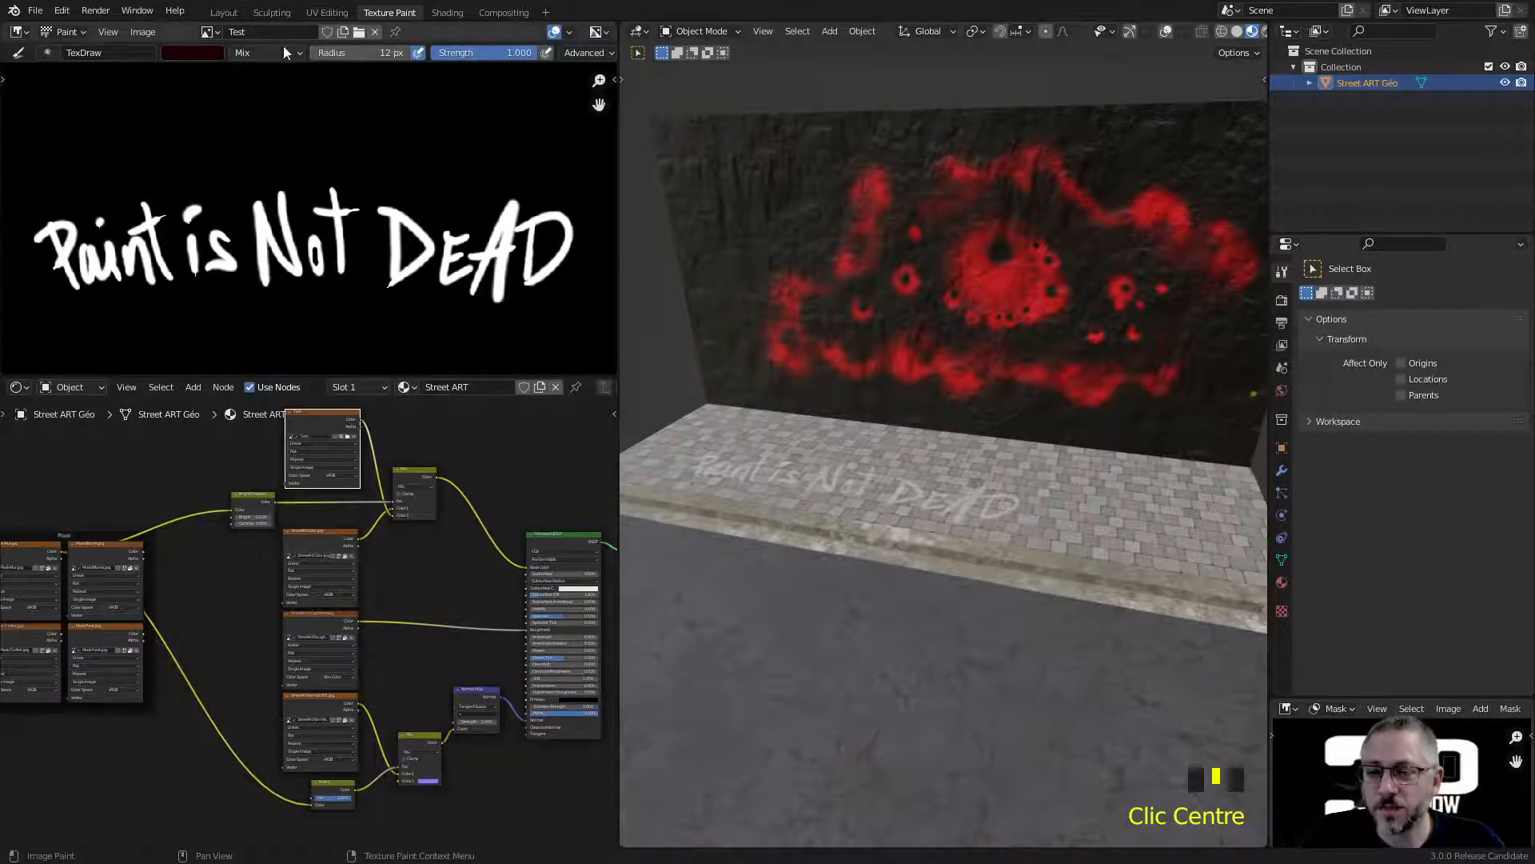
Step: Turn the Outliner area into a second Properties editor showing the brush's texture properties
{"action": "left_click", "coordinate": [16, 387]}
{"action": "left_click", "coordinate": [11, 391]}
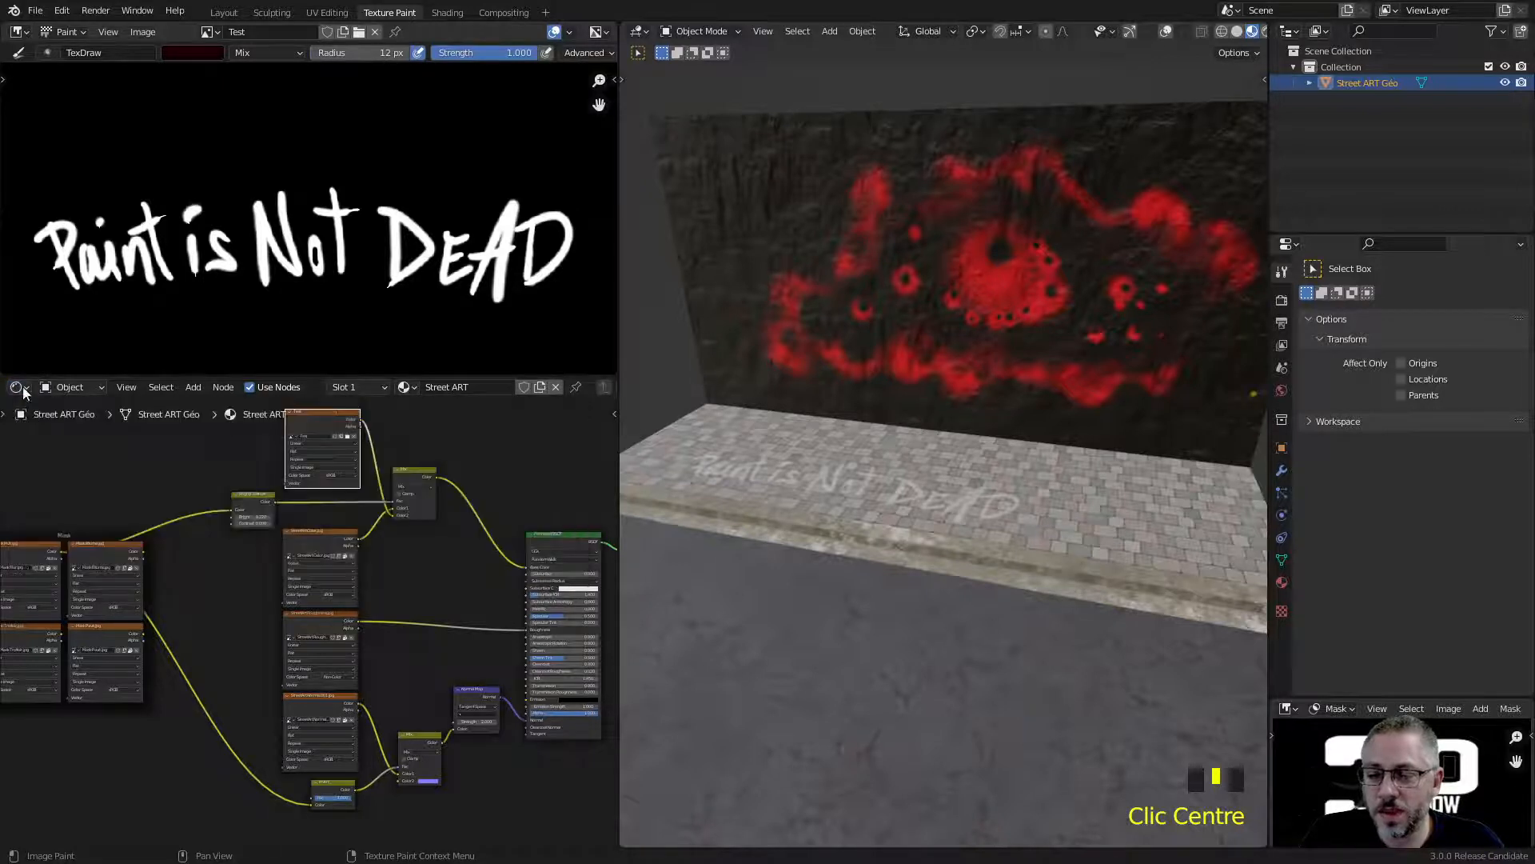
{"action": "left_click", "coordinate": [1287, 33]}
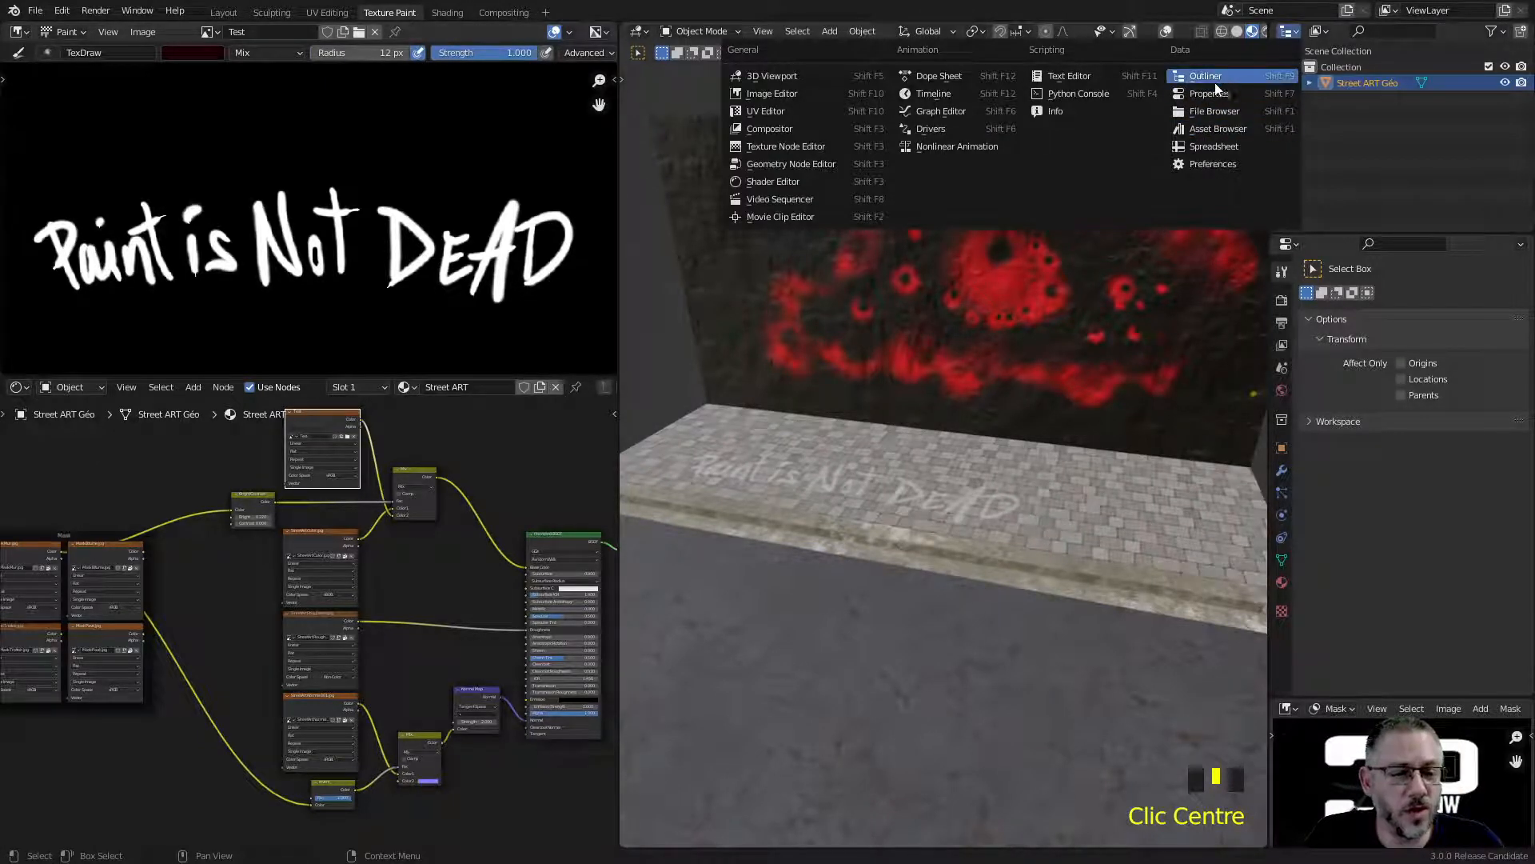
{"action": "left_click", "coordinate": [1207, 95]}
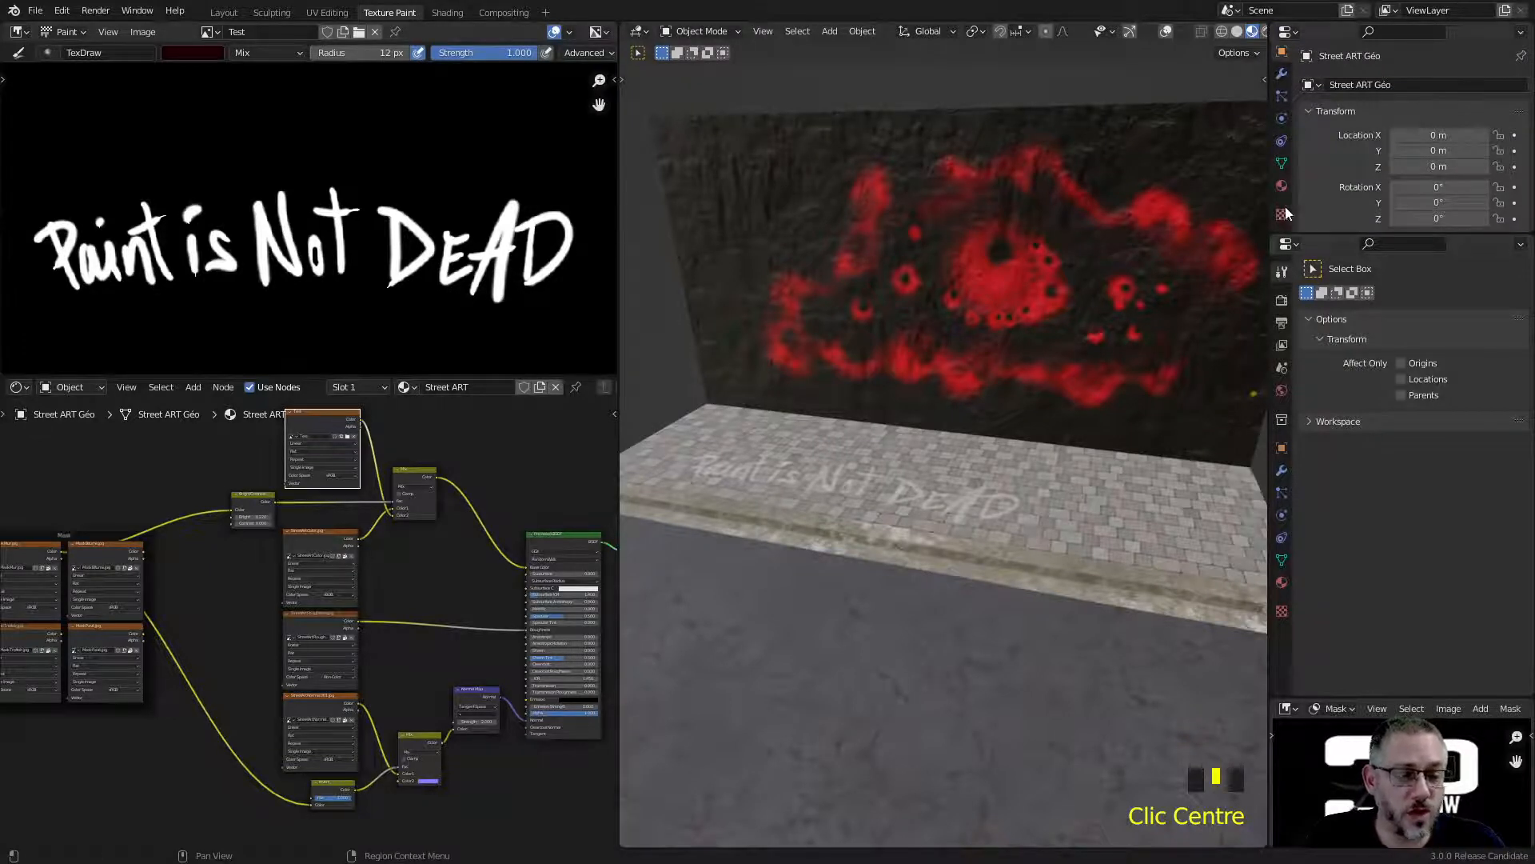
{"action": "scroll", "coordinate": [1283, 145], "scroll_direction": "up", "scroll_amount": 5}
{"action": "scroll", "coordinate": [1284, 145], "scroll_direction": "down", "scroll_amount": 5}
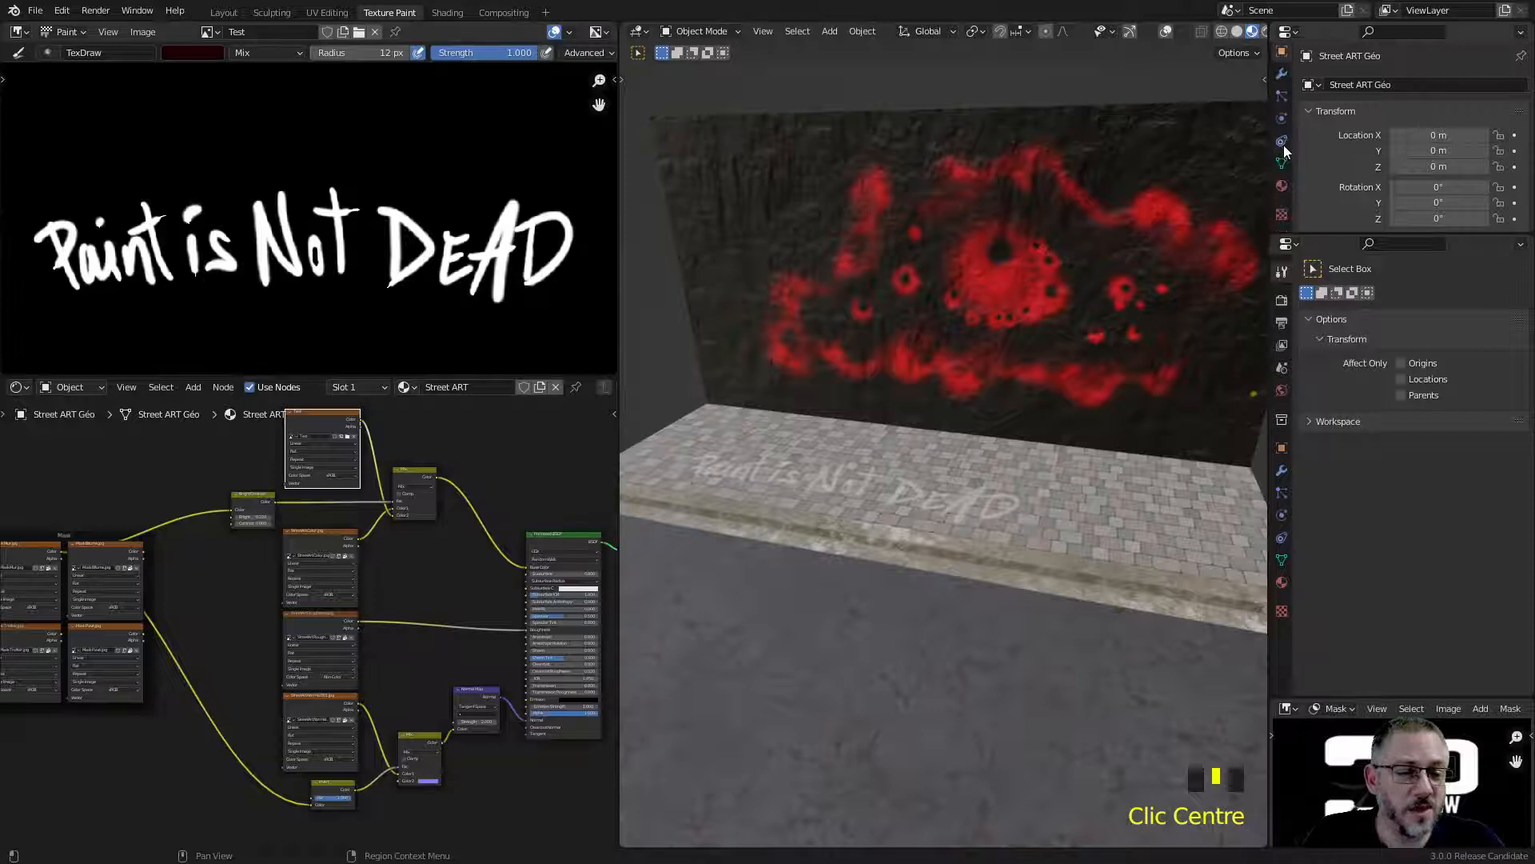
{"action": "left_click", "coordinate": [1282, 216]}
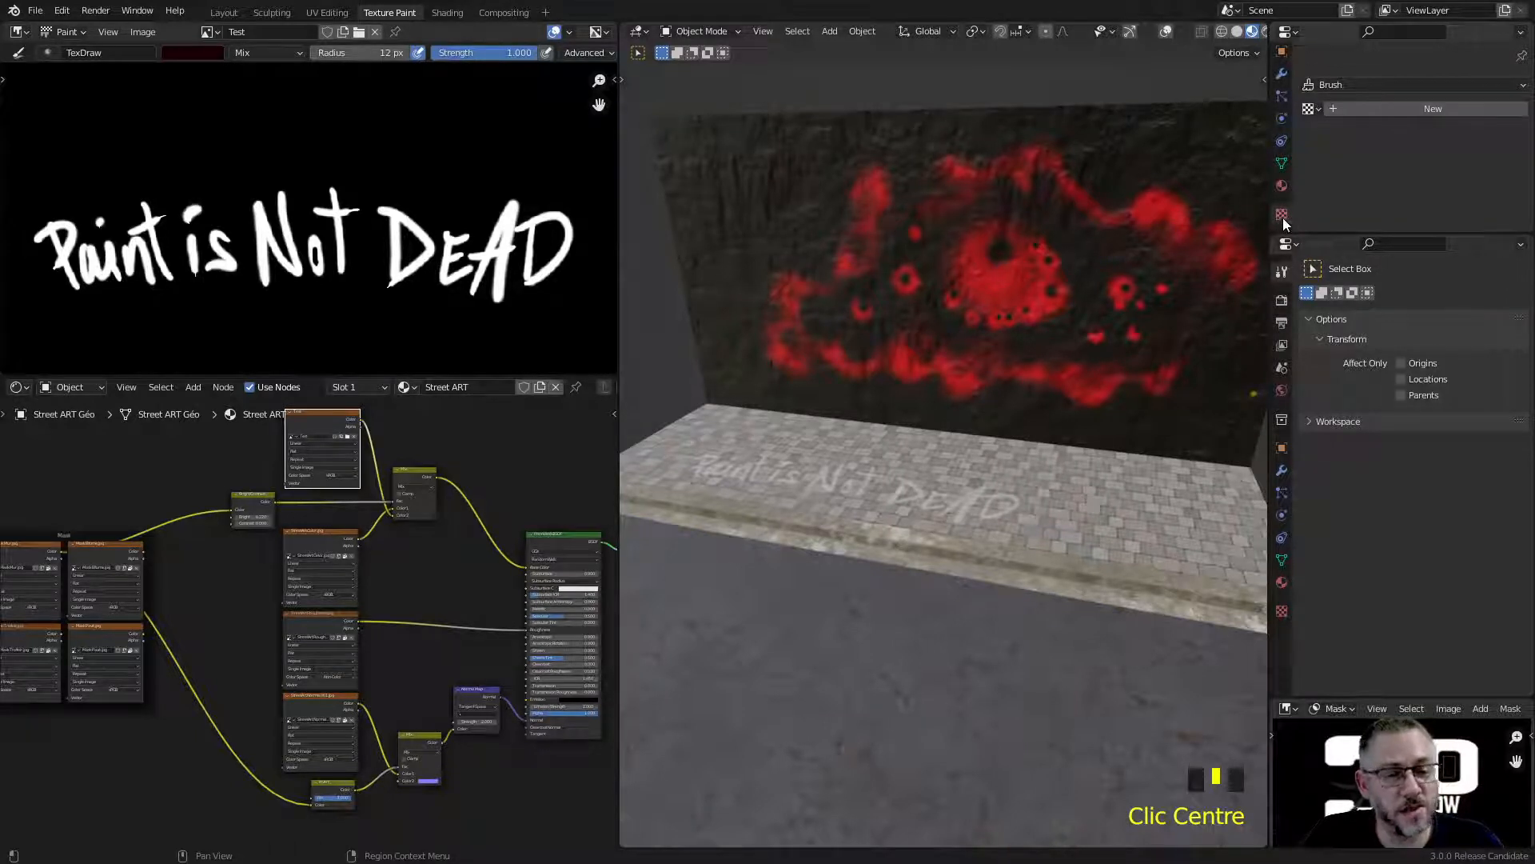
Step: Create a new brush texture and rename it Text 01
{"action": "left_click", "coordinate": [1393, 107]}
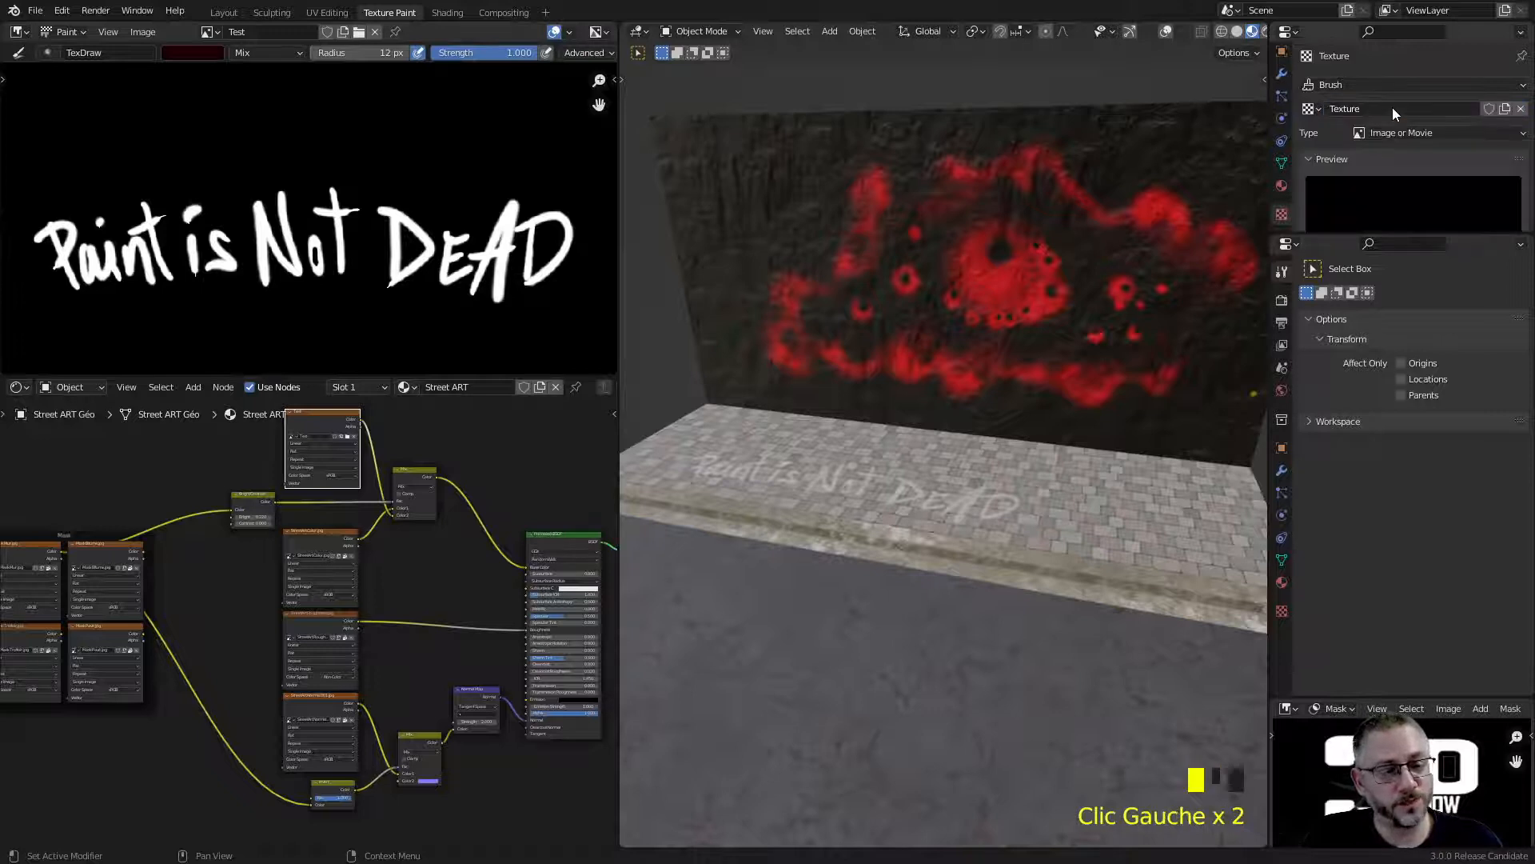
{"action": "scroll", "coordinate": [1477, 157], "scroll_direction": "down", "scroll_amount": 3}
{"action": "scroll", "coordinate": [1476, 157], "scroll_direction": "down", "scroll_amount": 2}
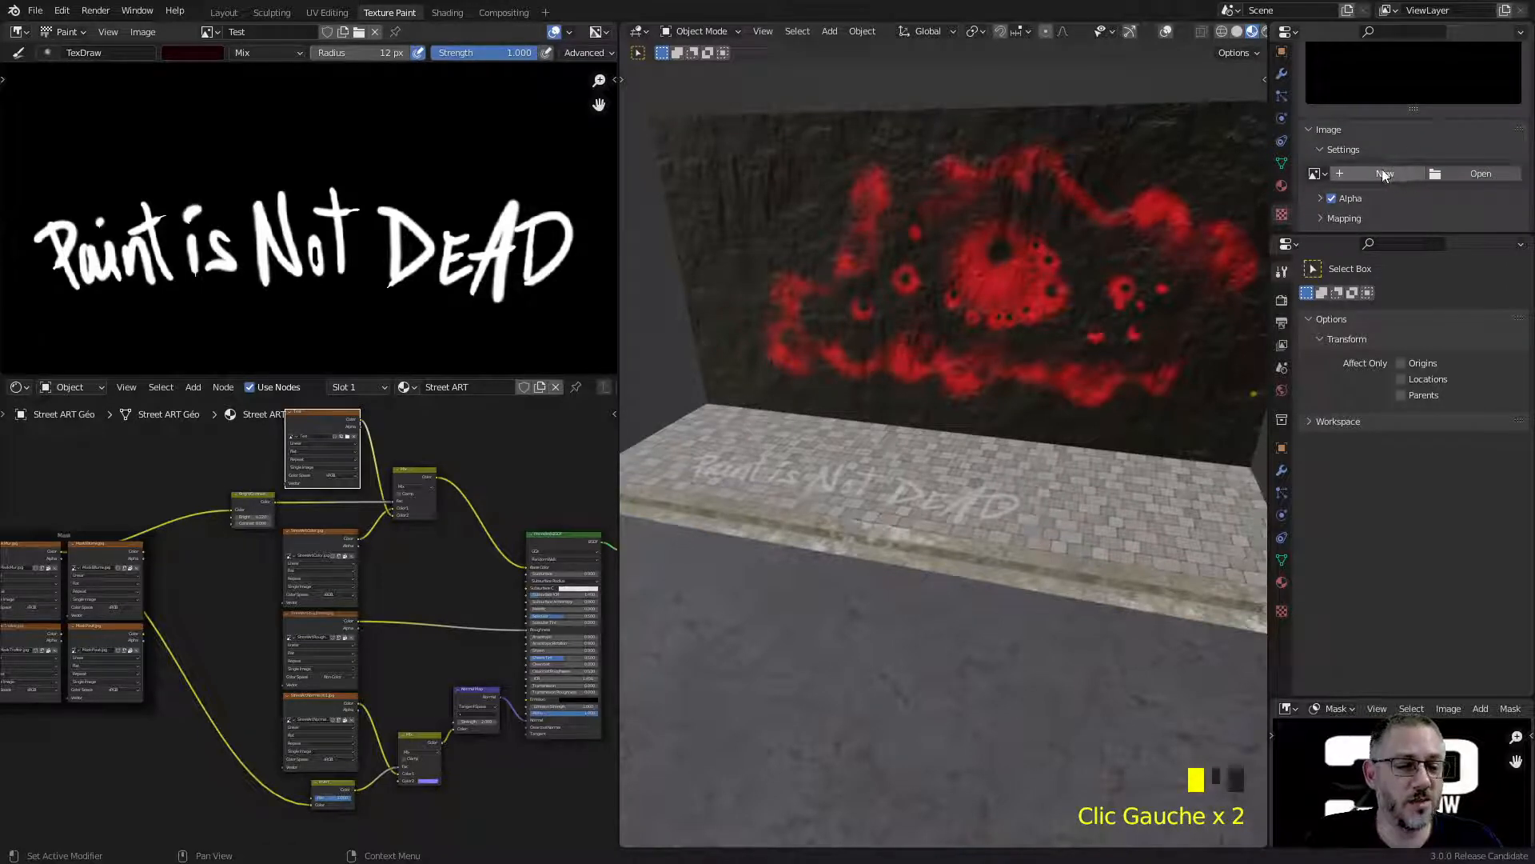
{"action": "scroll", "coordinate": [1383, 168], "scroll_direction": "up", "scroll_amount": 5}
{"action": "double_click", "coordinate": [1367, 108]}
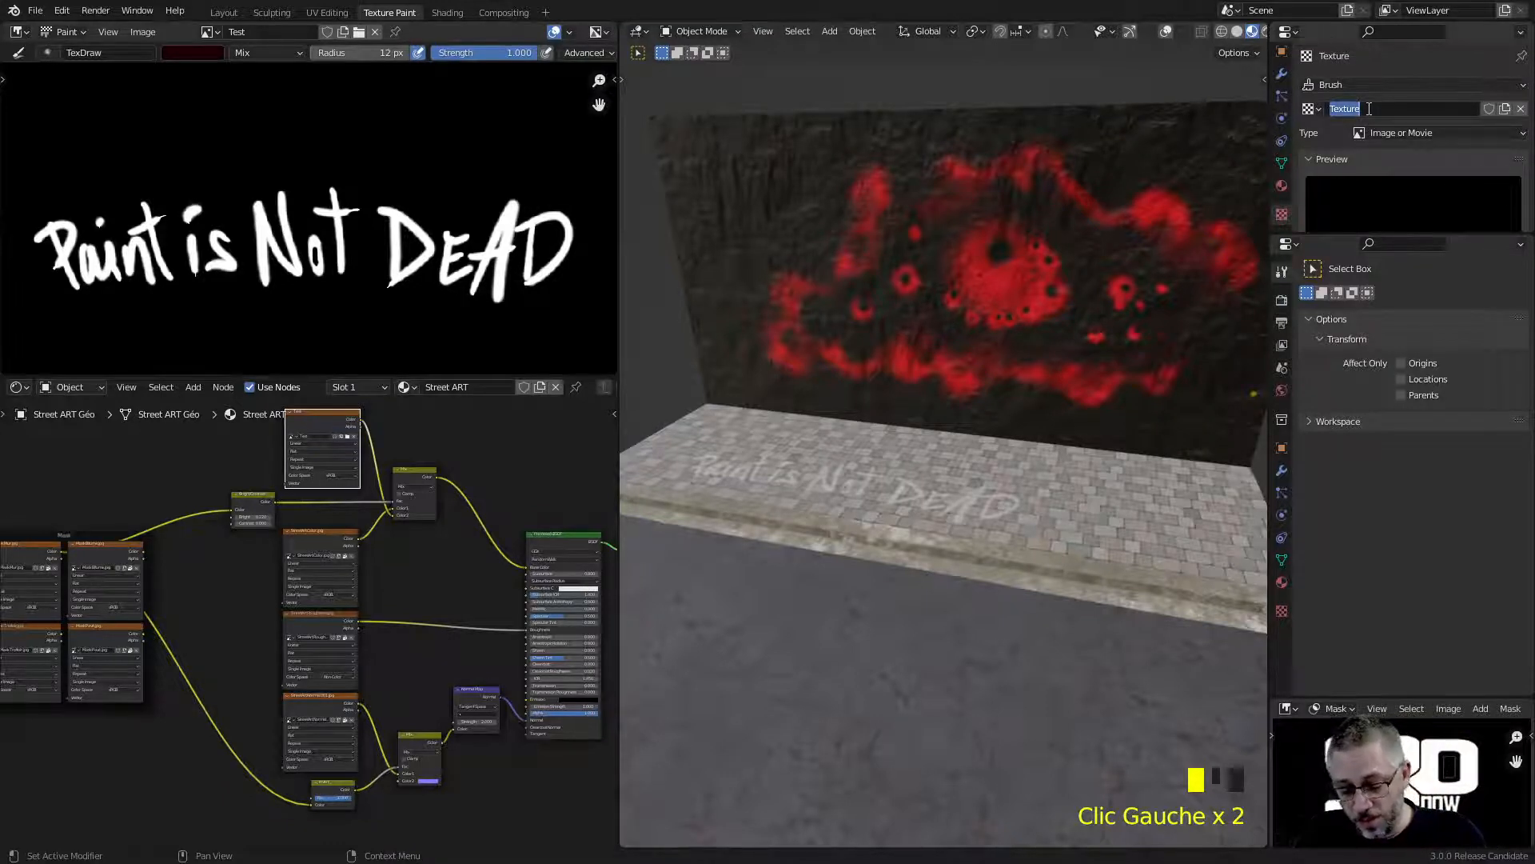
{"action": "type", "text": "Text"}
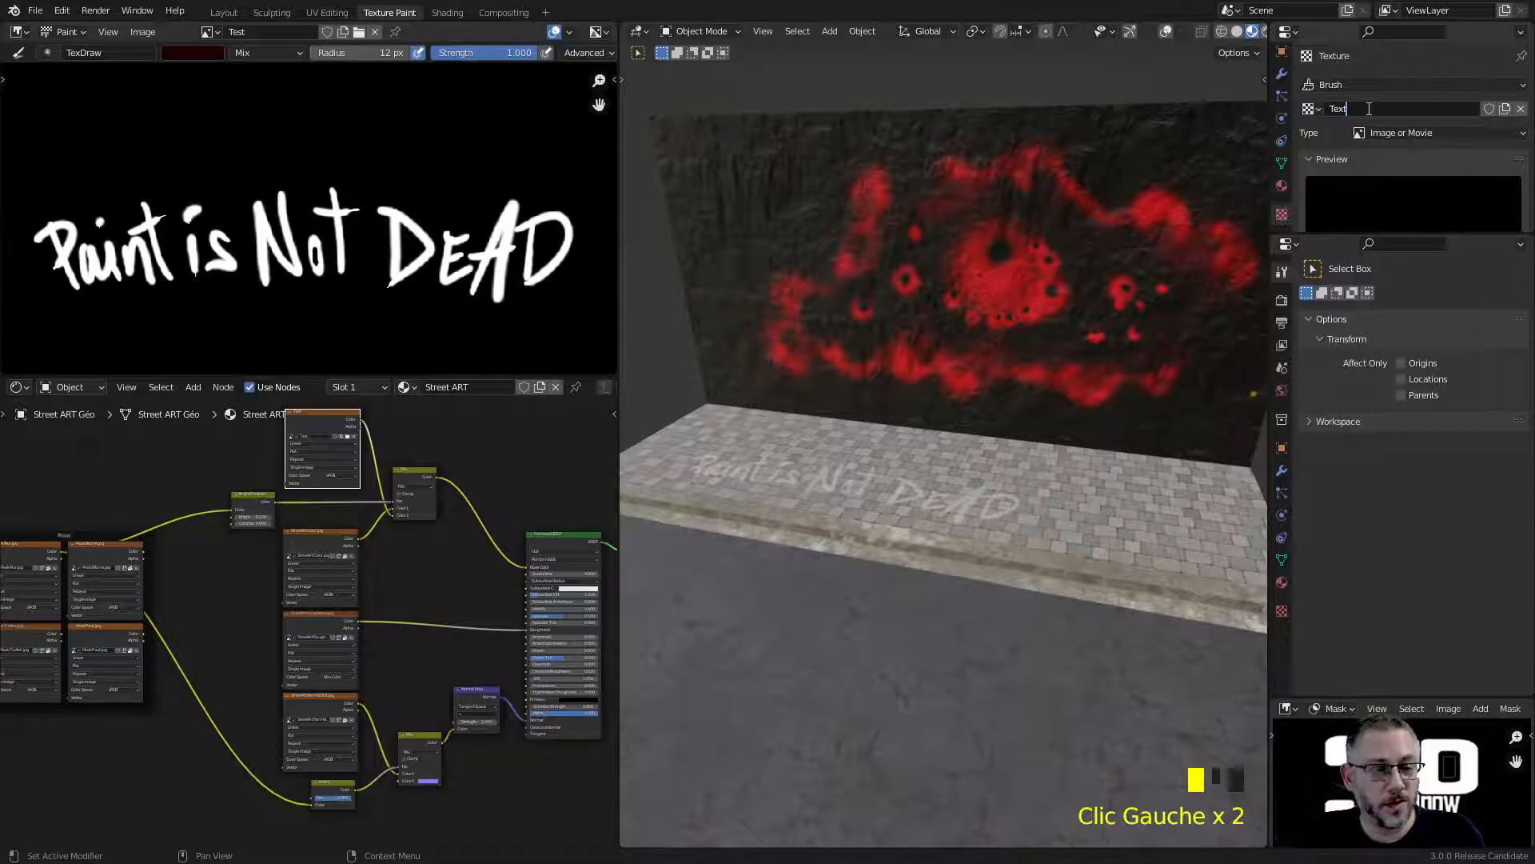
{"action": "type", "text": " 01"}
{"action": "key", "text": "Return"}
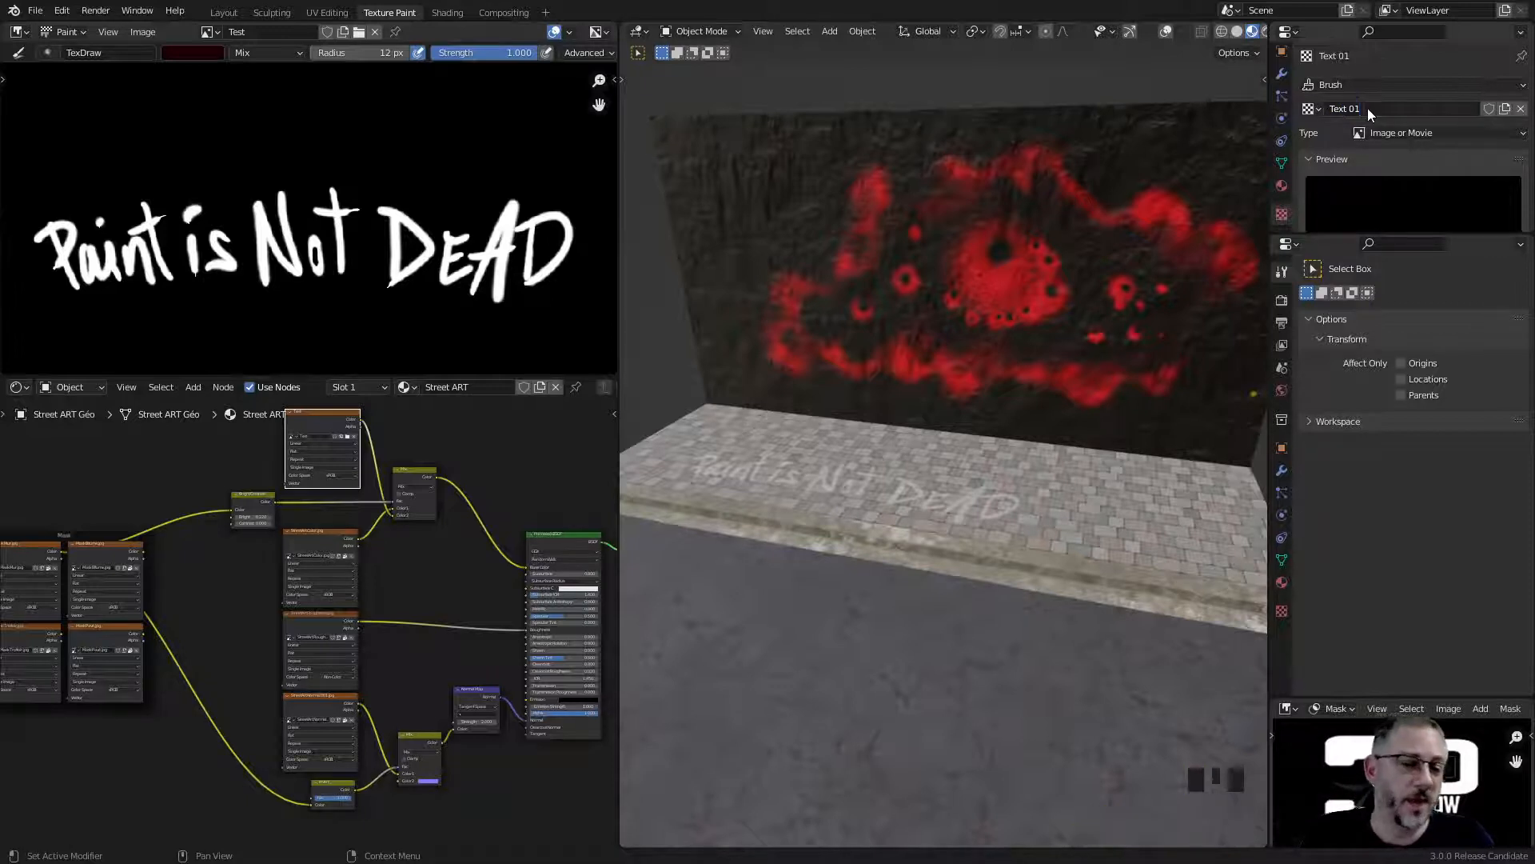
Step: Load Concrete012_2K_Color.jpg from the Mur textures folder of Street Art Mat 02 as the image of Text 01
{"action": "scroll", "coordinate": [1383, 151], "scroll_direction": "down", "scroll_amount": 5}
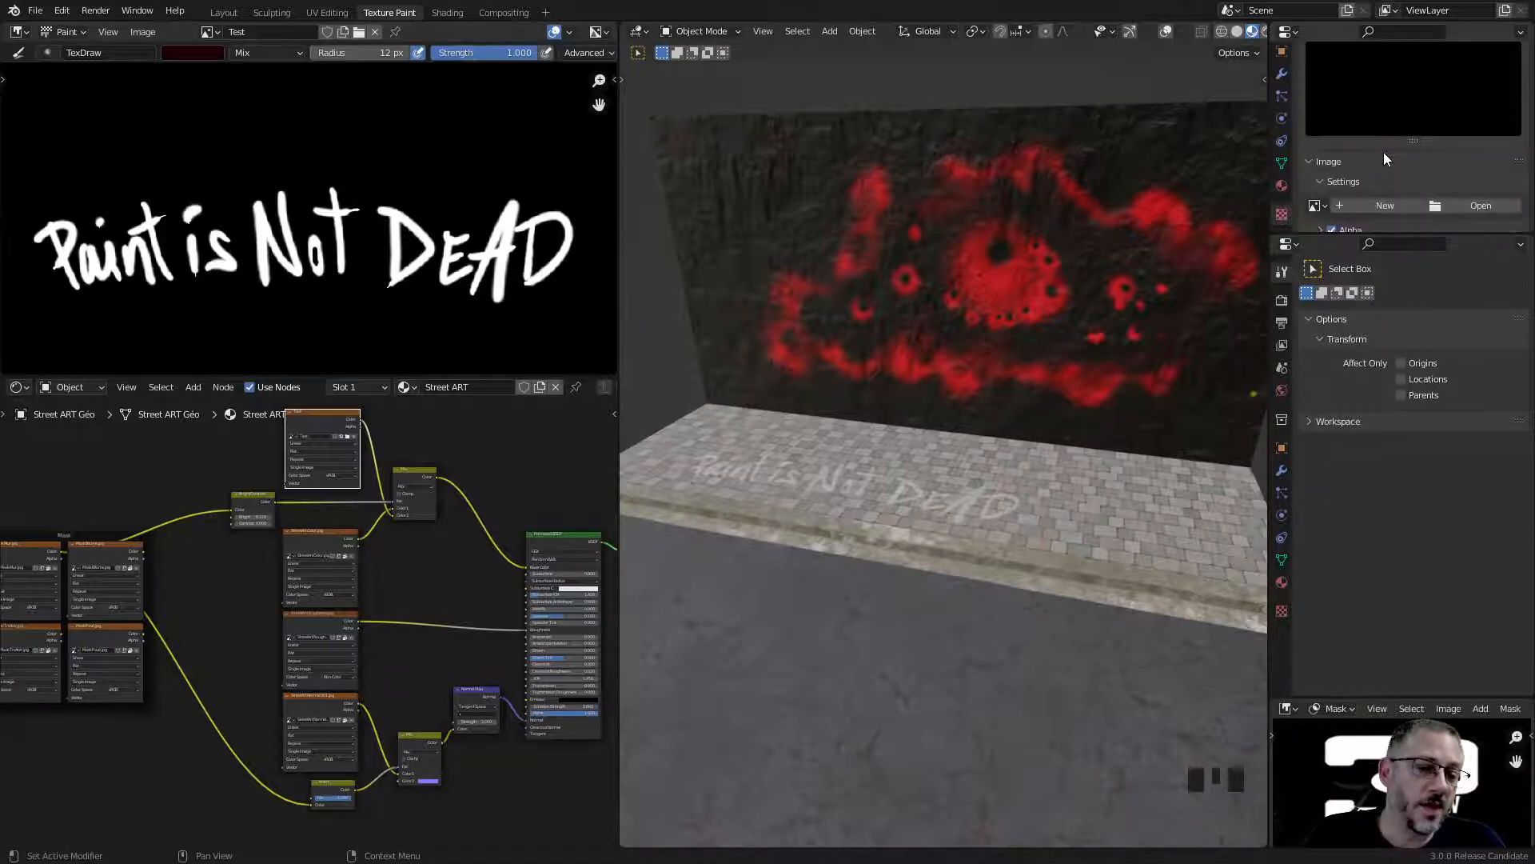
{"action": "left_click", "coordinate": [1487, 206]}
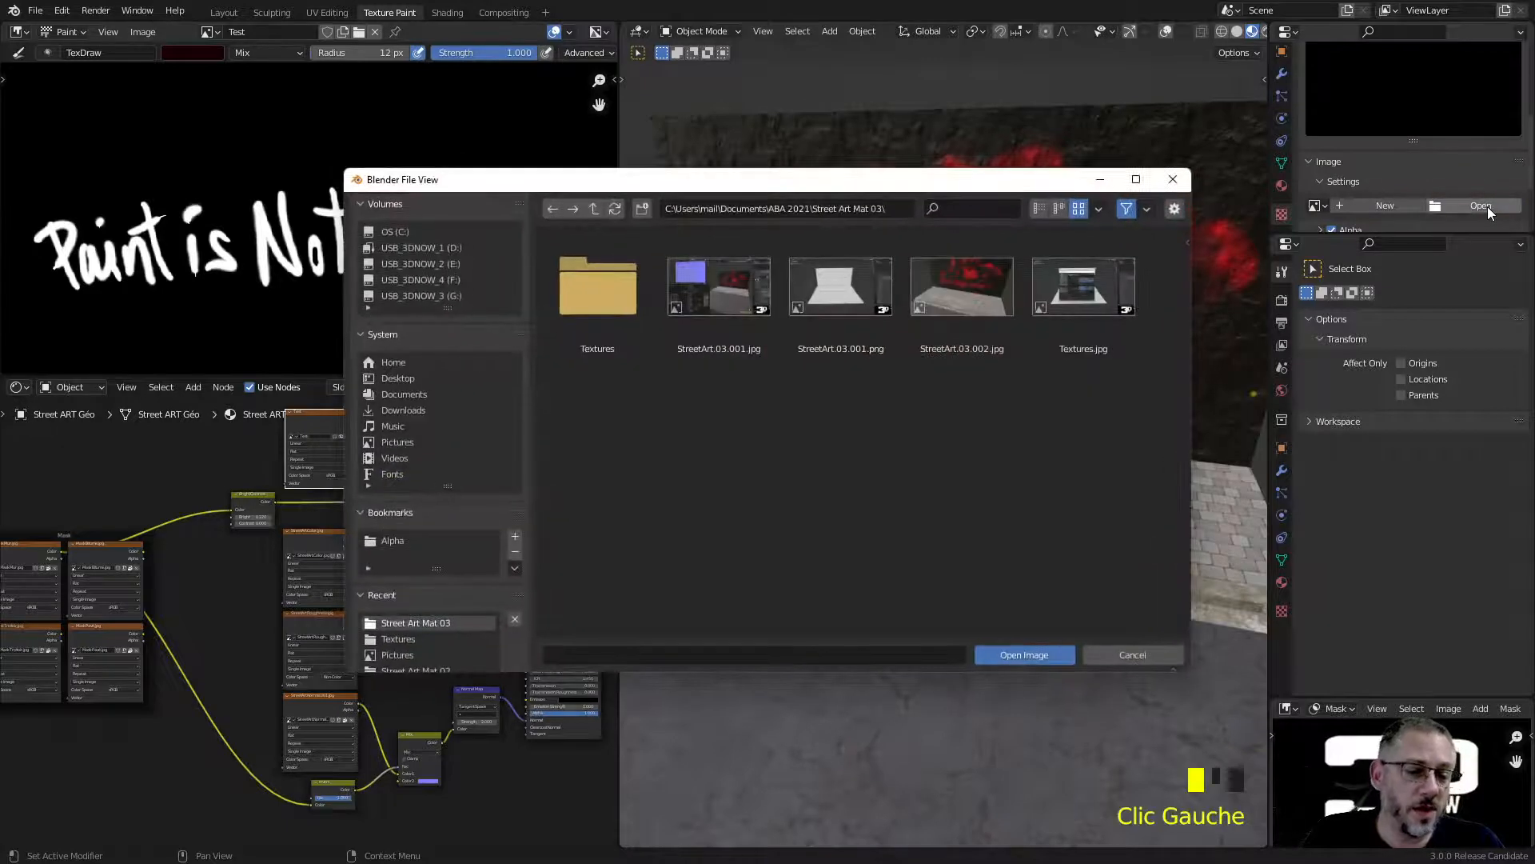
{"action": "left_click", "coordinate": [597, 208]}
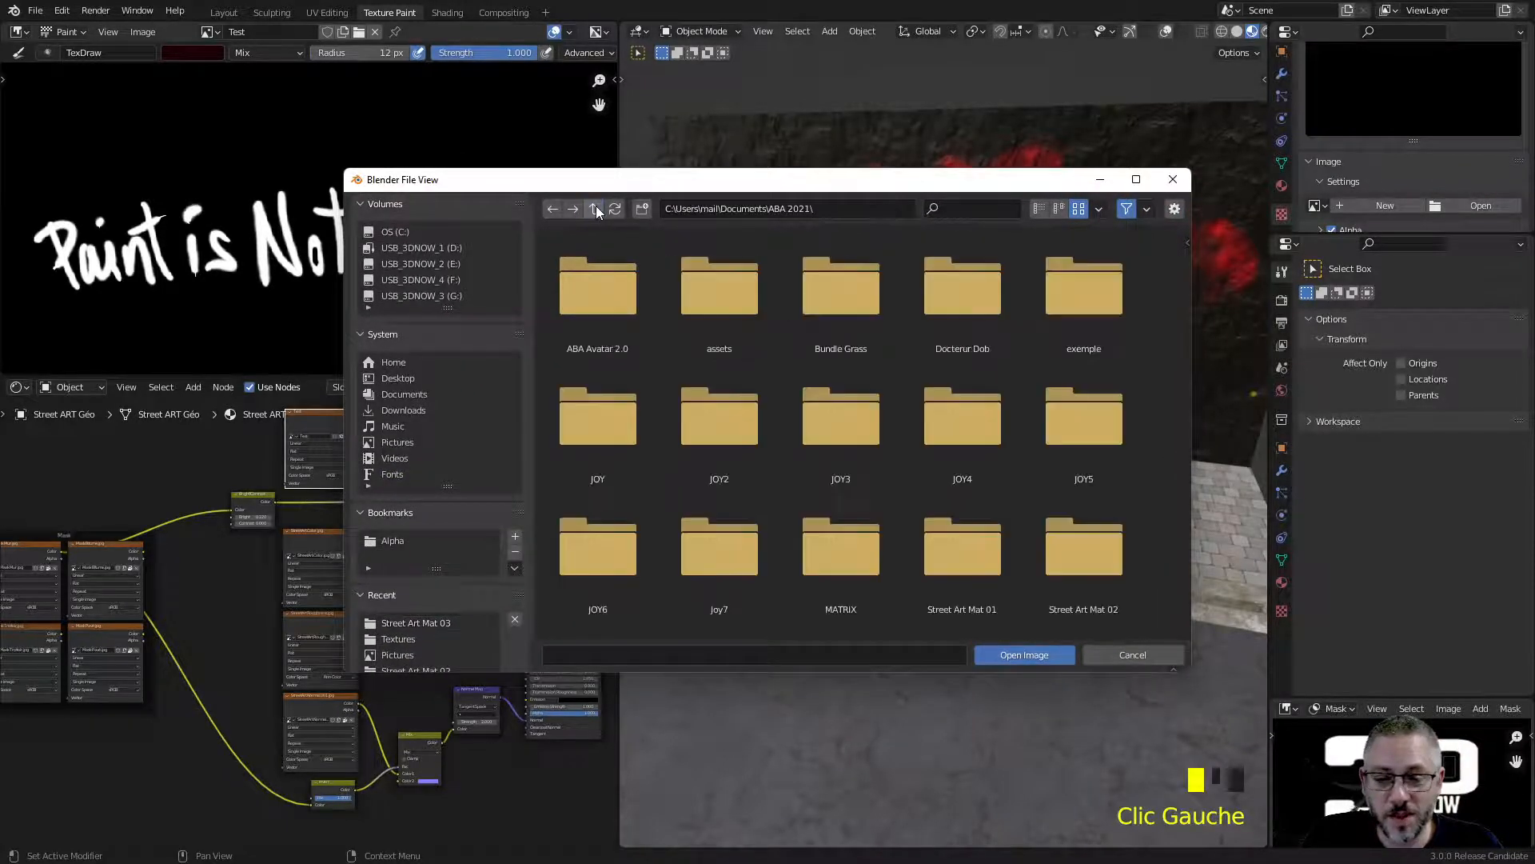
{"action": "scroll", "coordinate": [892, 472], "scroll_direction": "down", "scroll_amount": 1}
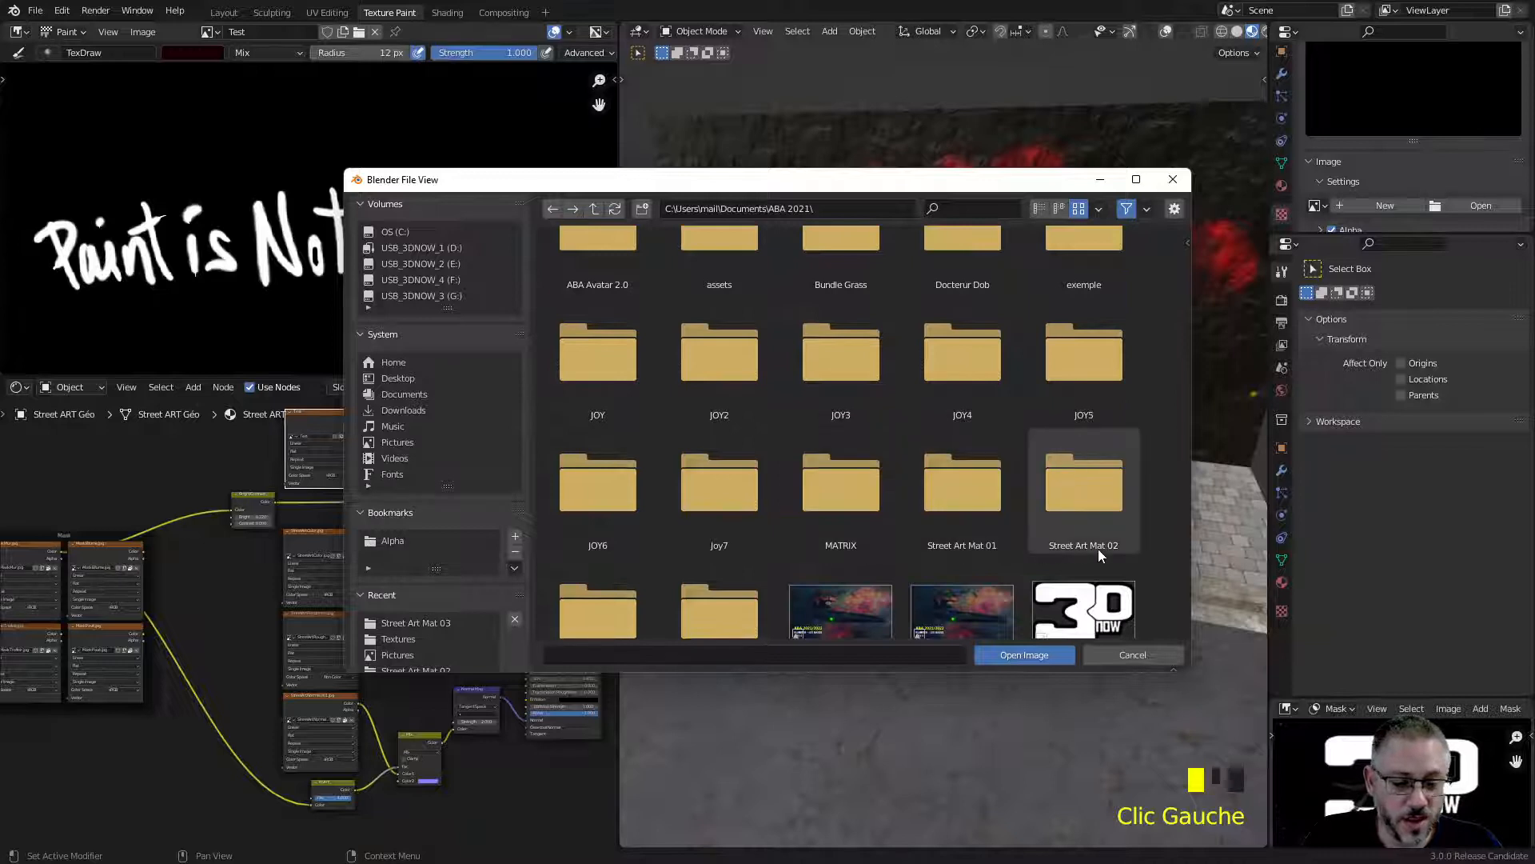
{"action": "double_click", "coordinate": [1092, 478]}
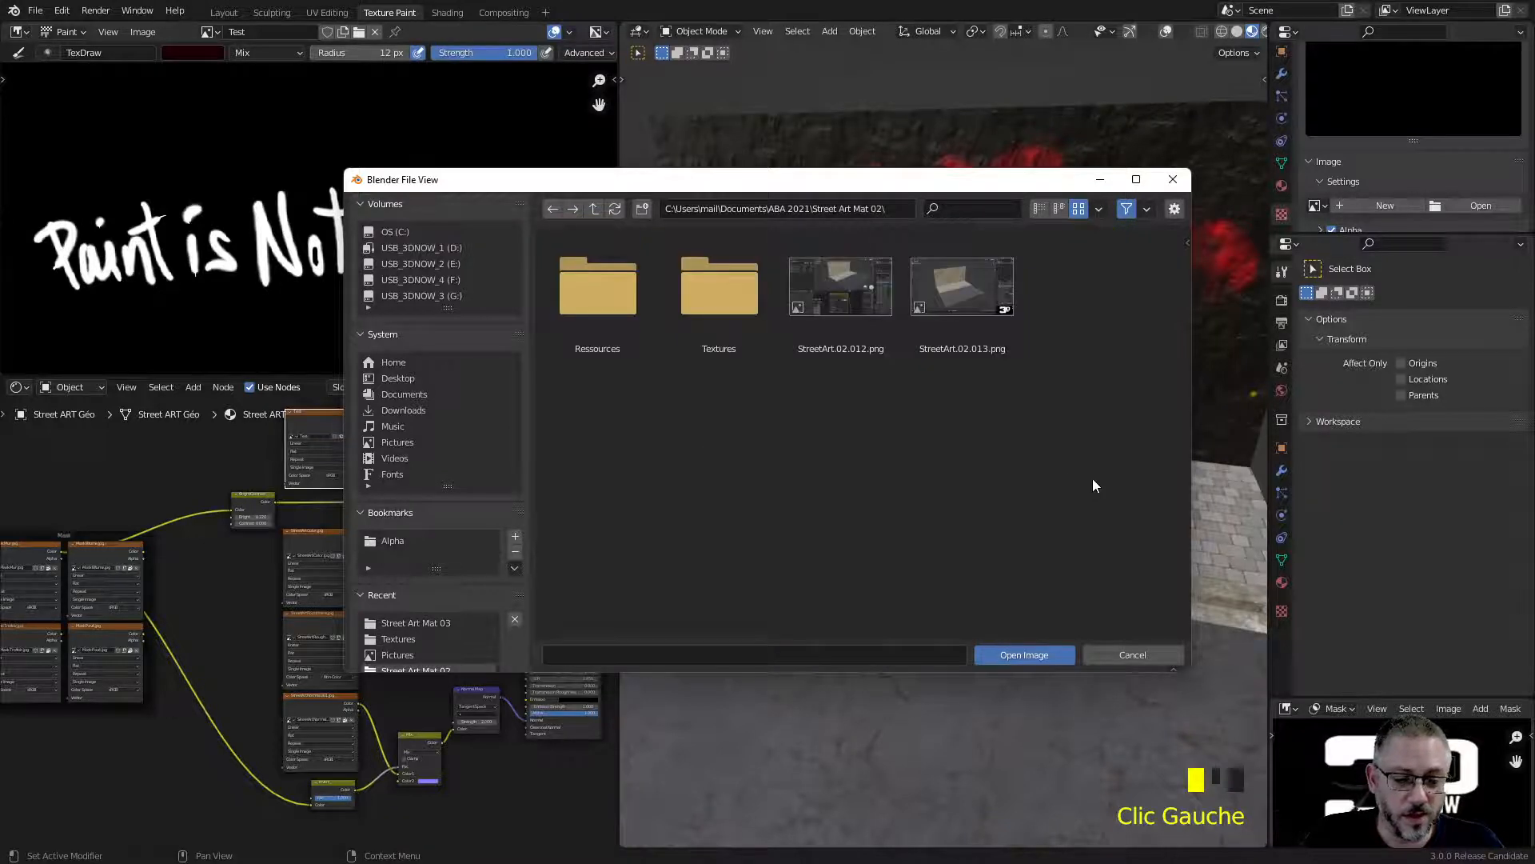
{"action": "double_click", "coordinate": [702, 312]}
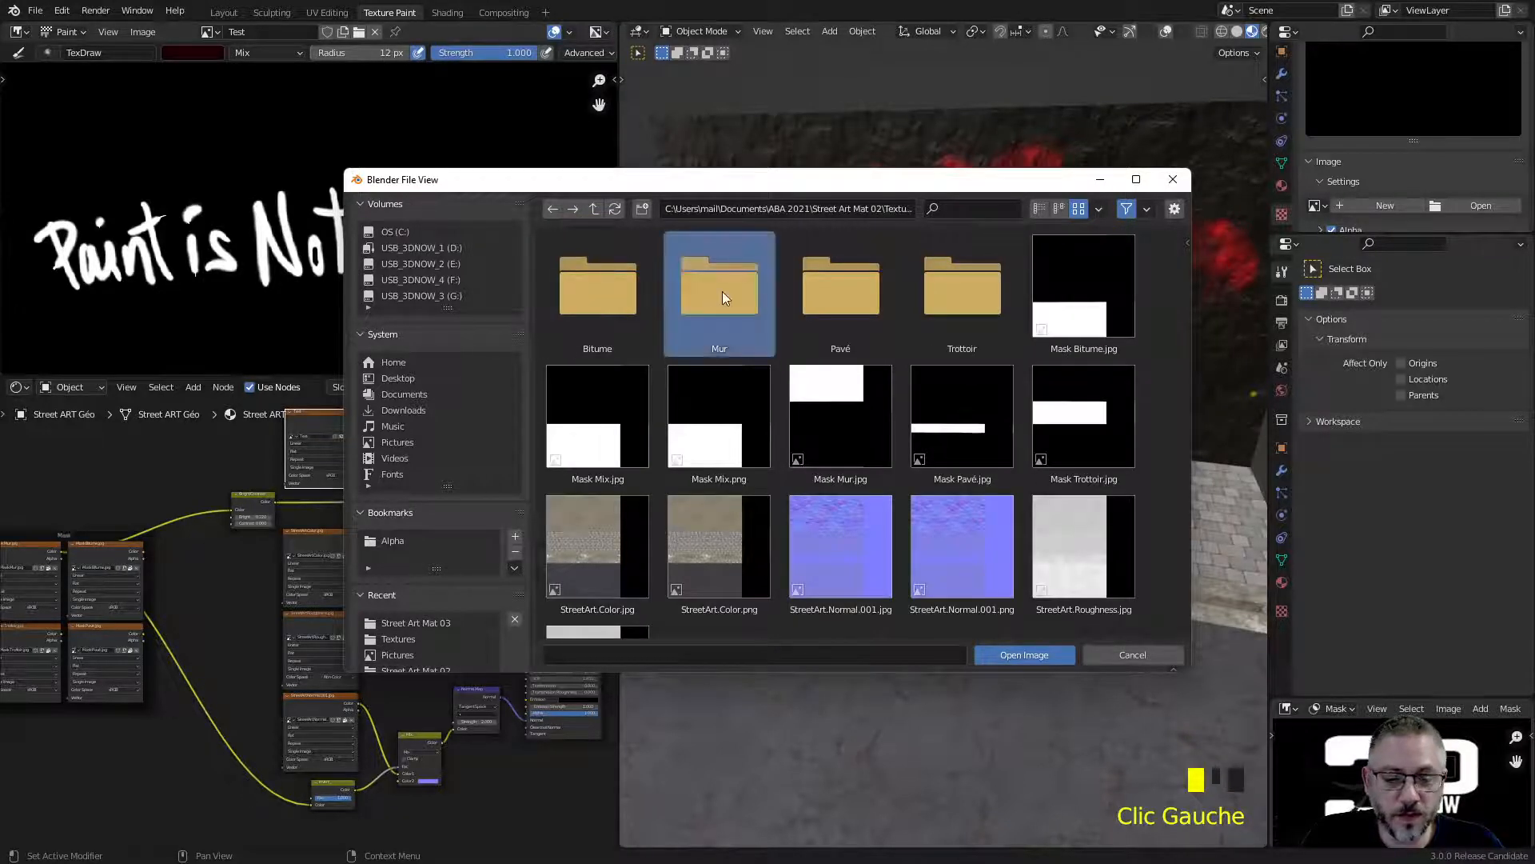
{"action": "double_click", "coordinate": [722, 291]}
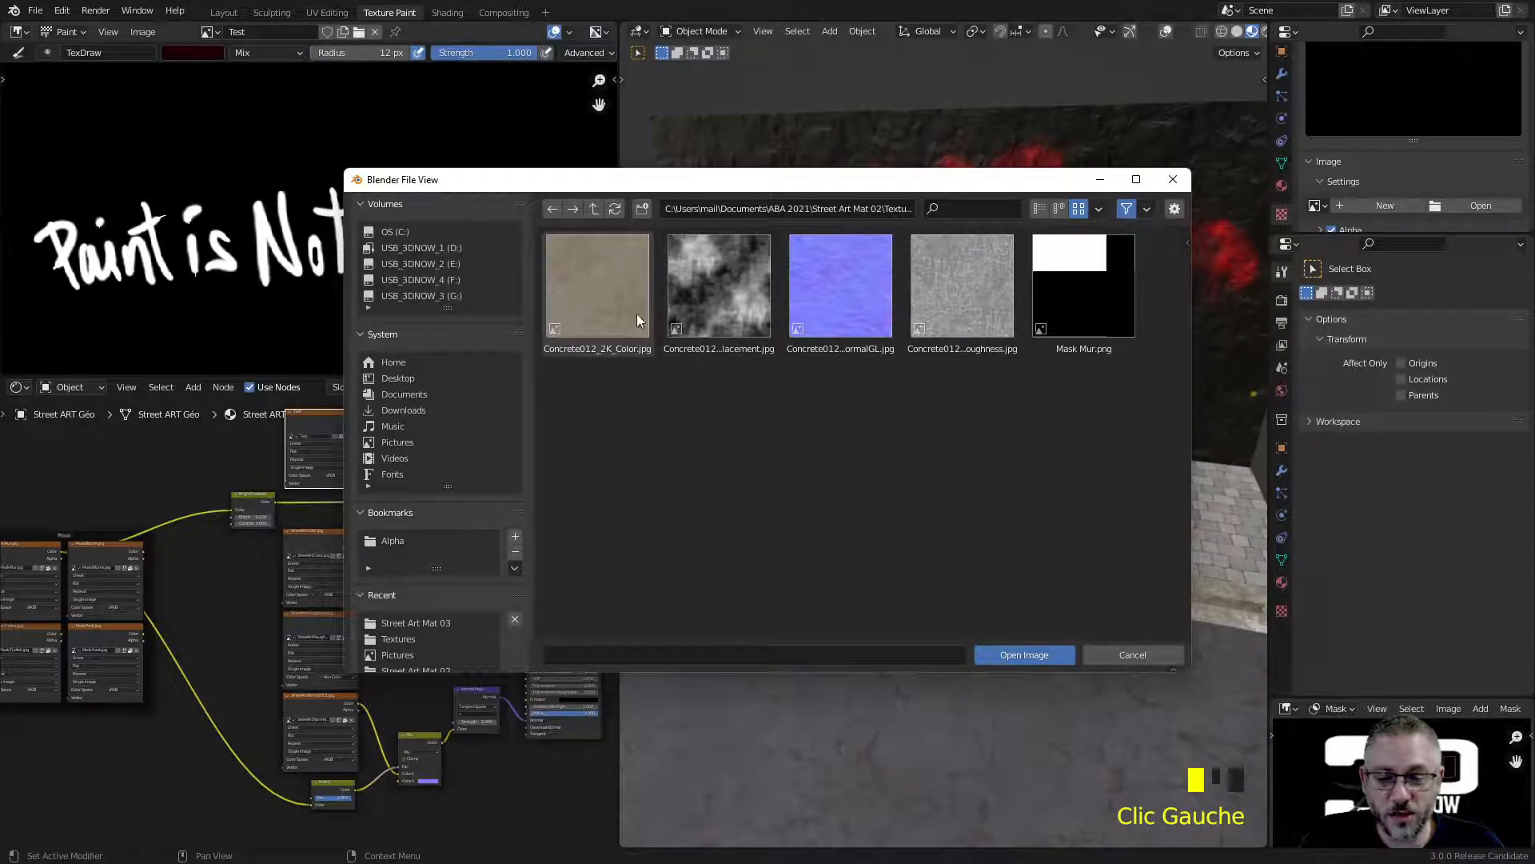
{"action": "double_click", "coordinate": [603, 291]}
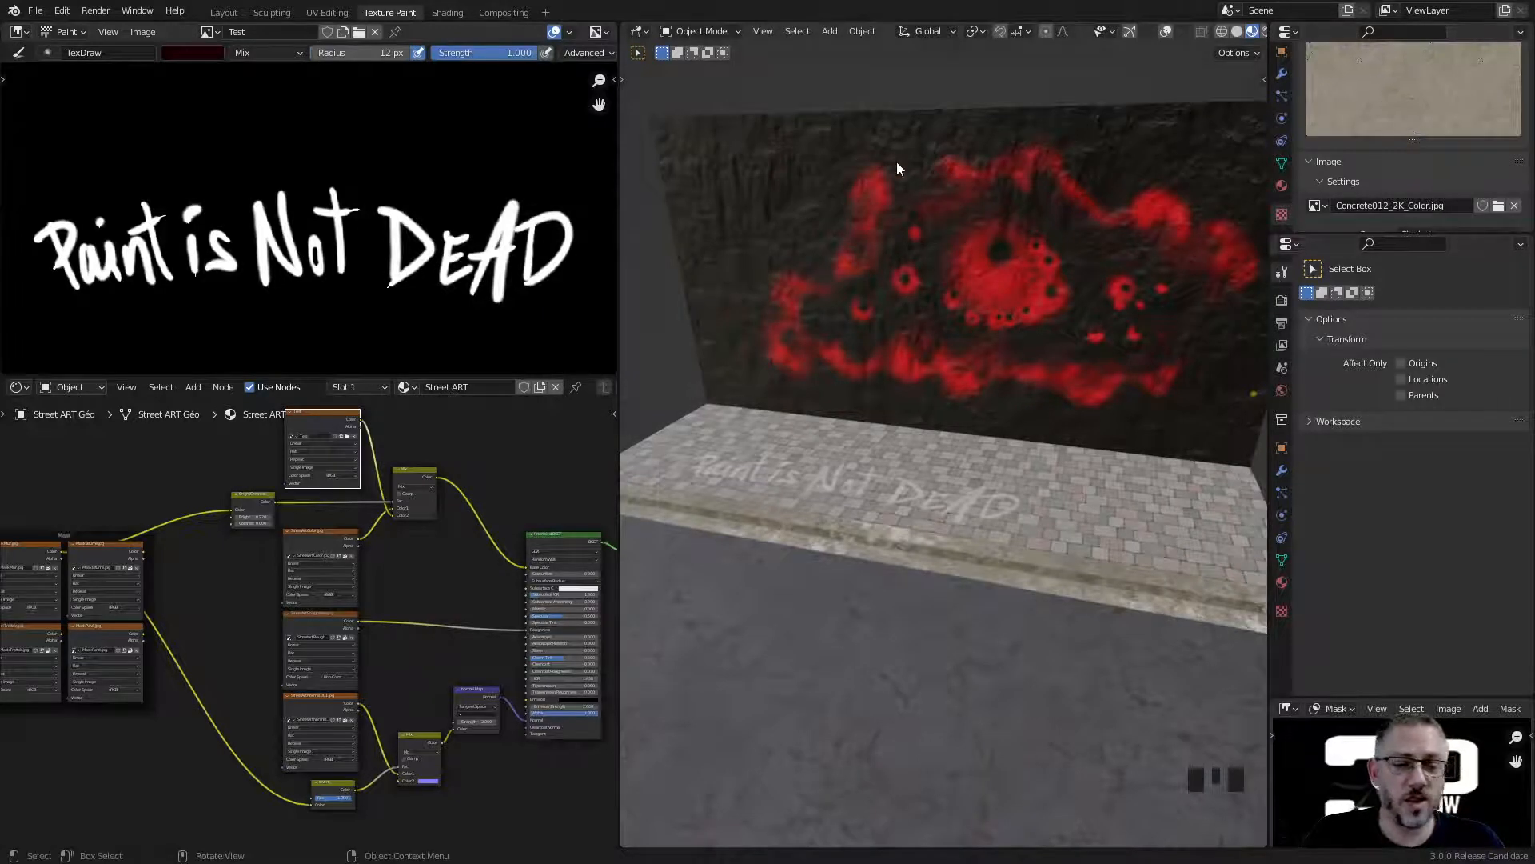
Step: Switch the 3D viewport to Texture Paint mode with Solid shading
{"action": "left_click", "coordinate": [701, 30]}
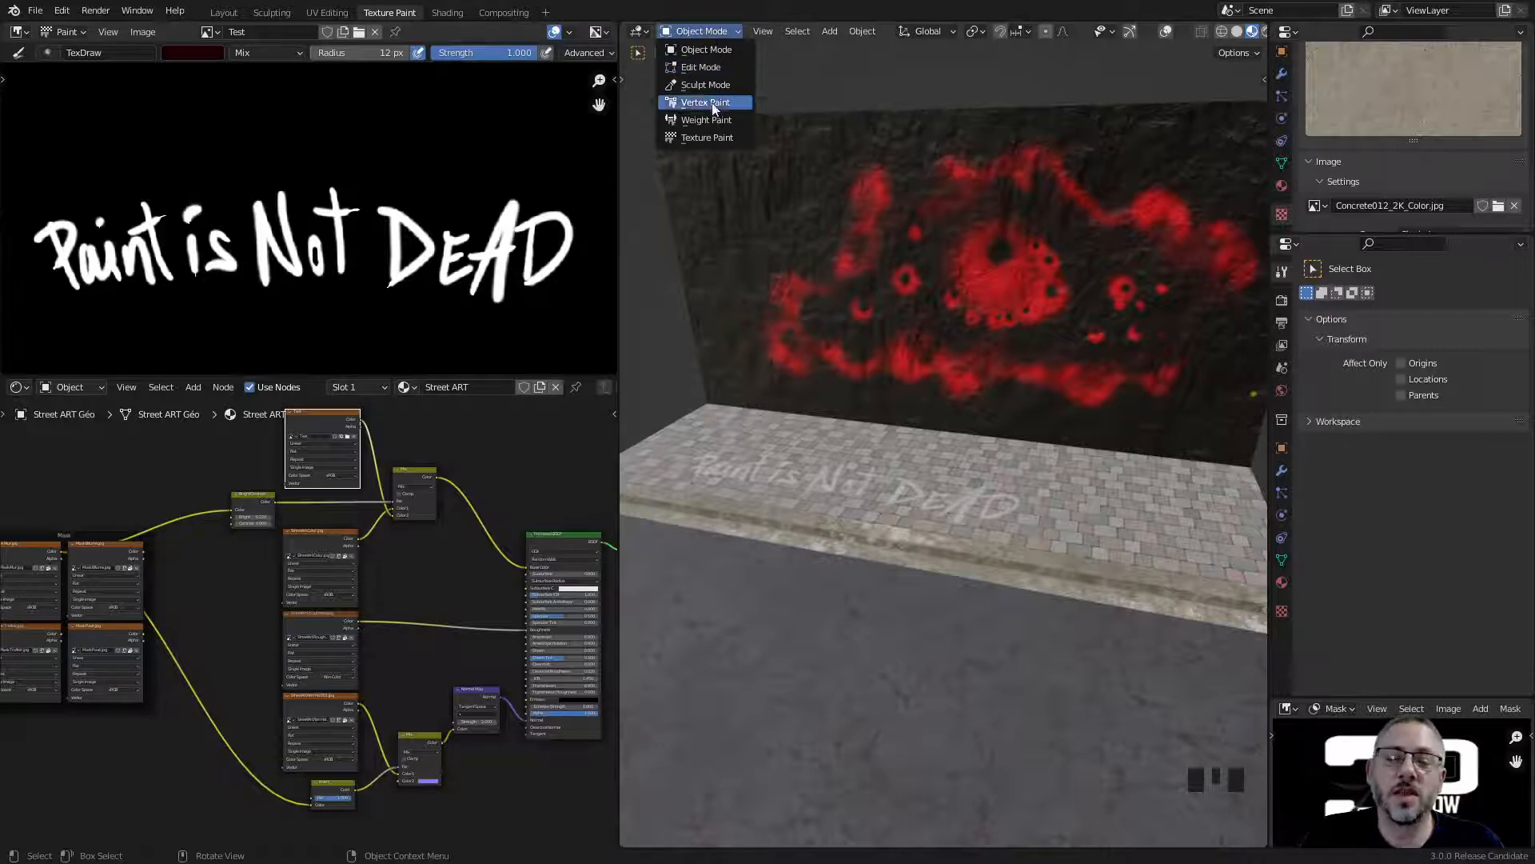
{"action": "left_click", "coordinate": [718, 136]}
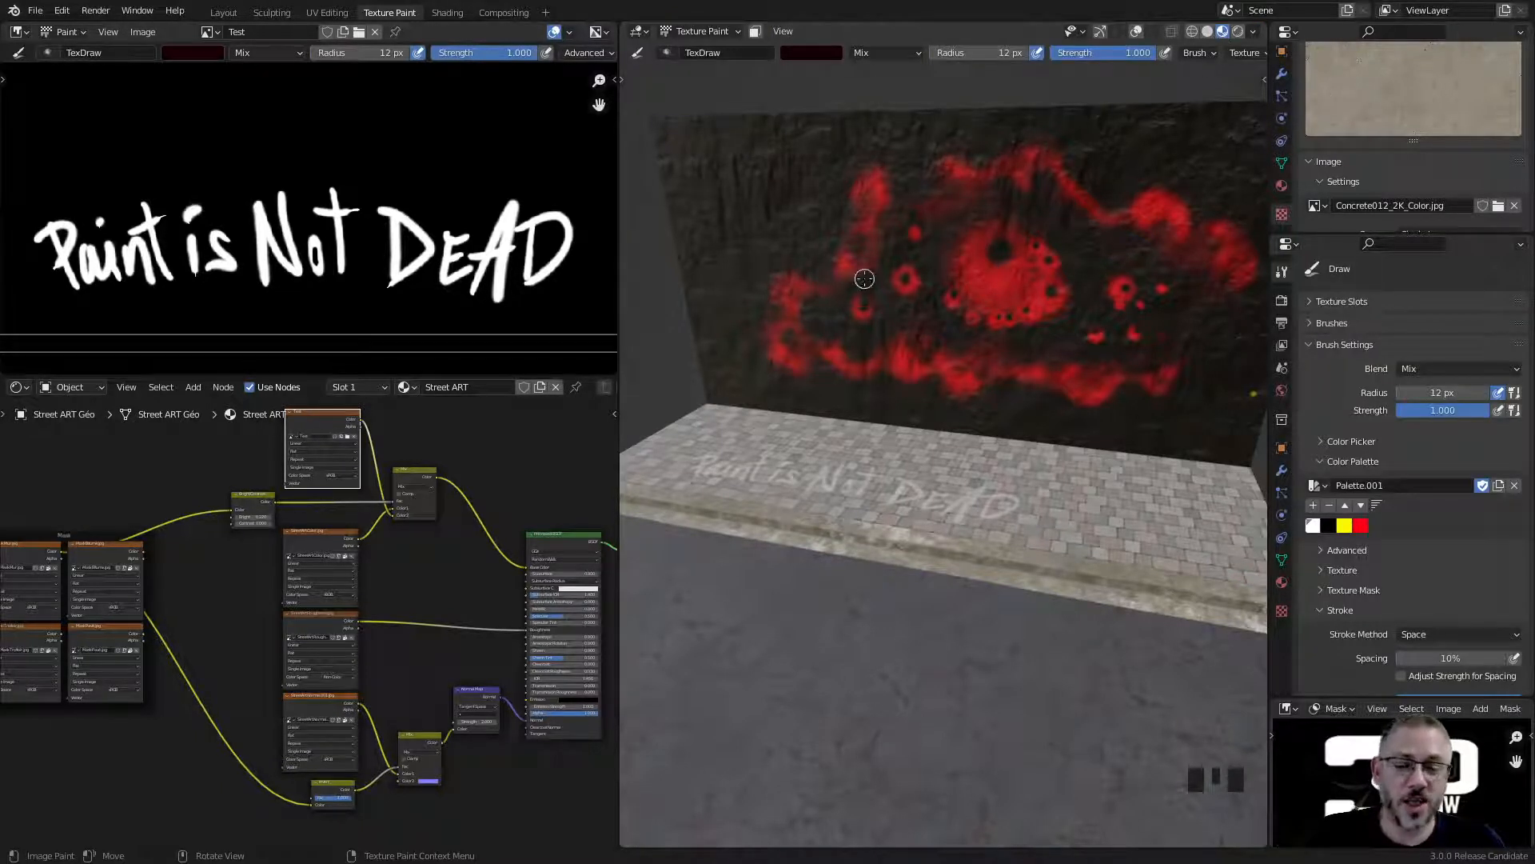
{"action": "left_click", "coordinate": [1208, 32]}
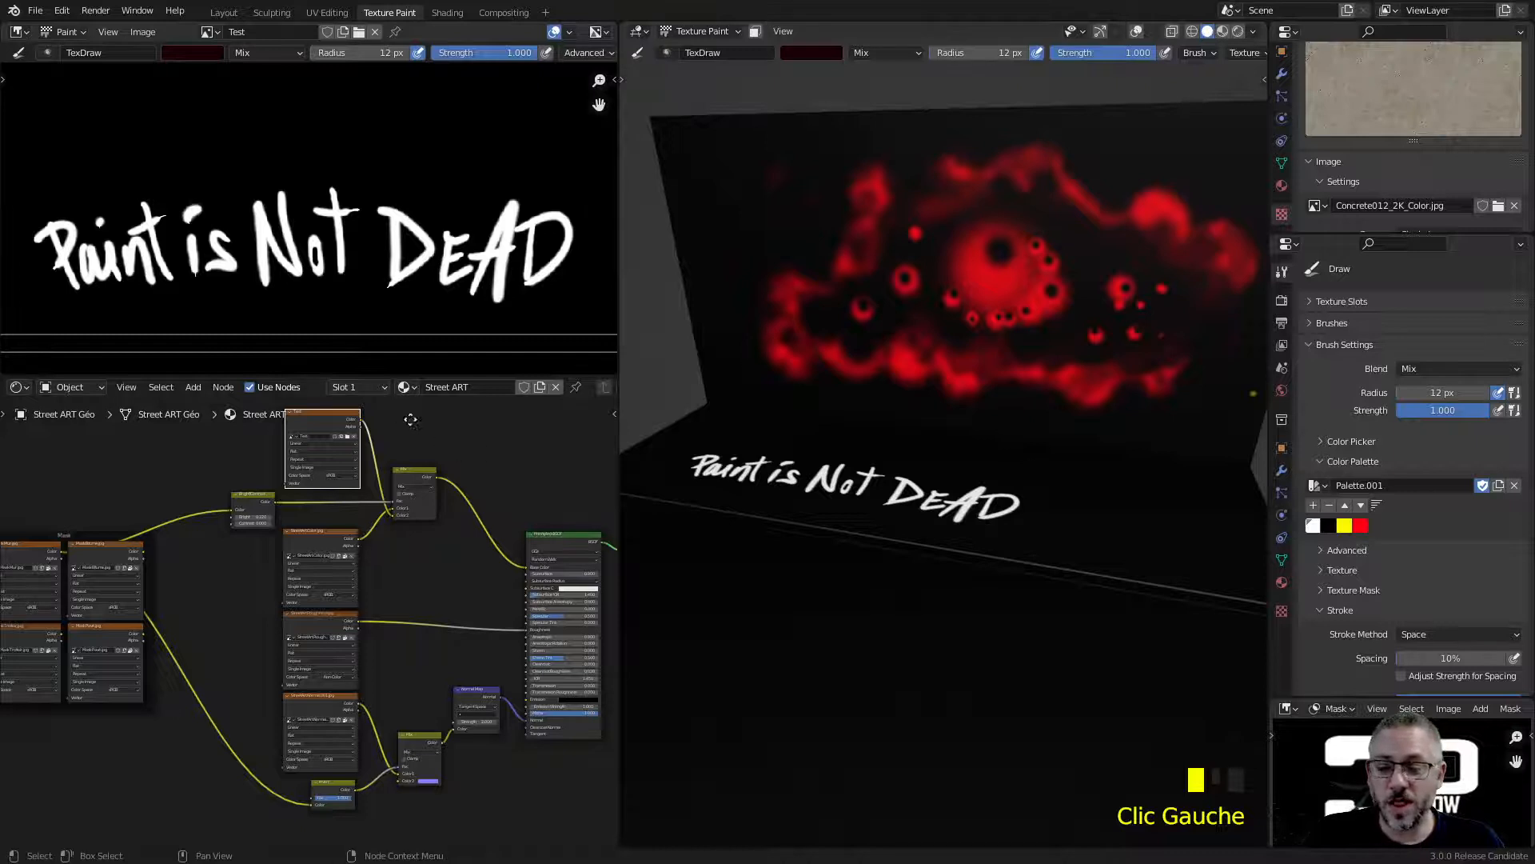
{"action": "middle_click_drag", "start_coordinate": [410, 420], "coordinate": [412, 482]}
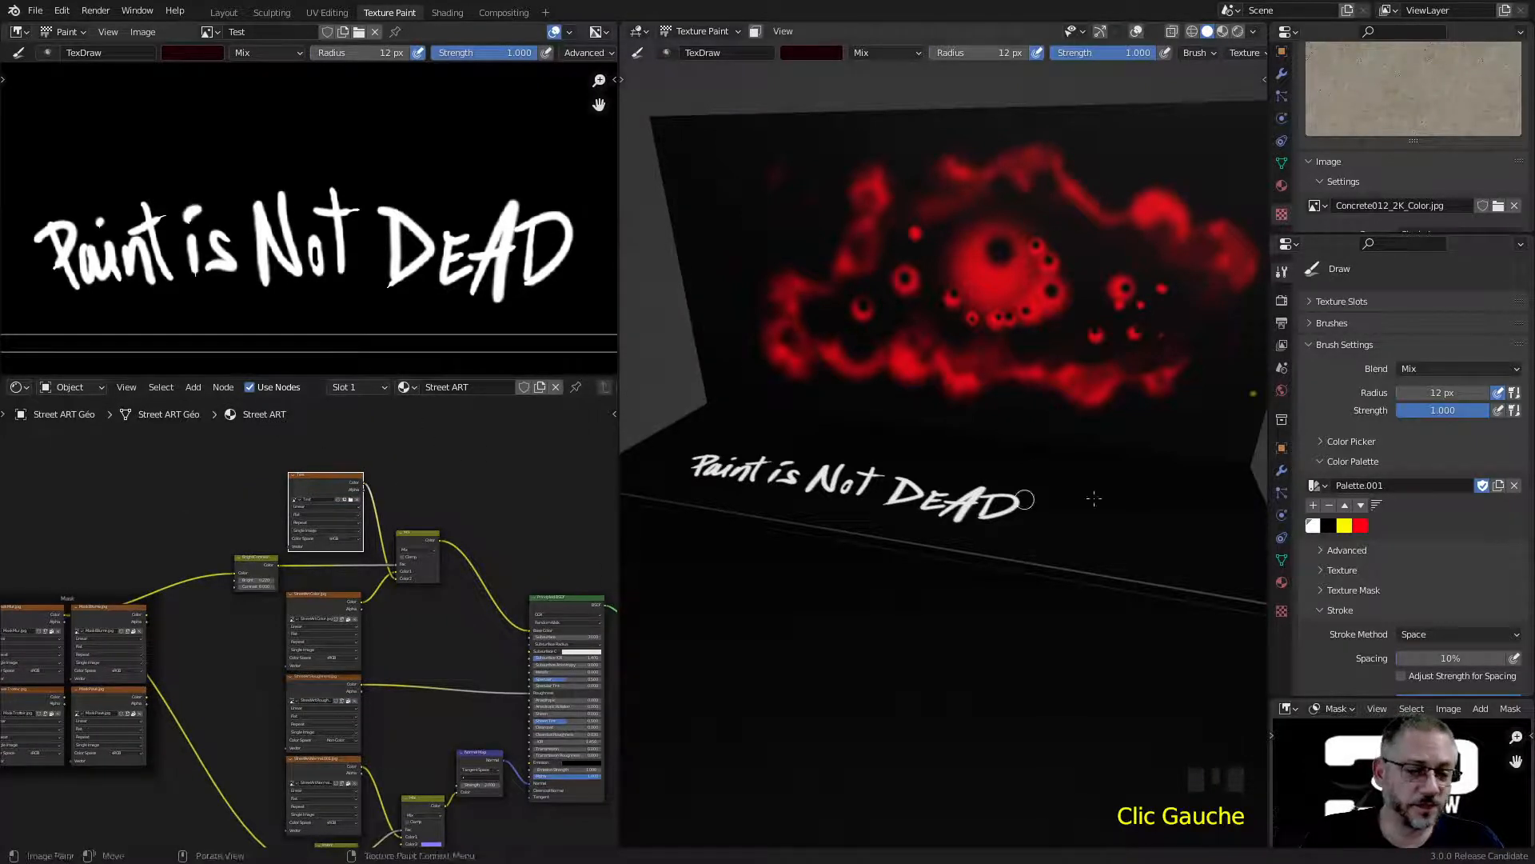
Step: Add a Base Color texture paint slot at 2048 x 2048 px, filled with black and without alpha
{"action": "left_click", "coordinate": [1323, 302]}
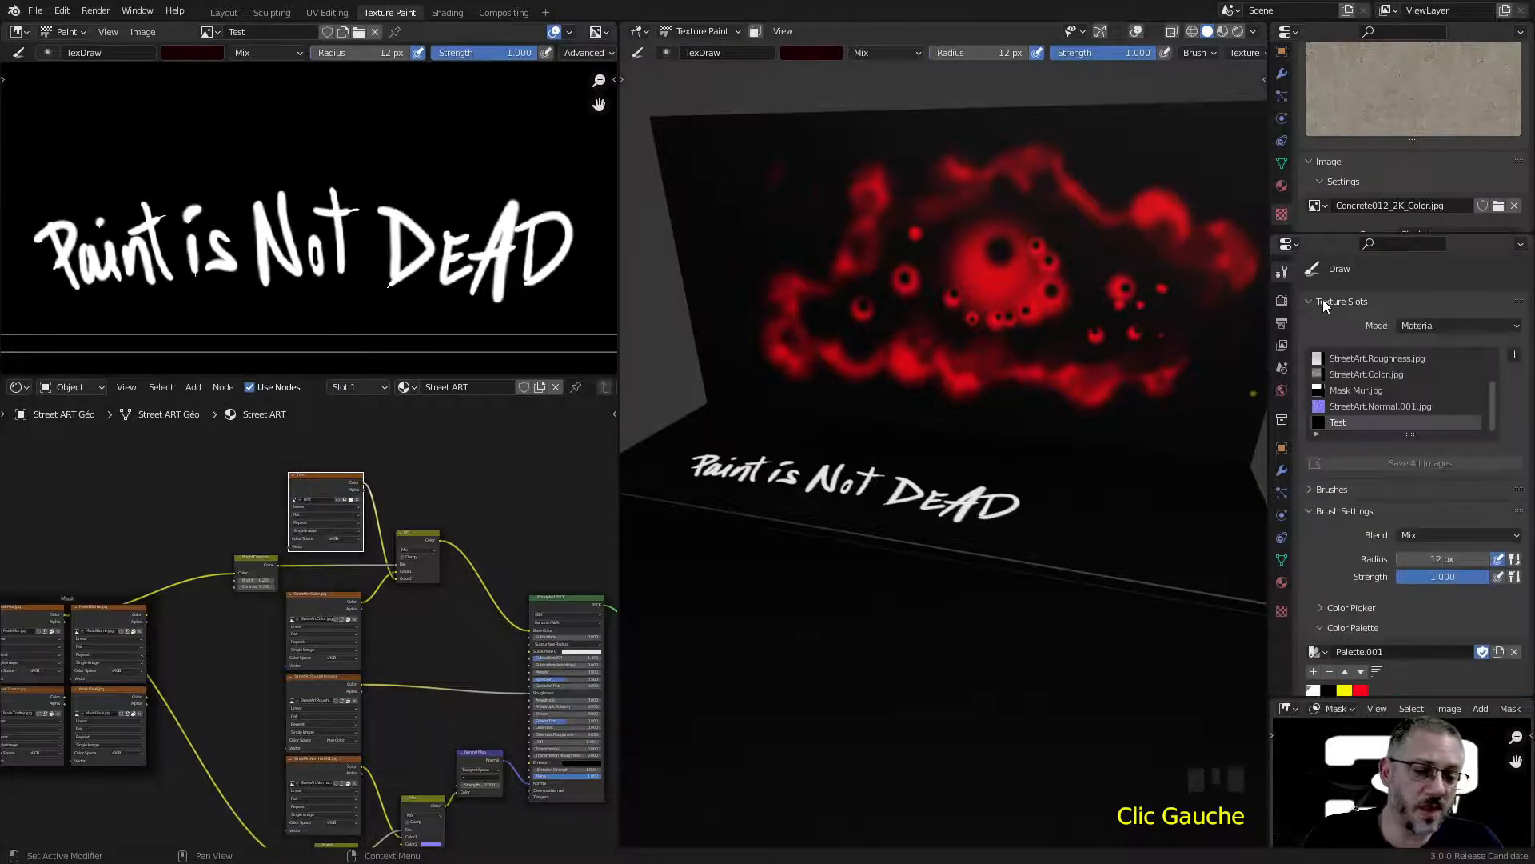
{"action": "left_click", "coordinate": [1514, 354]}
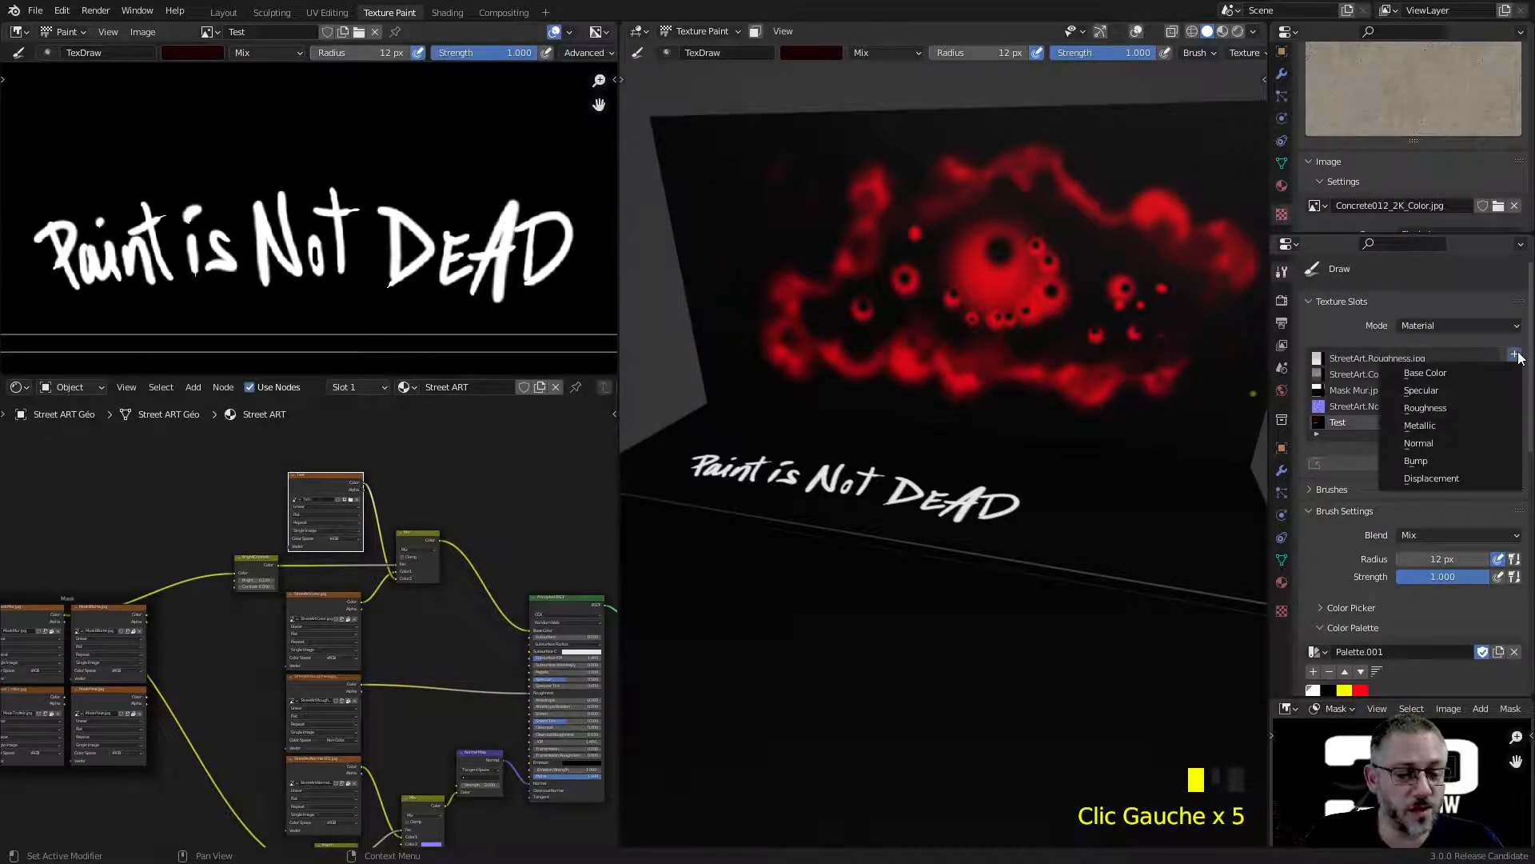
{"action": "left_click", "coordinate": [1442, 367]}
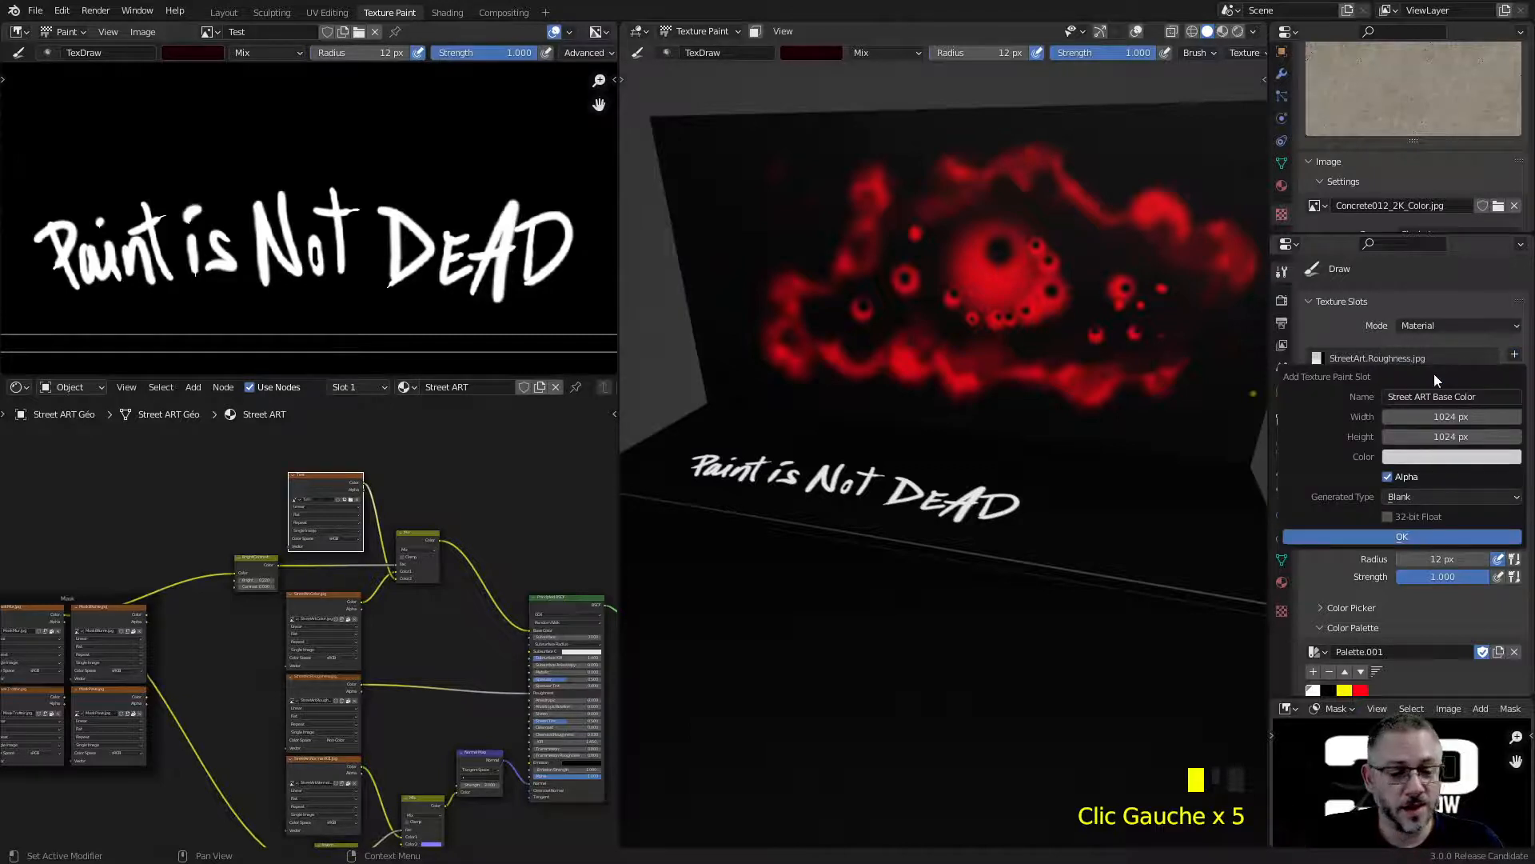
{"action": "left_click_drag", "start_coordinate": [1451, 417], "coordinate": [1445, 438]}
{"action": "type", "text": "2048"}
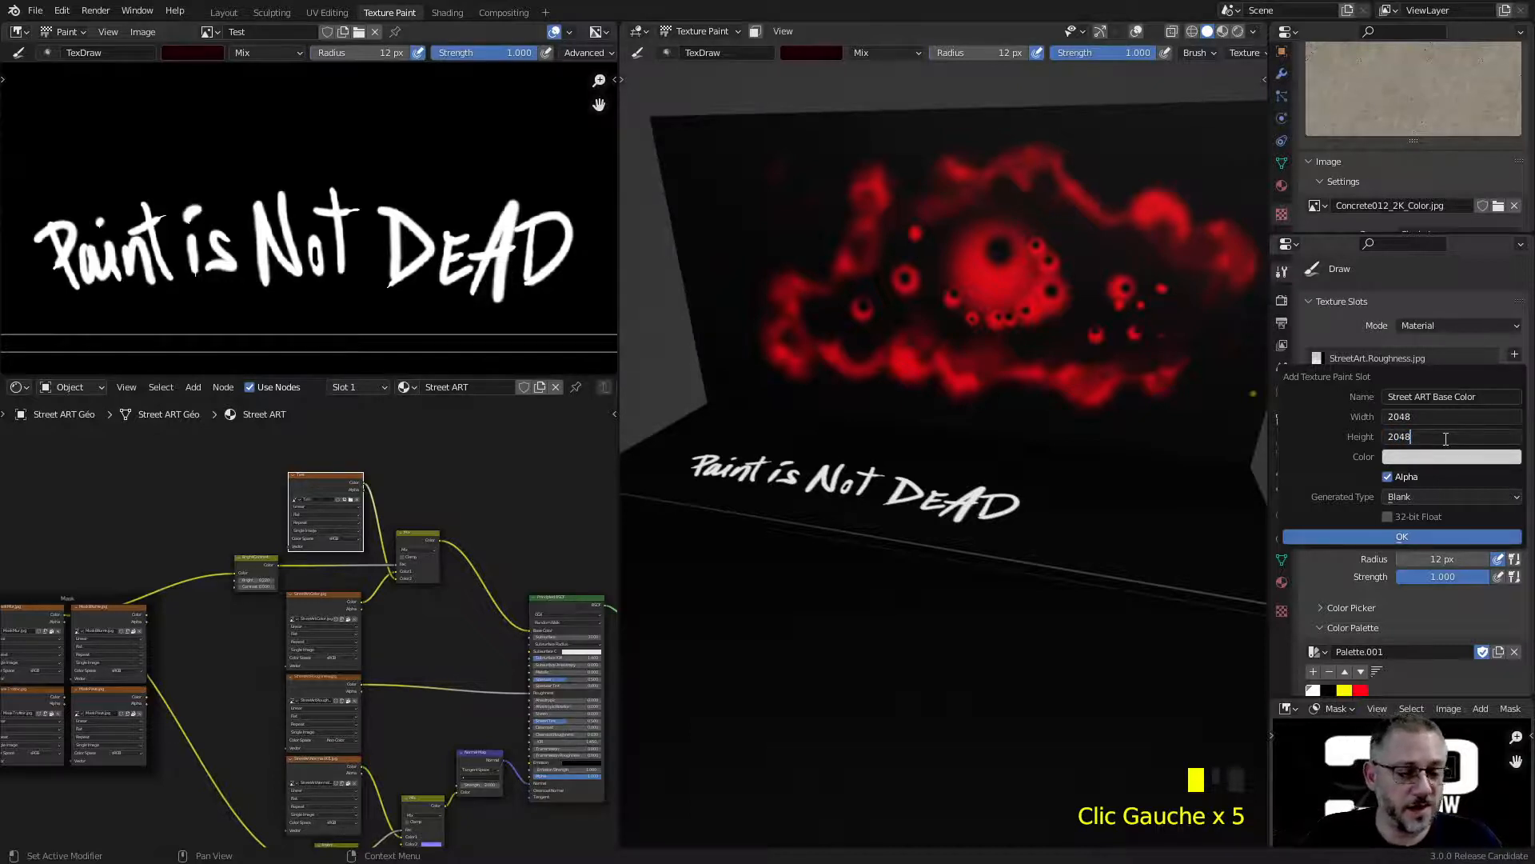
{"action": "key", "text": "Return"}
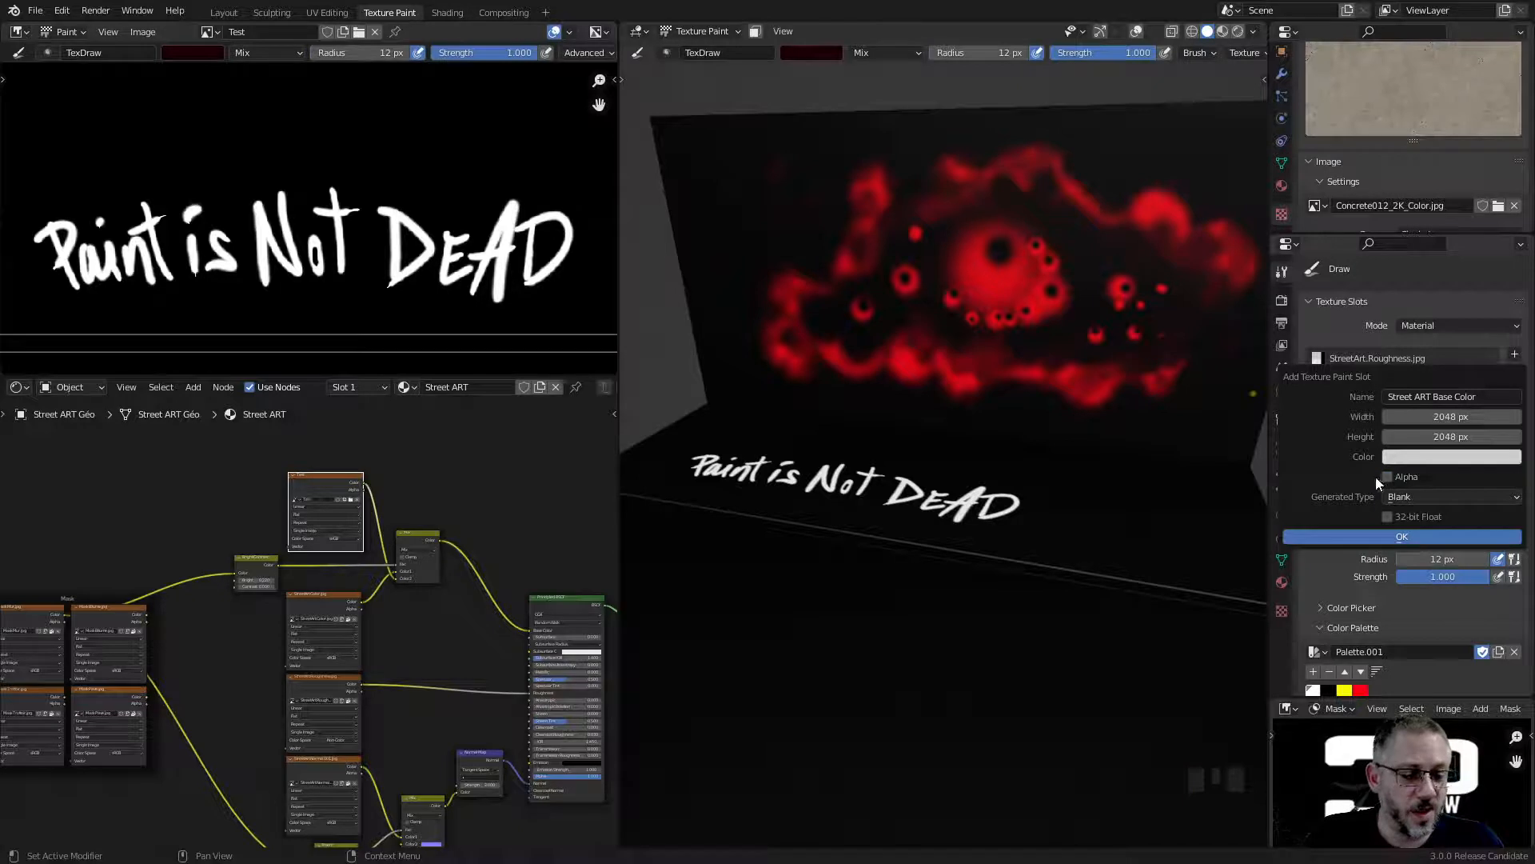
{"action": "left_click", "coordinate": [1406, 458]}
{"action": "left_click", "coordinate": [1512, 336]}
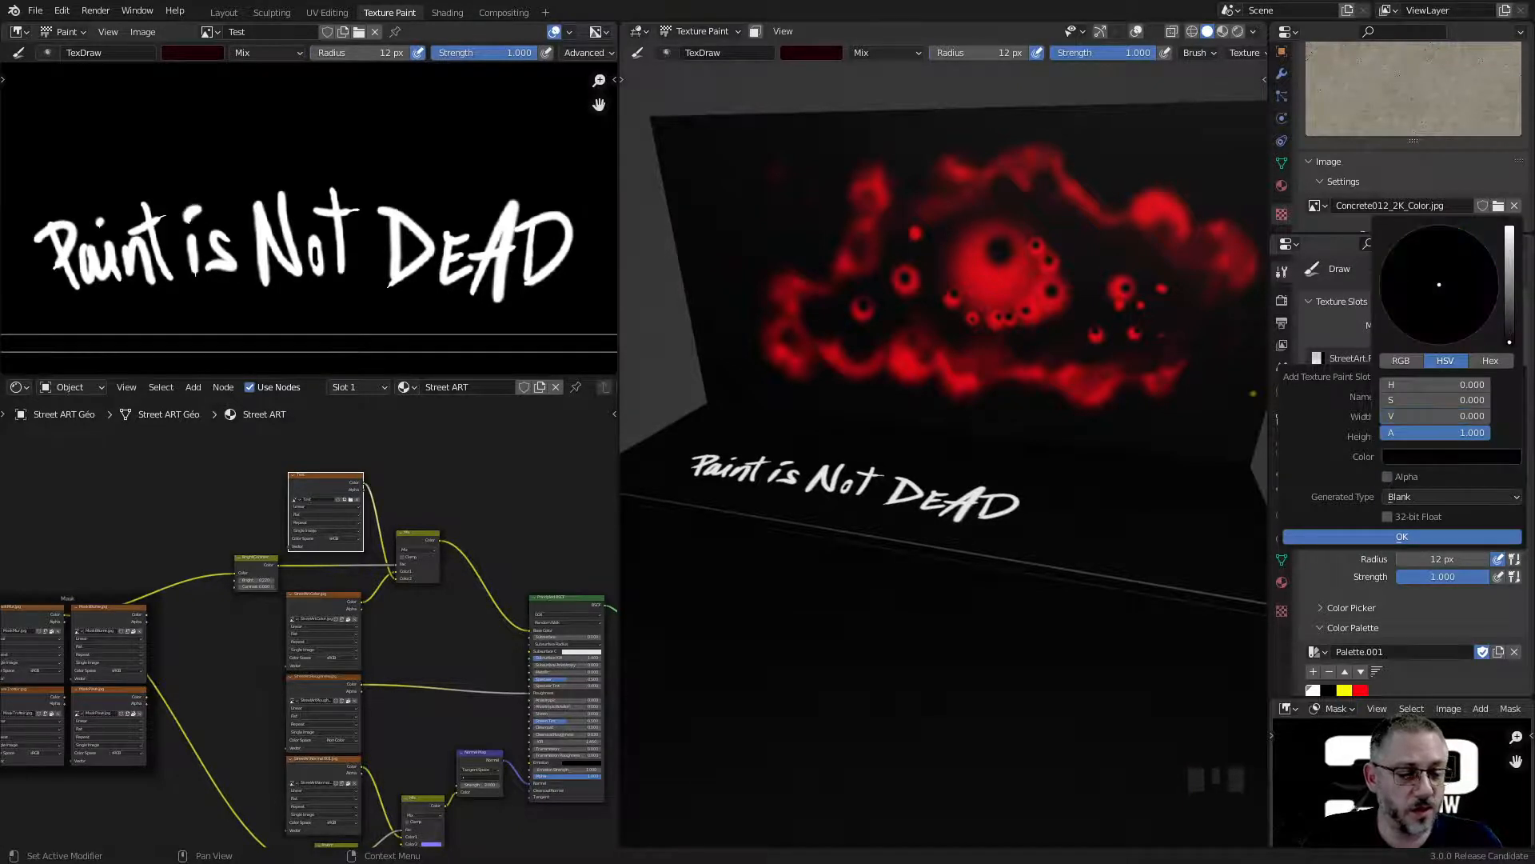
{"action": "left_click", "coordinate": [1370, 535]}
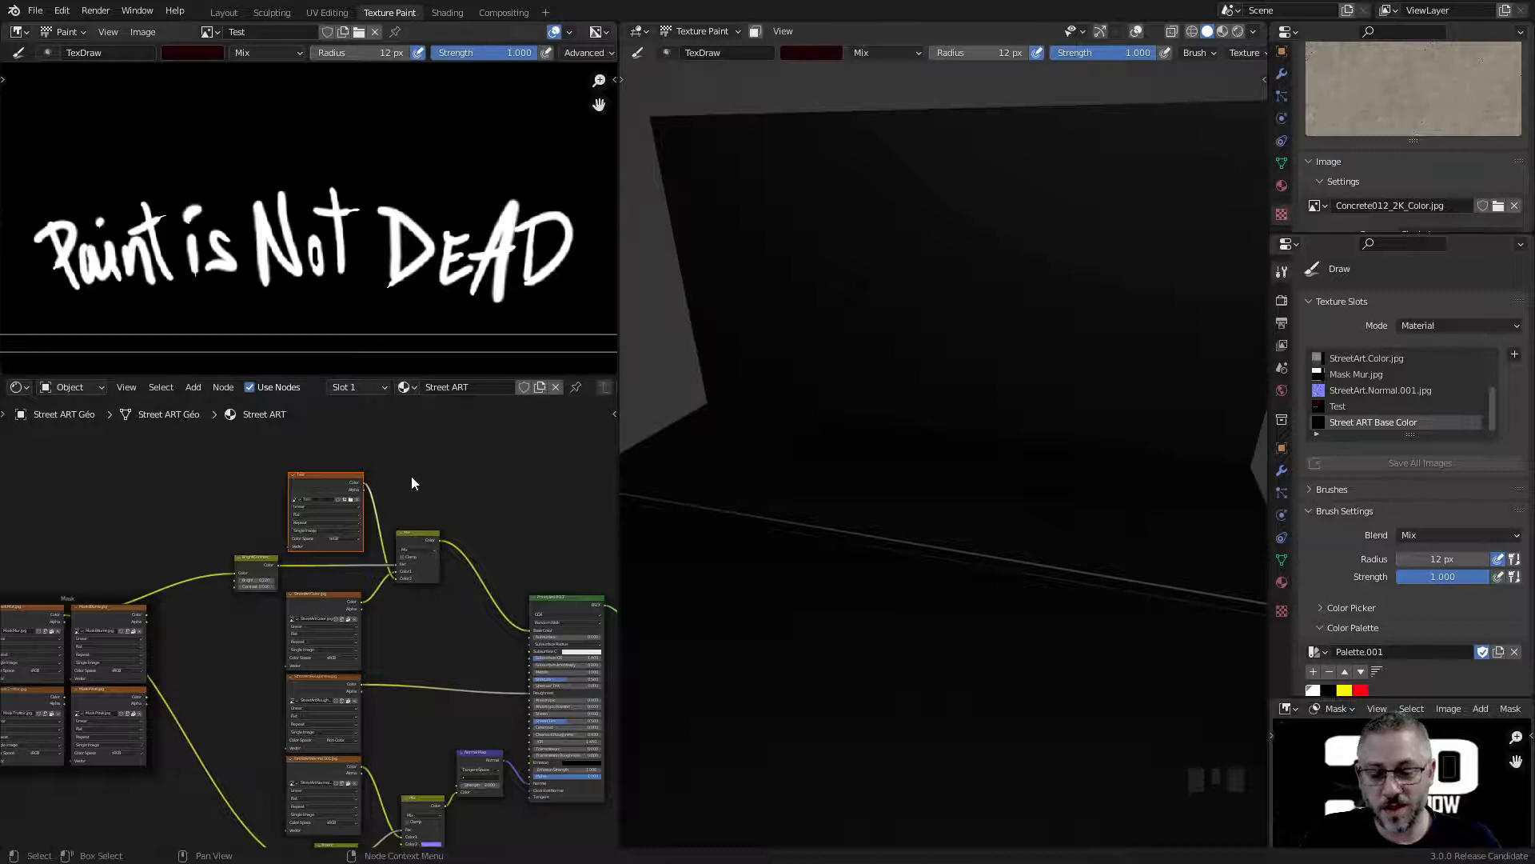
Step: Locate the new Street ART Base Color image node in the shader node tree and select it
{"action": "scroll", "coordinate": [413, 482], "scroll_direction": "down", "scroll_amount": 2}
{"action": "middle_click_drag", "start_coordinate": [221, 707], "coordinate": [228, 564]}
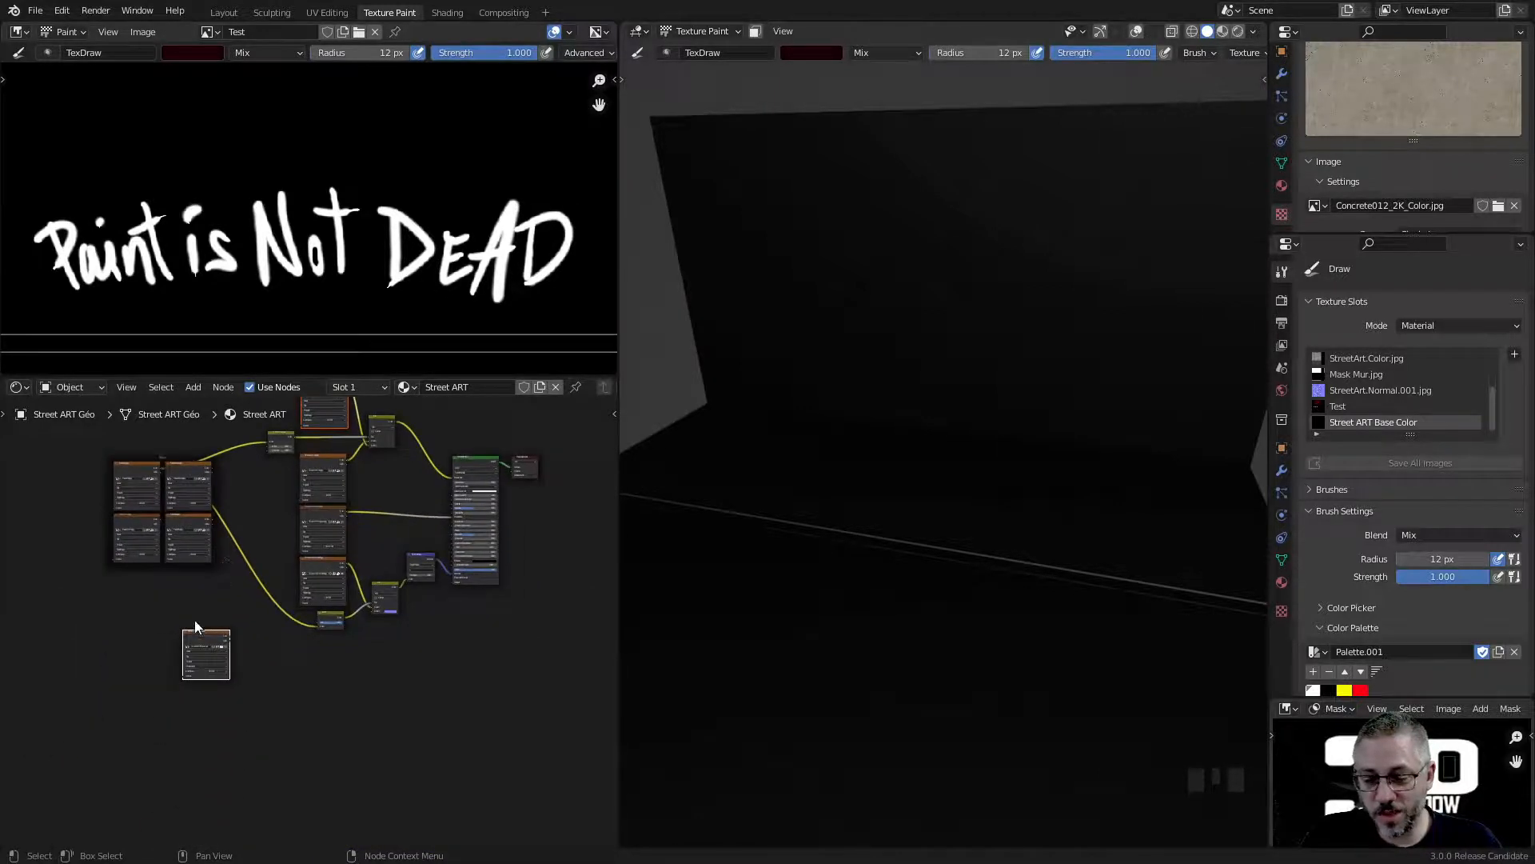
{"action": "scroll", "coordinate": [194, 631], "scroll_direction": "up", "scroll_amount": 11}
{"action": "middle_click_drag", "start_coordinate": [175, 631], "coordinate": [344, 666]}
{"action": "left_click", "coordinate": [237, 673]}
{"action": "double_click", "coordinate": [209, 680]}
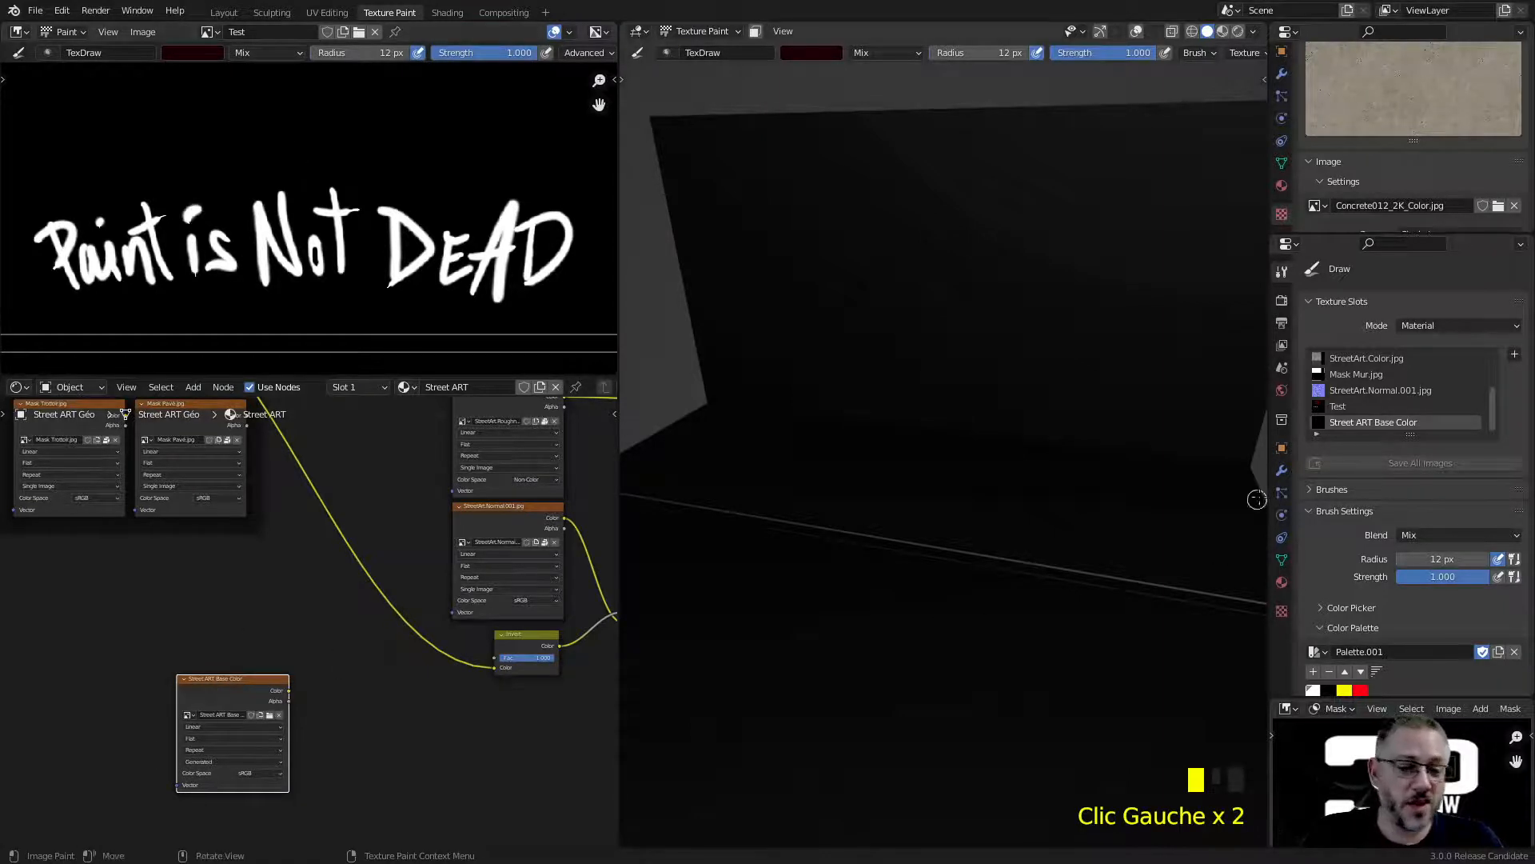
Step: Compare the Test and Street ART Base Color paint slots, leaving Street ART Base Color active
{"action": "left_click", "coordinate": [1342, 405]}
{"action": "left_click", "coordinate": [1343, 419]}
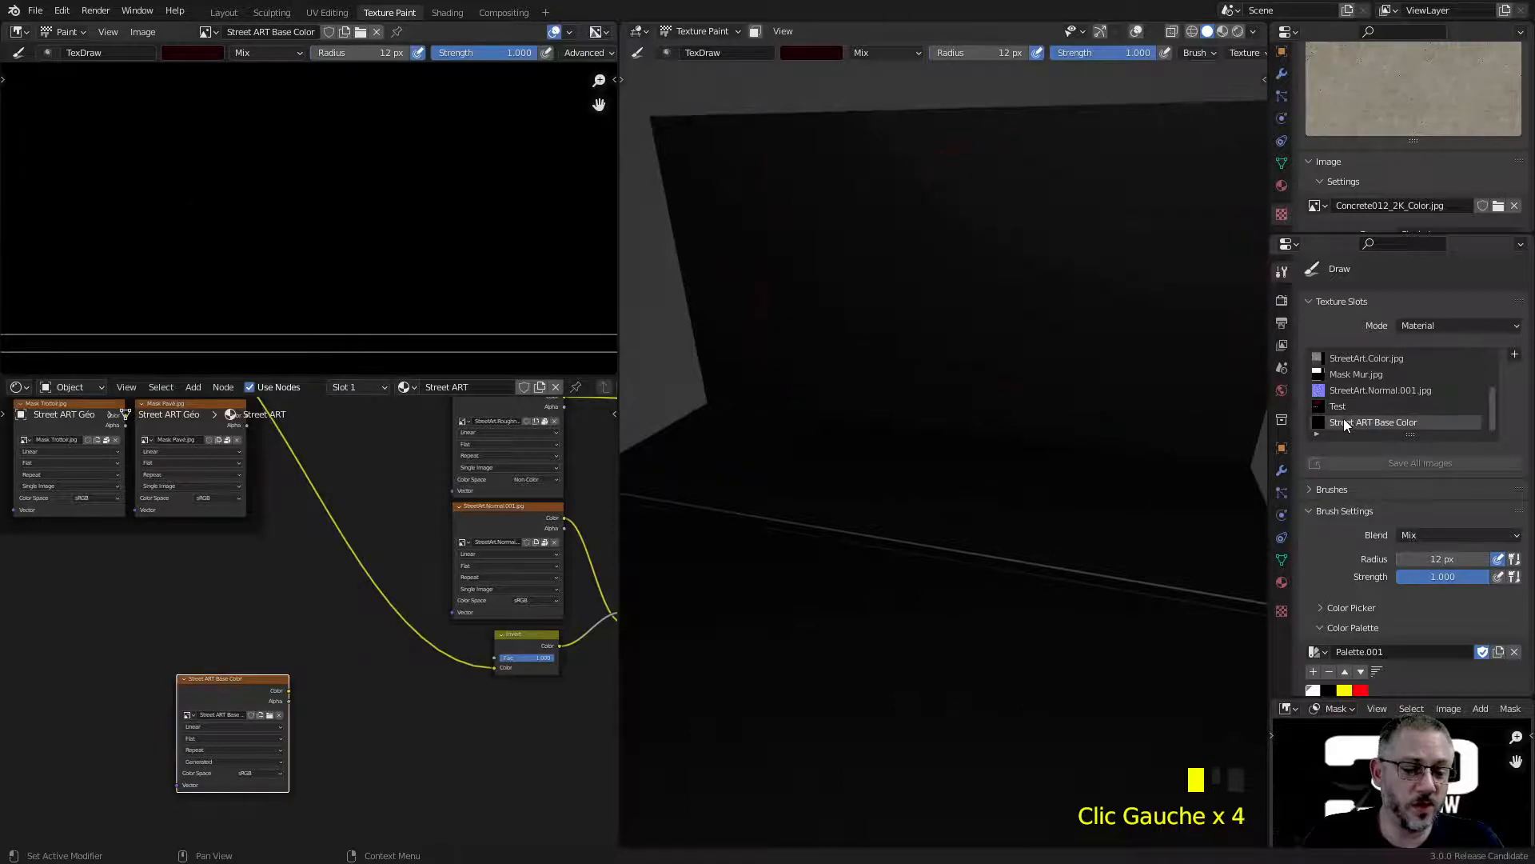
{"action": "left_click", "coordinate": [1340, 405]}
{"action": "left_click", "coordinate": [1352, 422]}
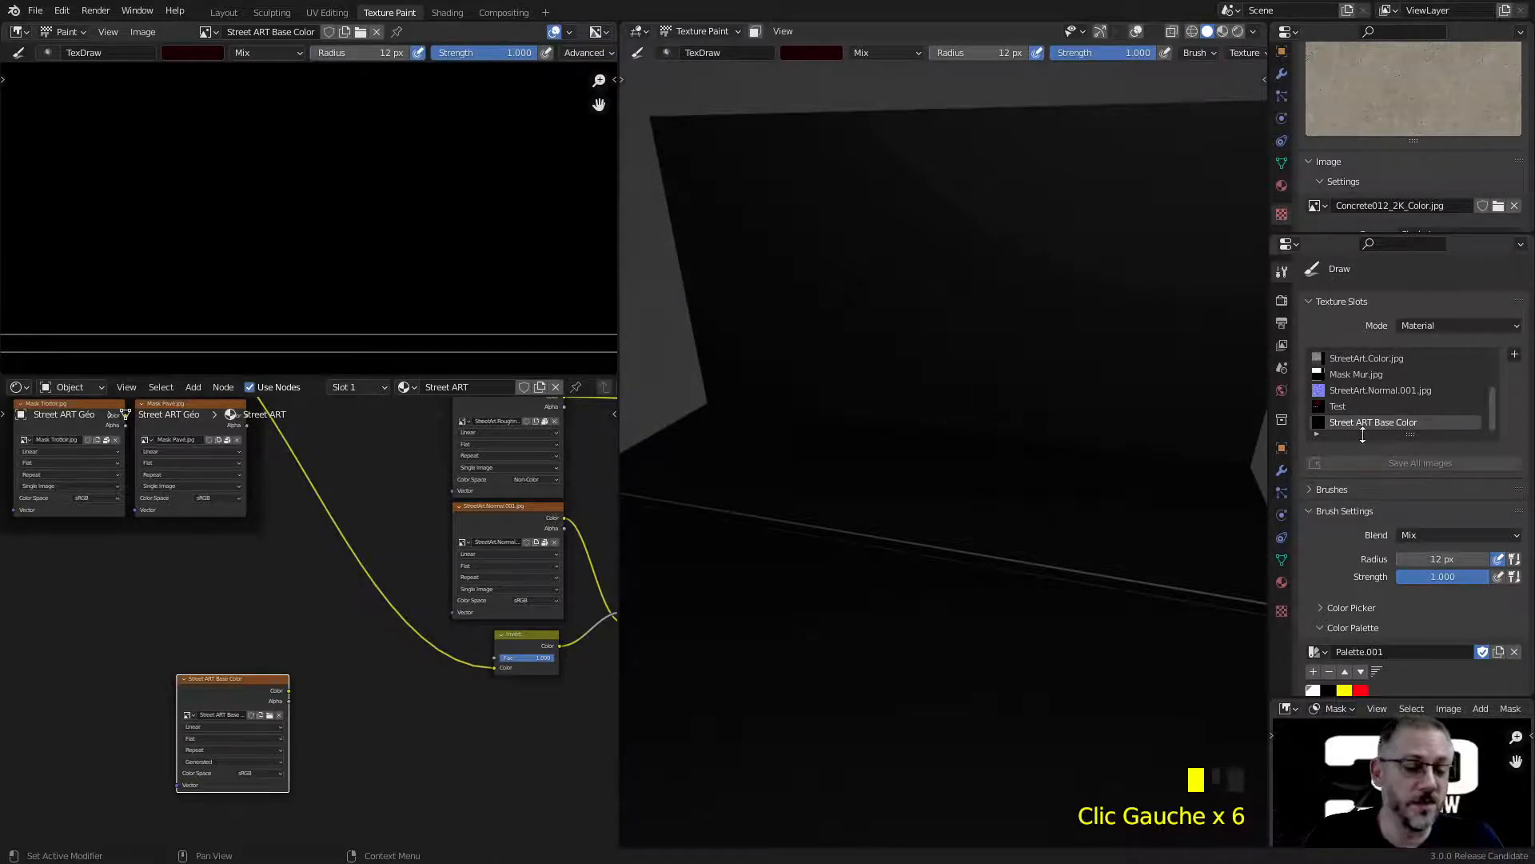
Step: Collapse the texture slots and expand the brush's Texture settings in the tool properties
{"action": "left_click", "coordinate": [1333, 304]}
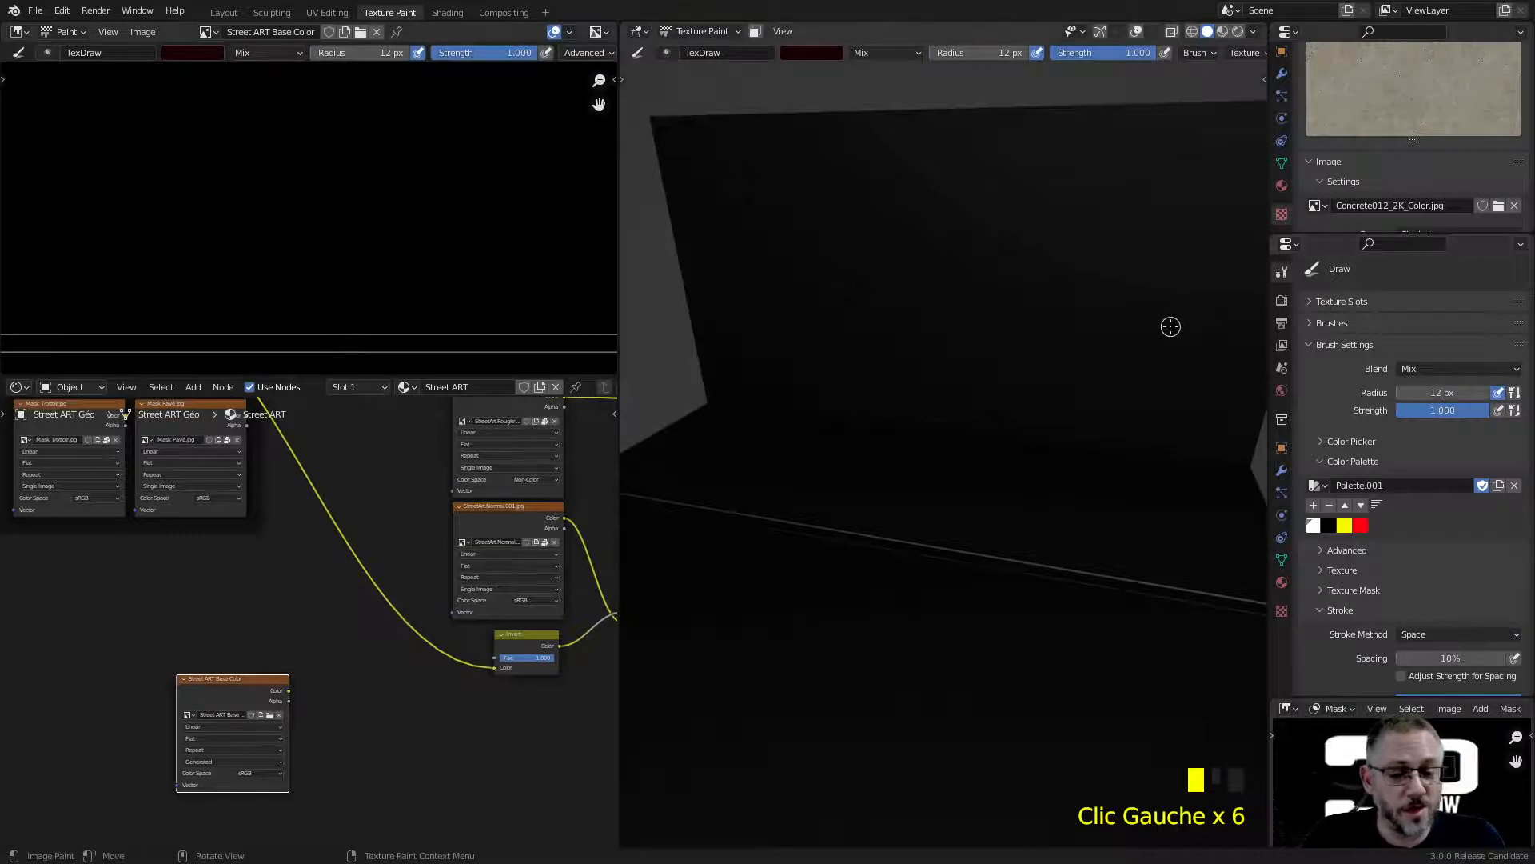
{"action": "scroll", "coordinate": [1345, 417], "scroll_direction": "down", "scroll_amount": 5}
{"action": "left_click", "coordinate": [1325, 379]}
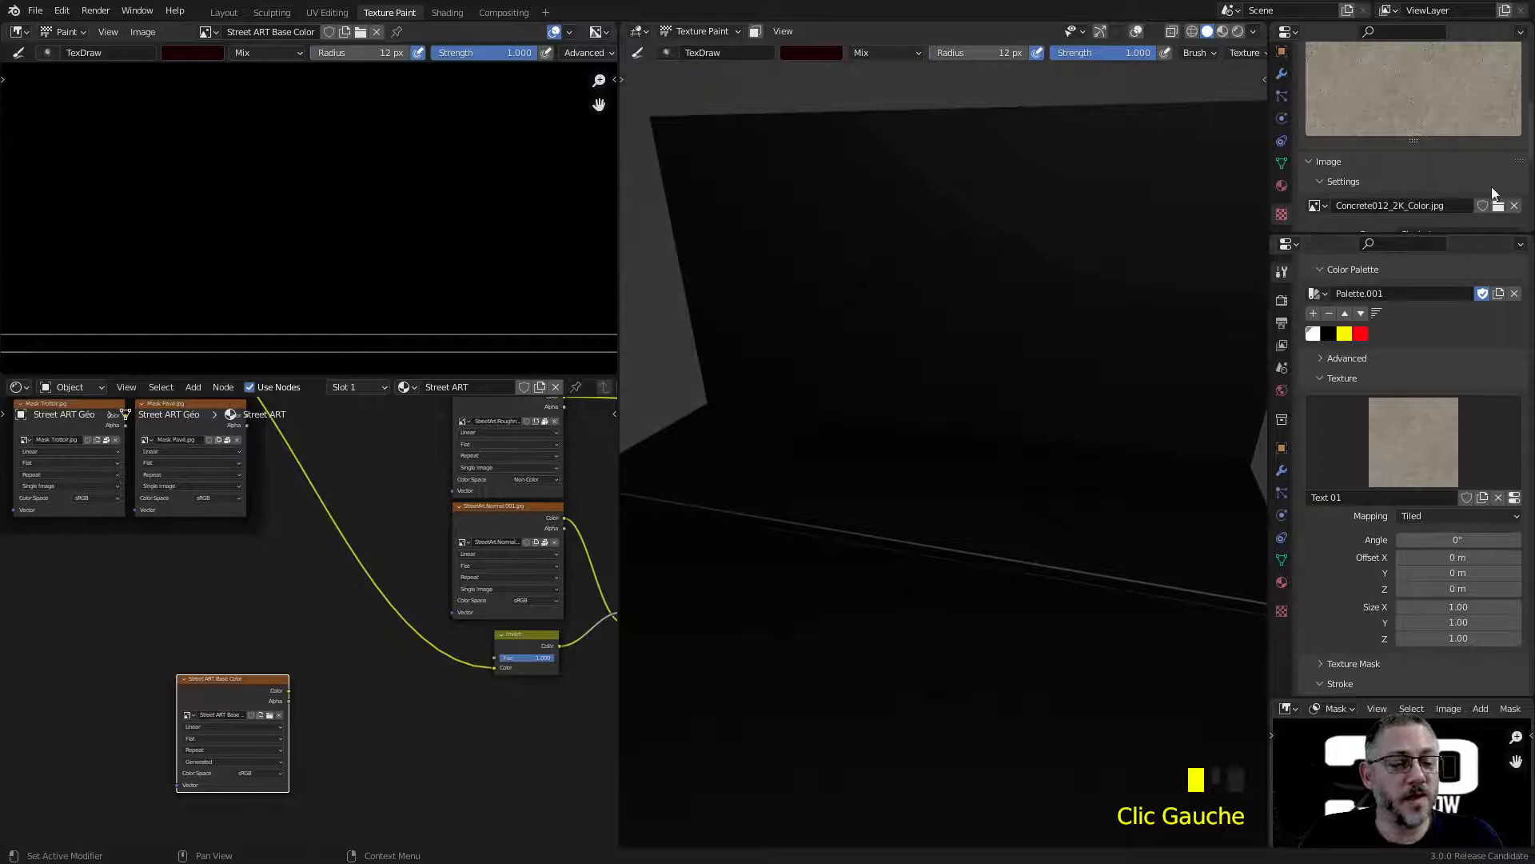
Step: Unlink the Concrete012_2K_Color.jpg image from the brush texture and rename the texture Text 02
{"action": "left_click", "coordinate": [1512, 207]}
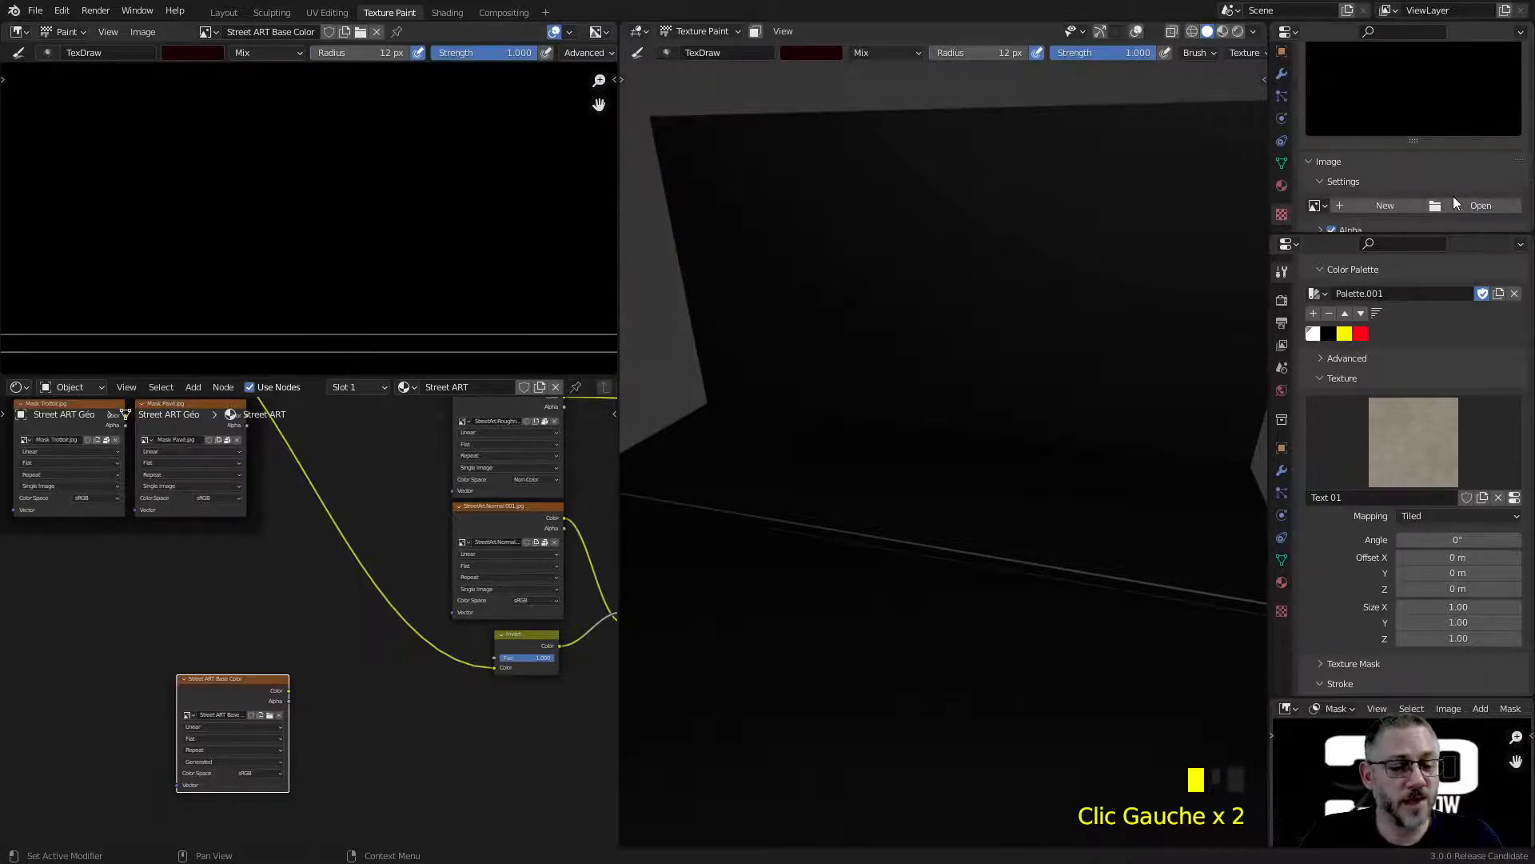
{"action": "scroll", "coordinate": [1470, 195], "scroll_direction": "up", "scroll_amount": 3}
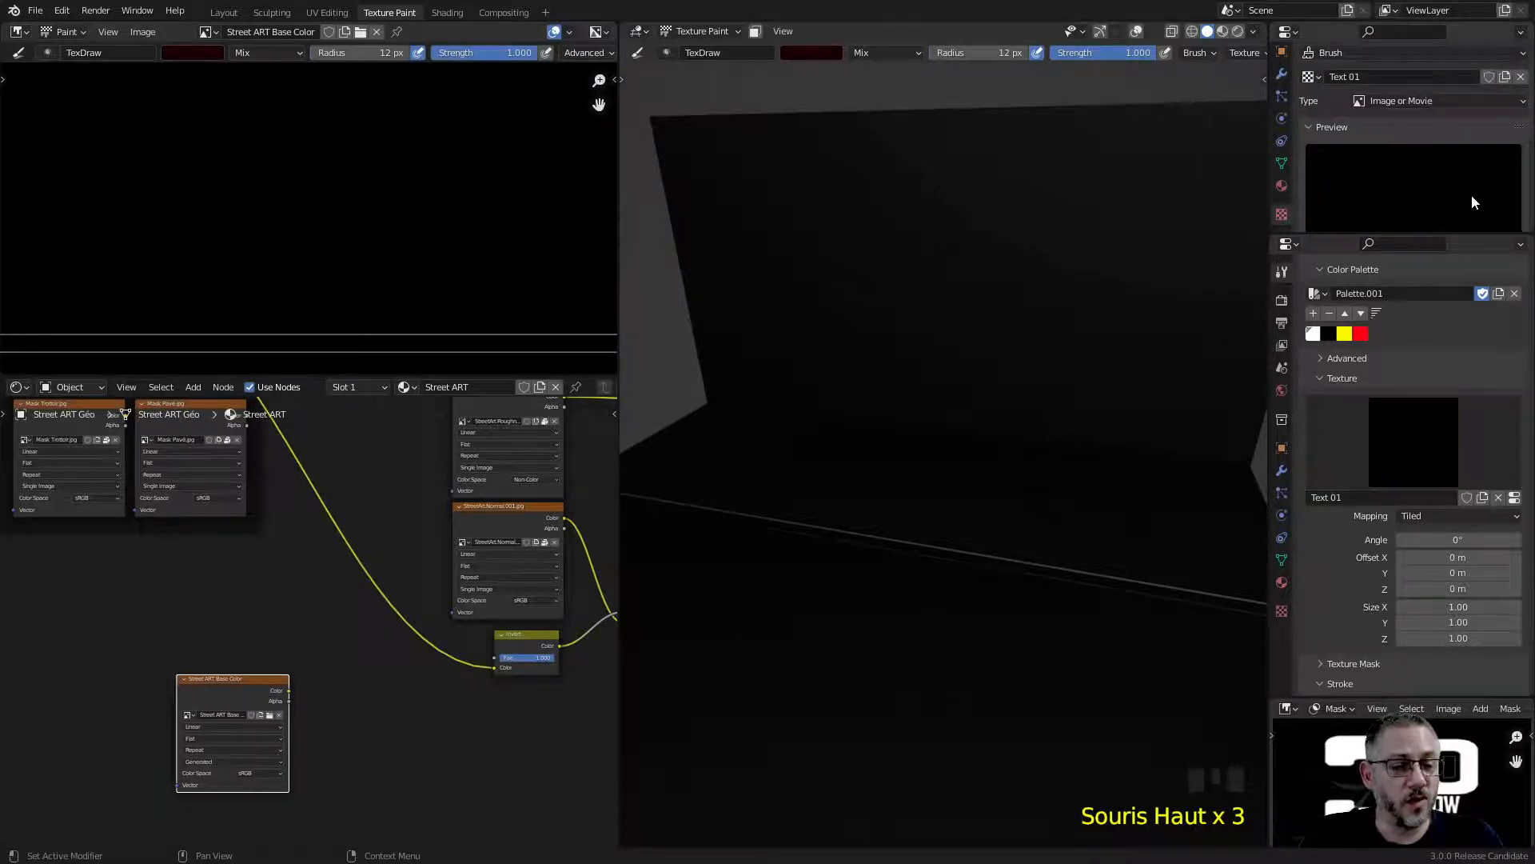
{"action": "left_click", "coordinate": [1392, 77]}
{"action": "left_click", "coordinate": [1391, 78]}
{"action": "key", "text": "BackSpace"}
{"action": "type", "text": "2"}
{"action": "left_click", "coordinate": [1390, 78]}
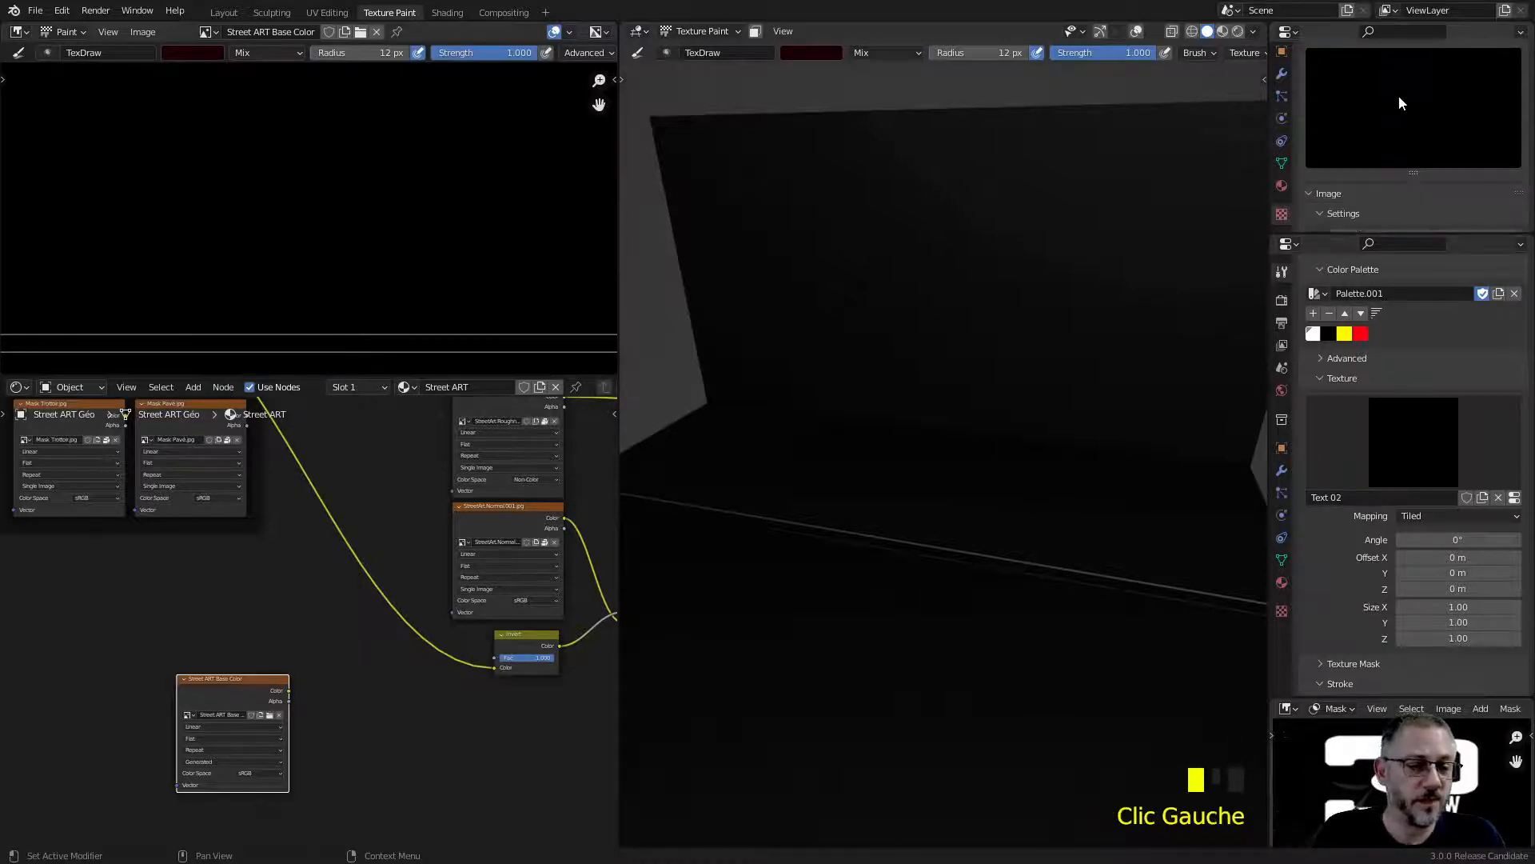
Step: Load Concrete032_2K_Color.jpg from the Pavé folder of the Street Art Mat 02 textures into the brush texture
{"action": "left_click", "coordinate": [1460, 143]}
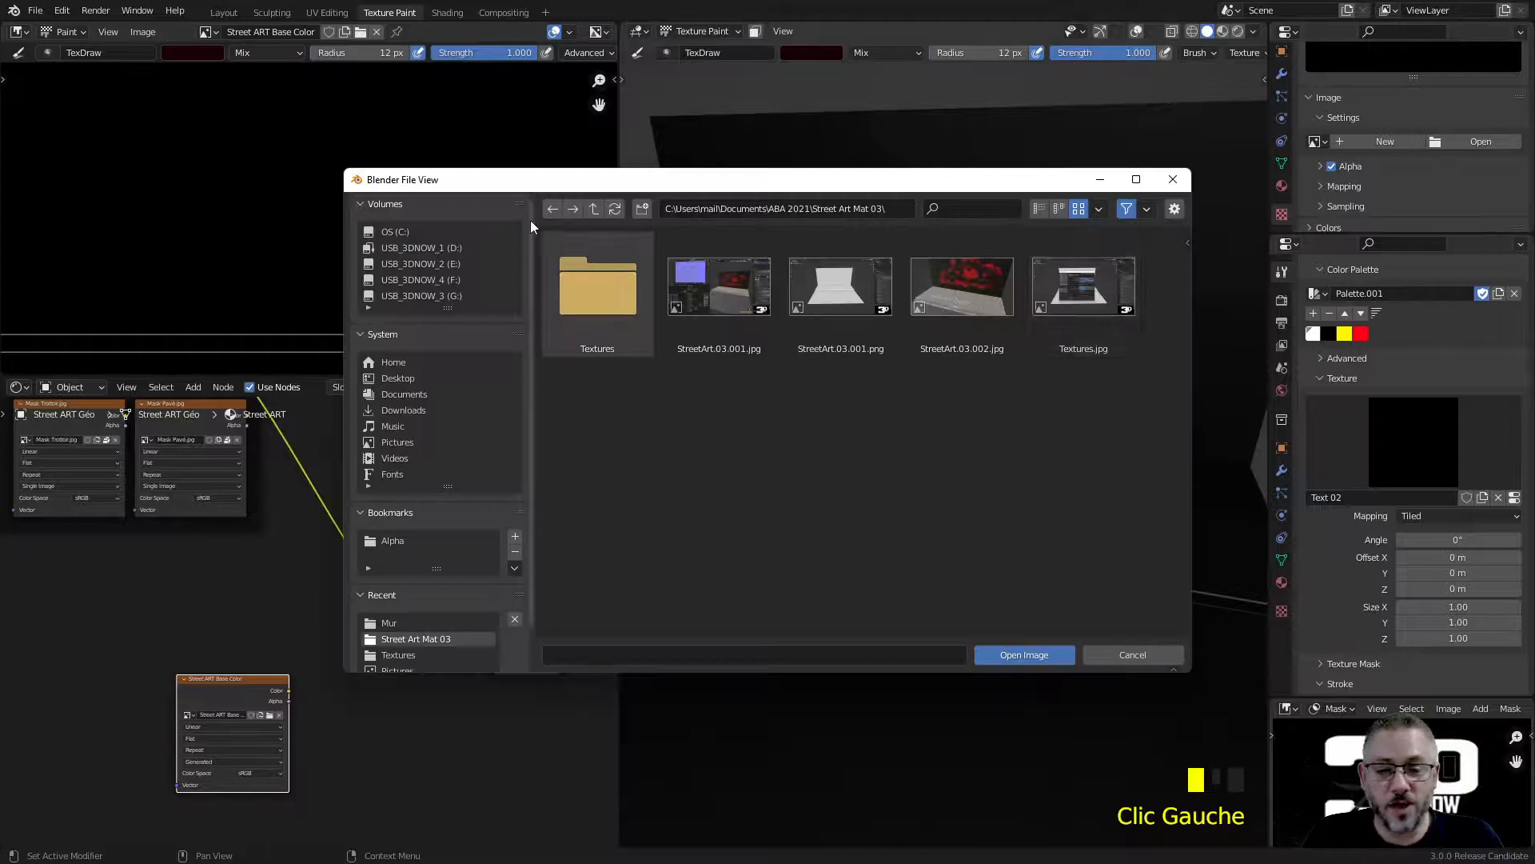
{"action": "left_click", "coordinate": [596, 206]}
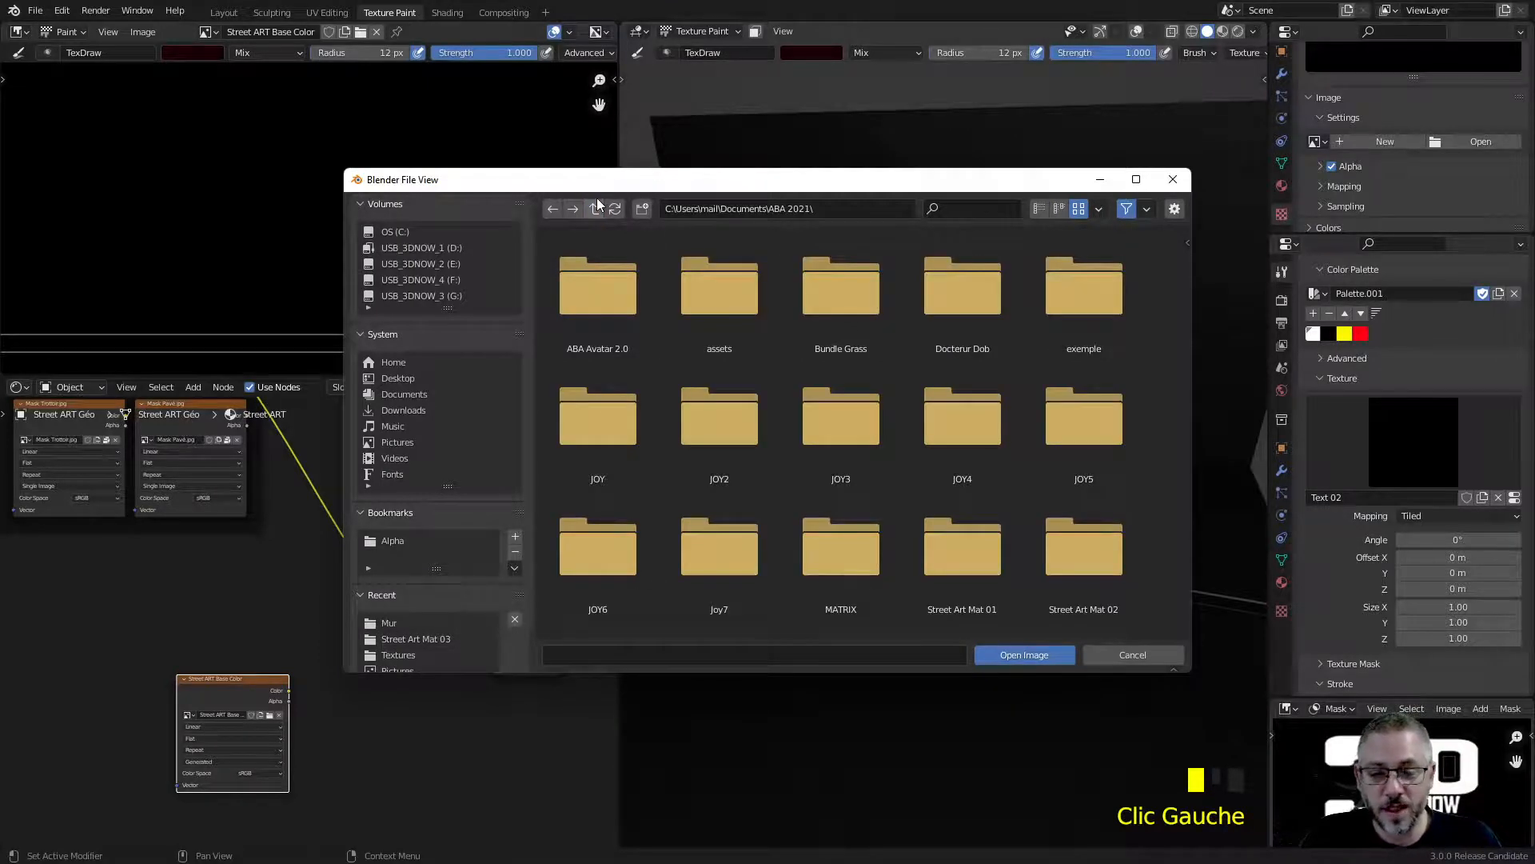
{"action": "left_click", "coordinate": [391, 622]}
{"action": "left_click", "coordinate": [594, 207]}
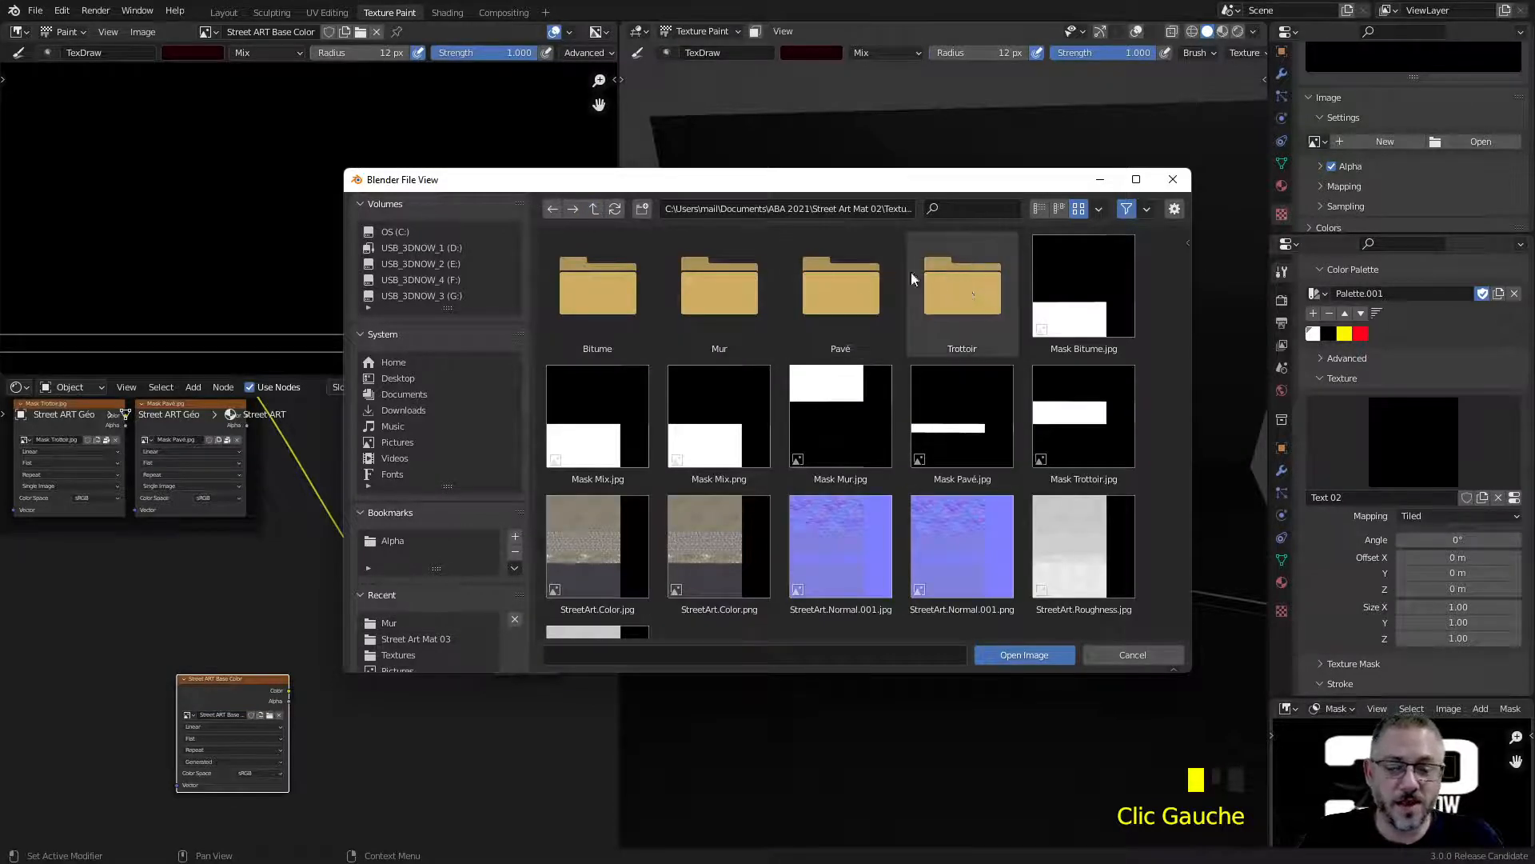
{"action": "double_click", "coordinate": [843, 285]}
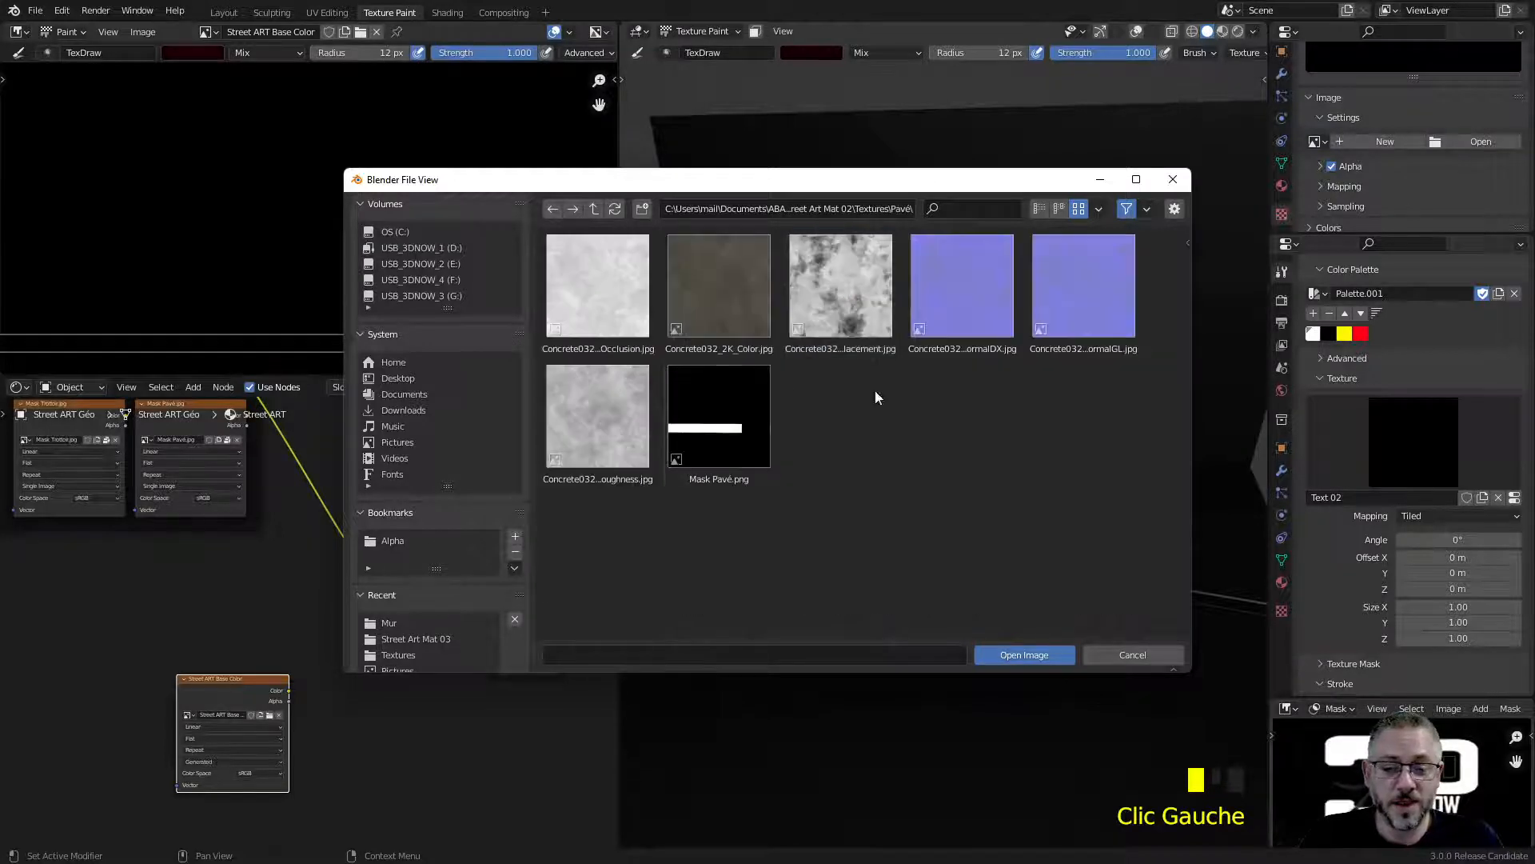
{"action": "left_click", "coordinate": [599, 300]}
{"action": "left_click", "coordinate": [708, 312]}
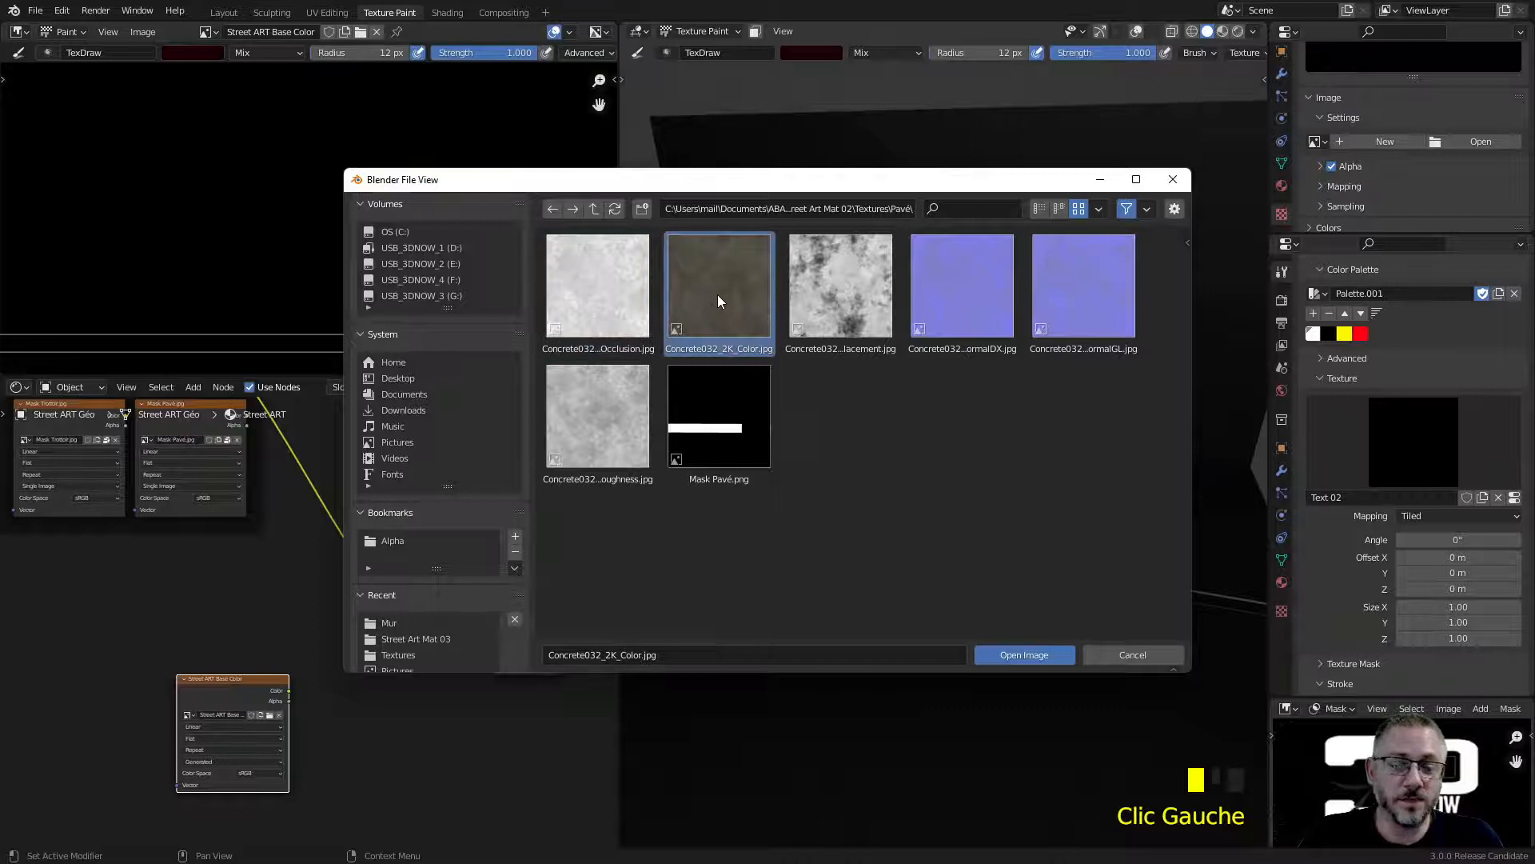
{"action": "double_click", "coordinate": [717, 295]}
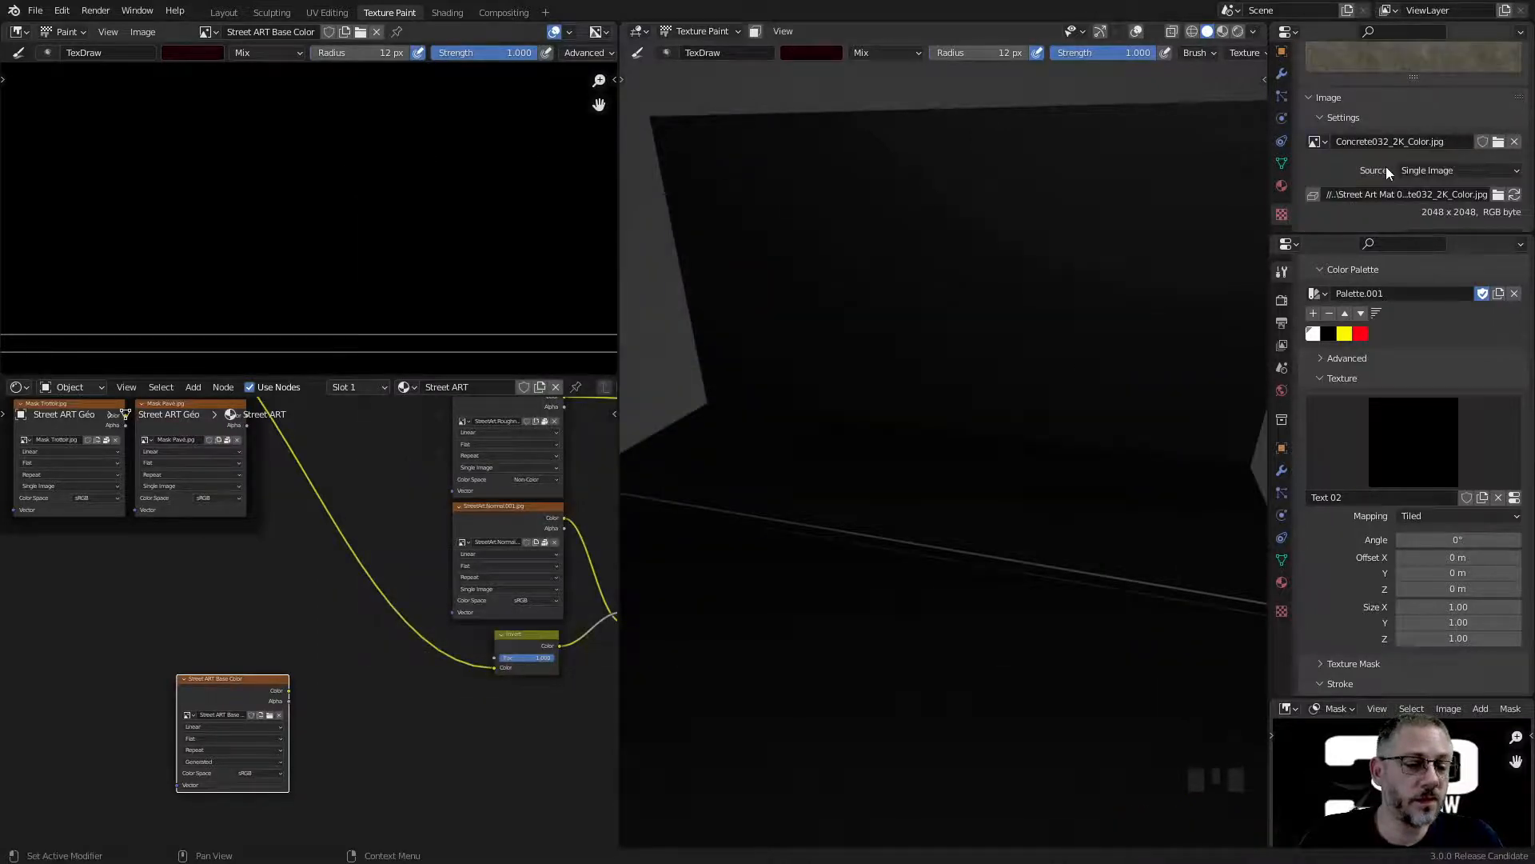
Step: Check the textures available to the brush and rename the Concrete032 texture Text 01
{"action": "left_click", "coordinate": [1409, 432]}
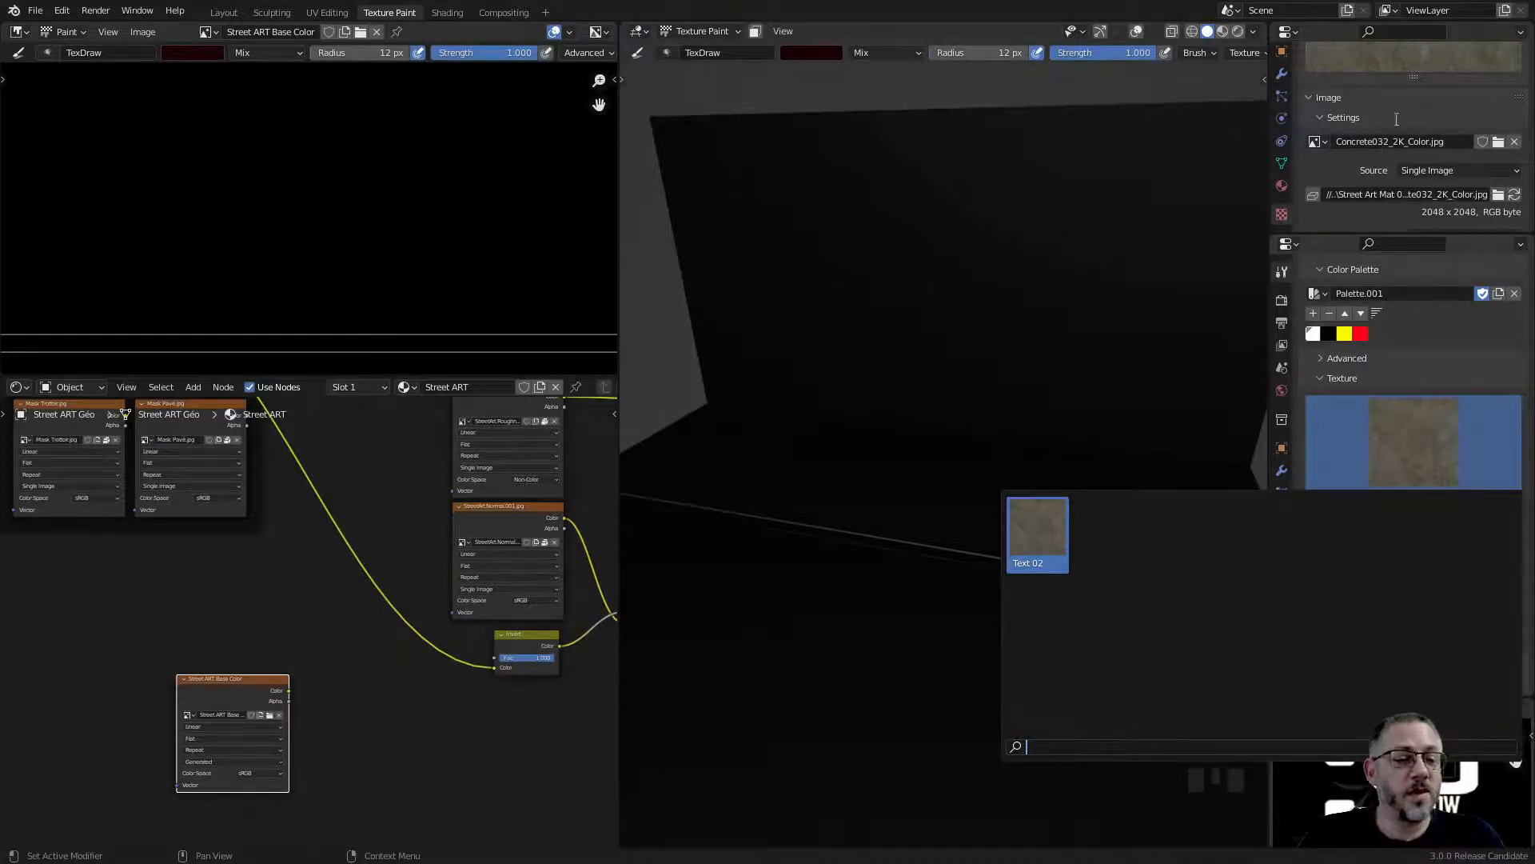
{"action": "left_click", "coordinate": [1414, 443]}
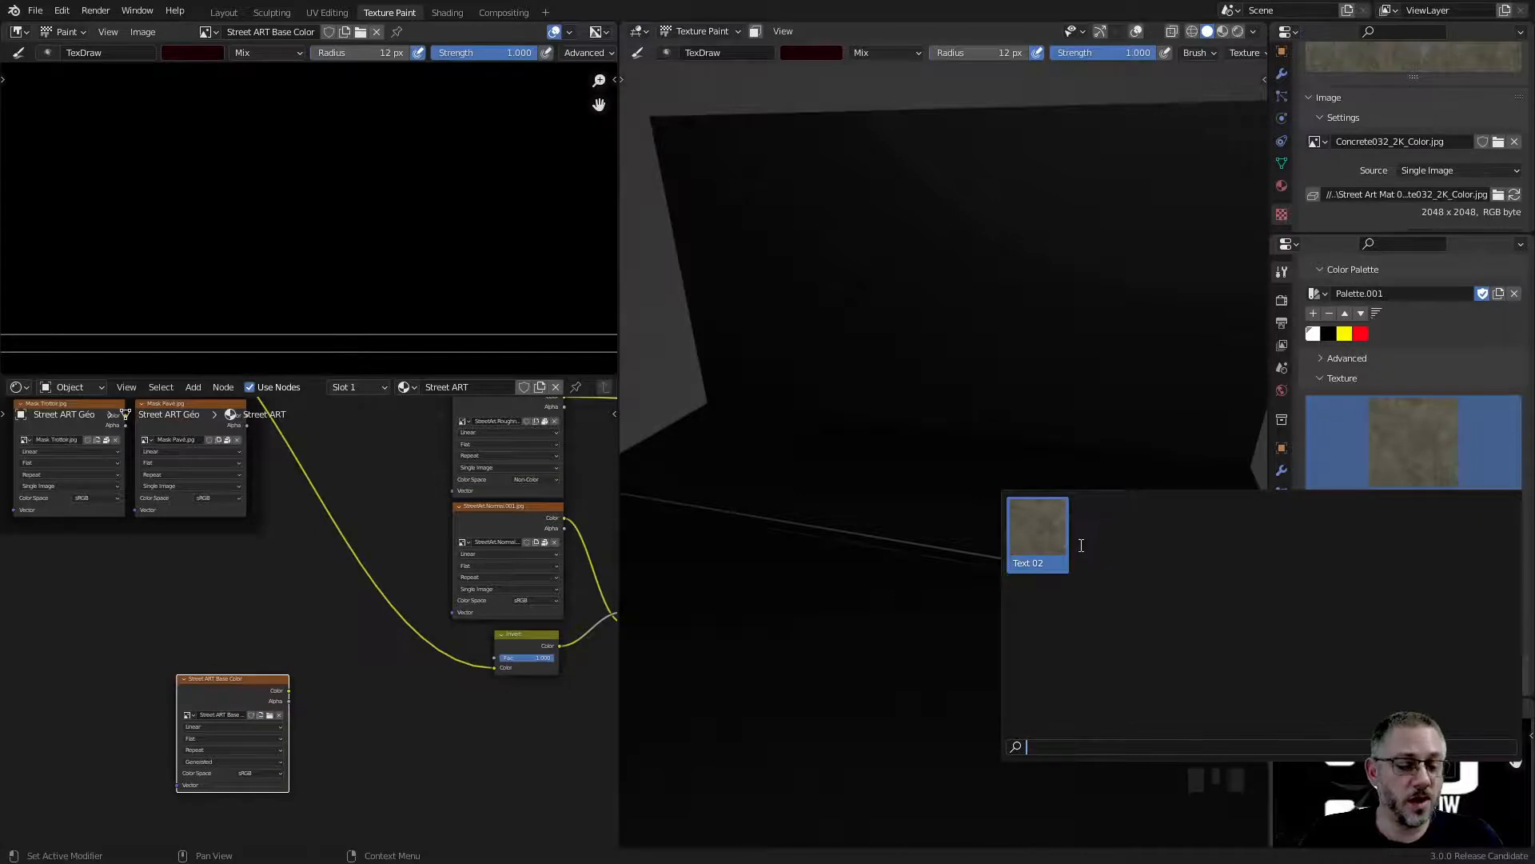
{"action": "scroll", "coordinate": [1435, 104], "scroll_direction": "up", "scroll_amount": 5}
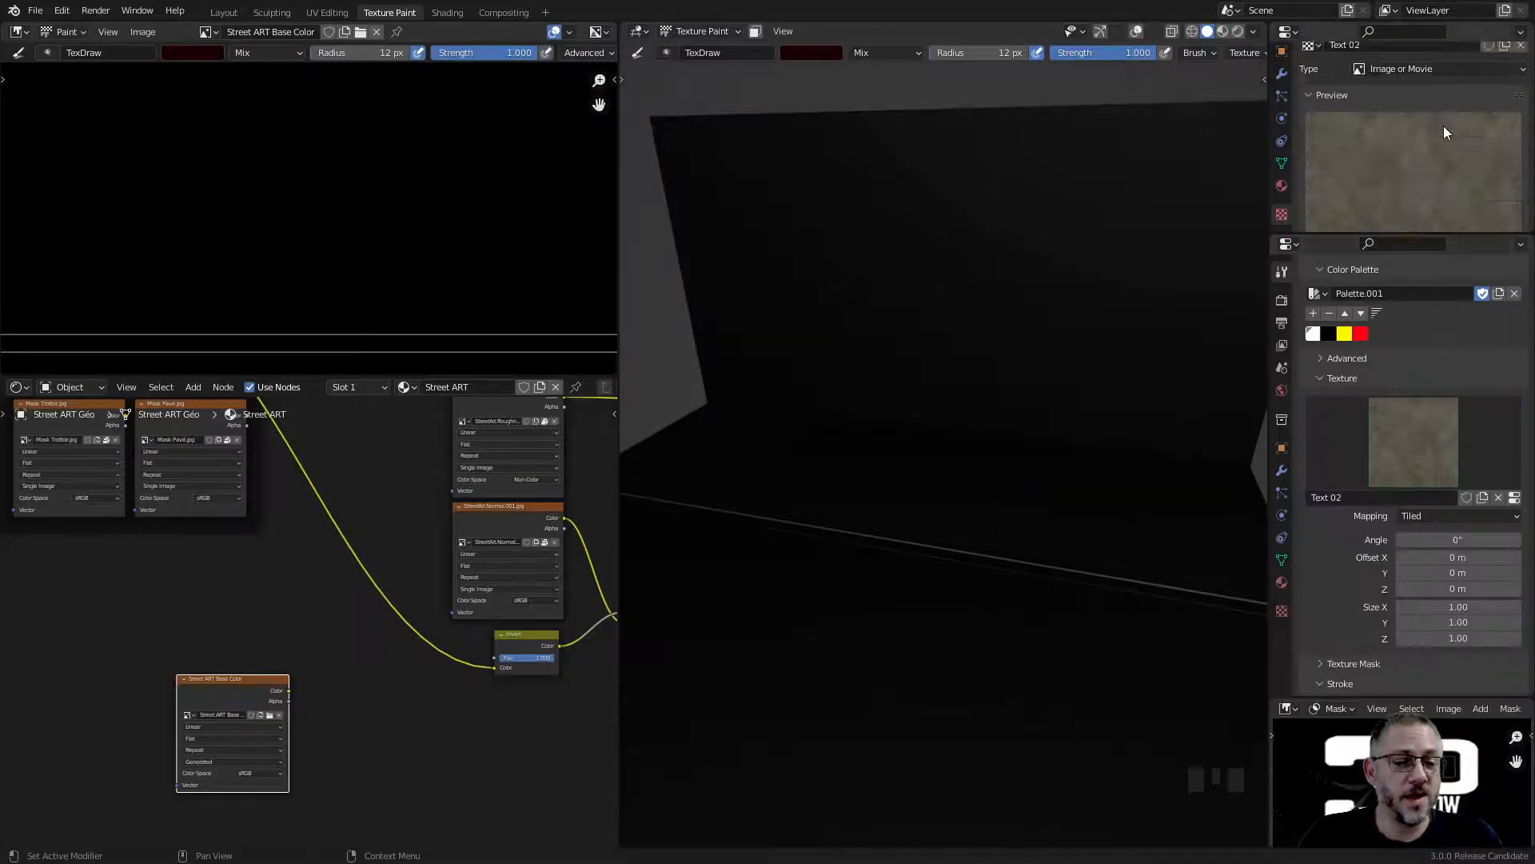
{"action": "double_click", "coordinate": [1384, 110]}
{"action": "key", "text": "BackSpace"}
{"action": "type", "text": "1"}
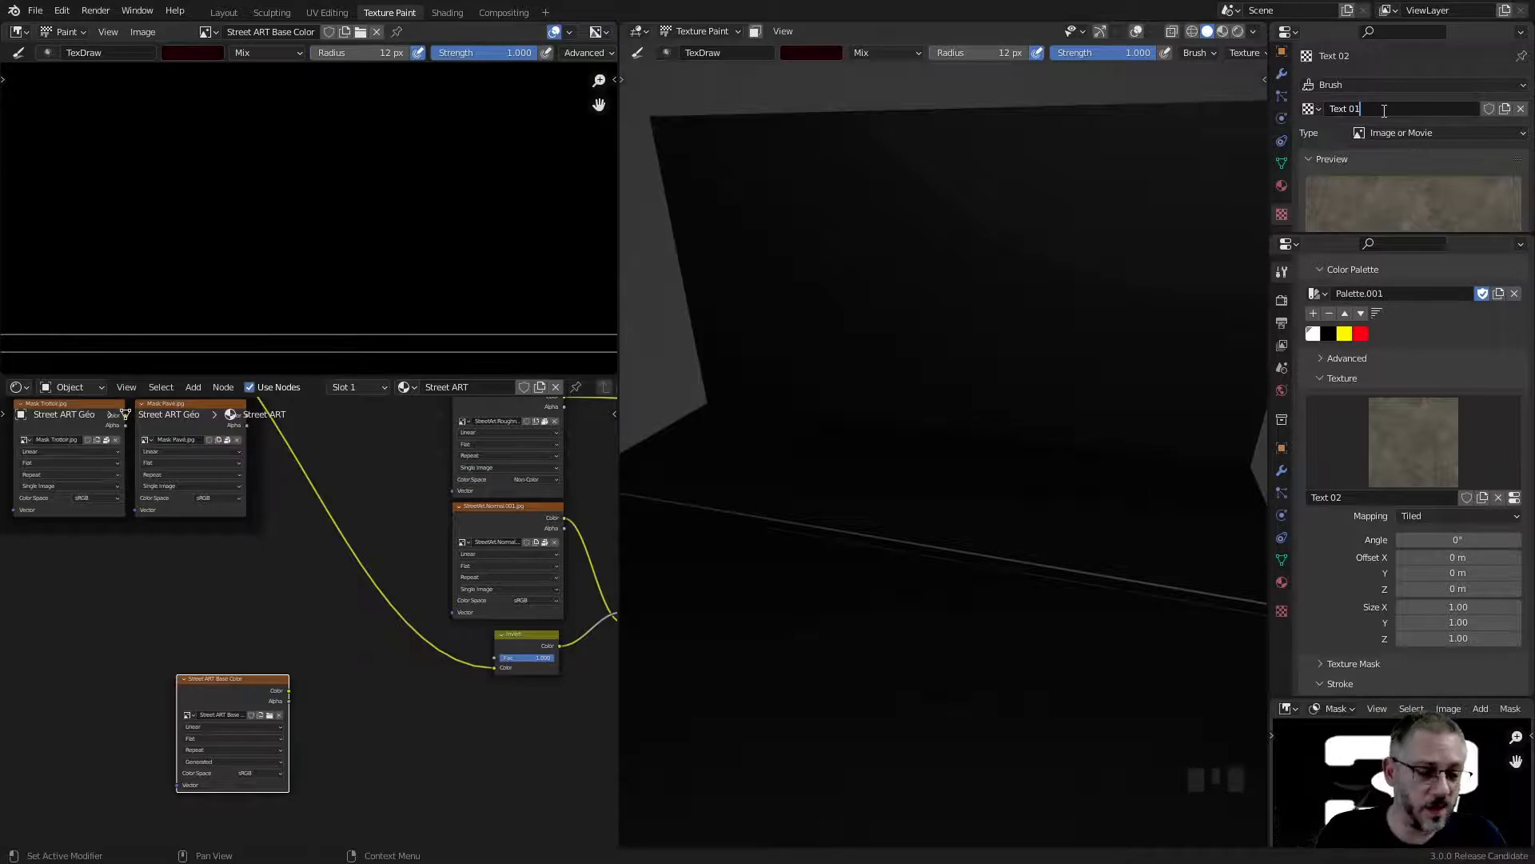
{"action": "left_click", "coordinate": [1383, 111]}
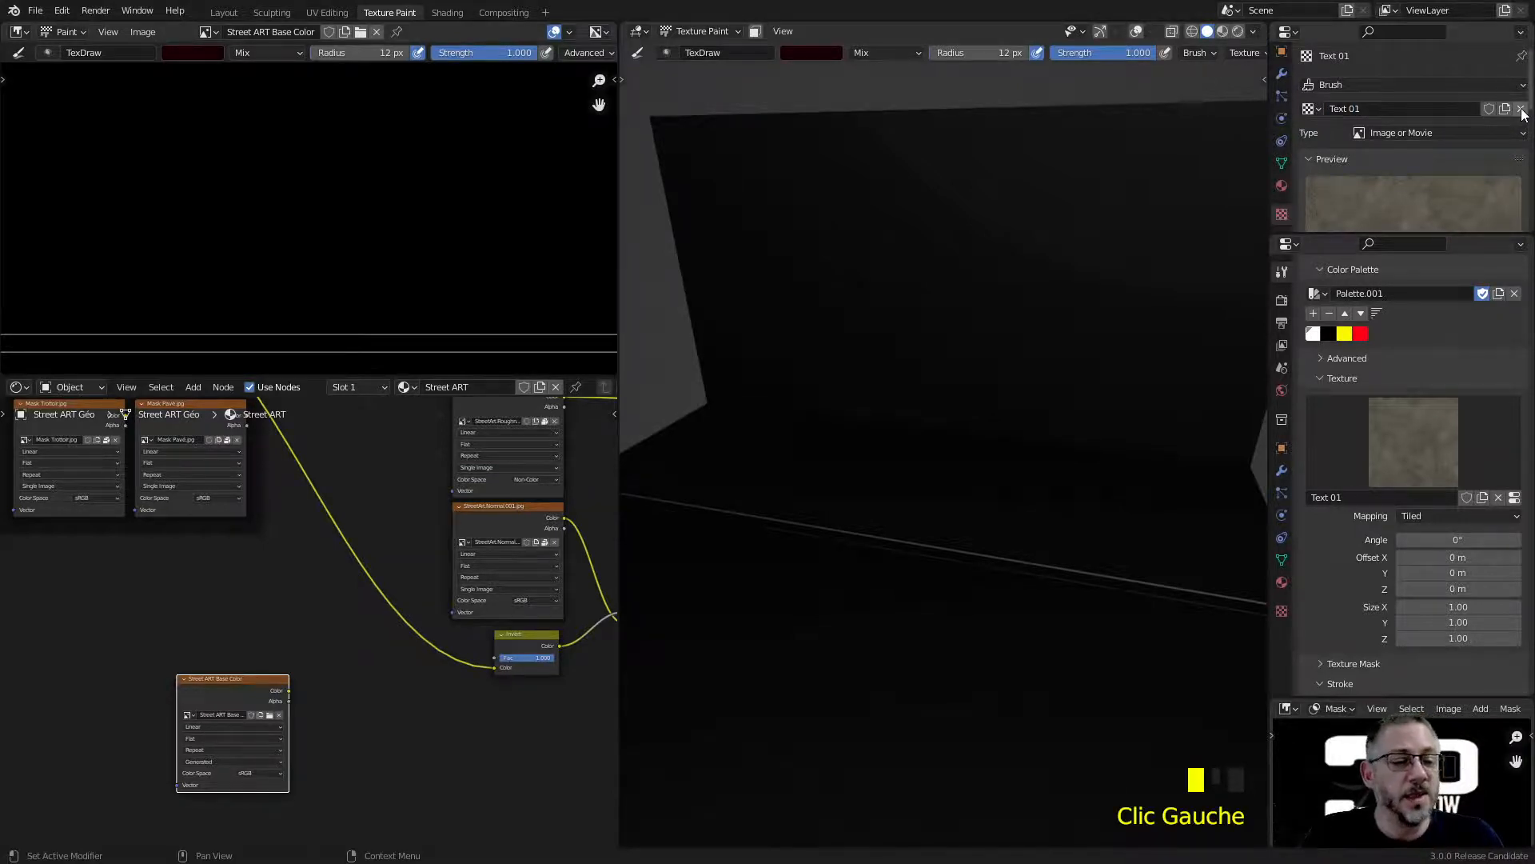
Step: Detach Text 01 from the brush and create a new texture using Concrete012_2K_Color.jpg from the Mur folder
{"action": "left_click", "coordinate": [1521, 109]}
{"action": "left_click", "coordinate": [1393, 108]}
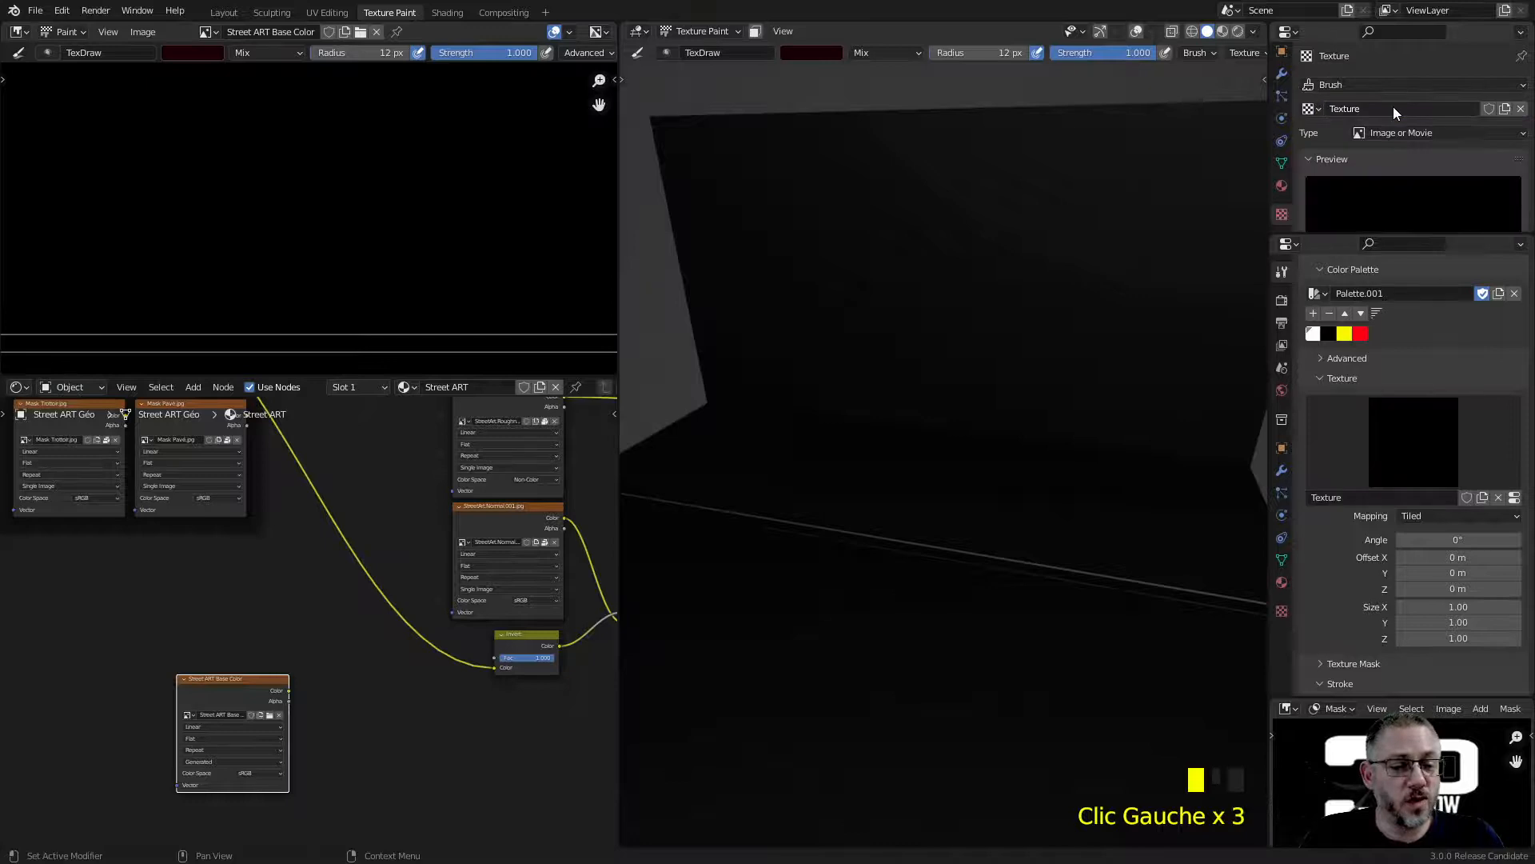
{"action": "scroll", "coordinate": [1404, 152], "scroll_direction": "down", "scroll_amount": 5}
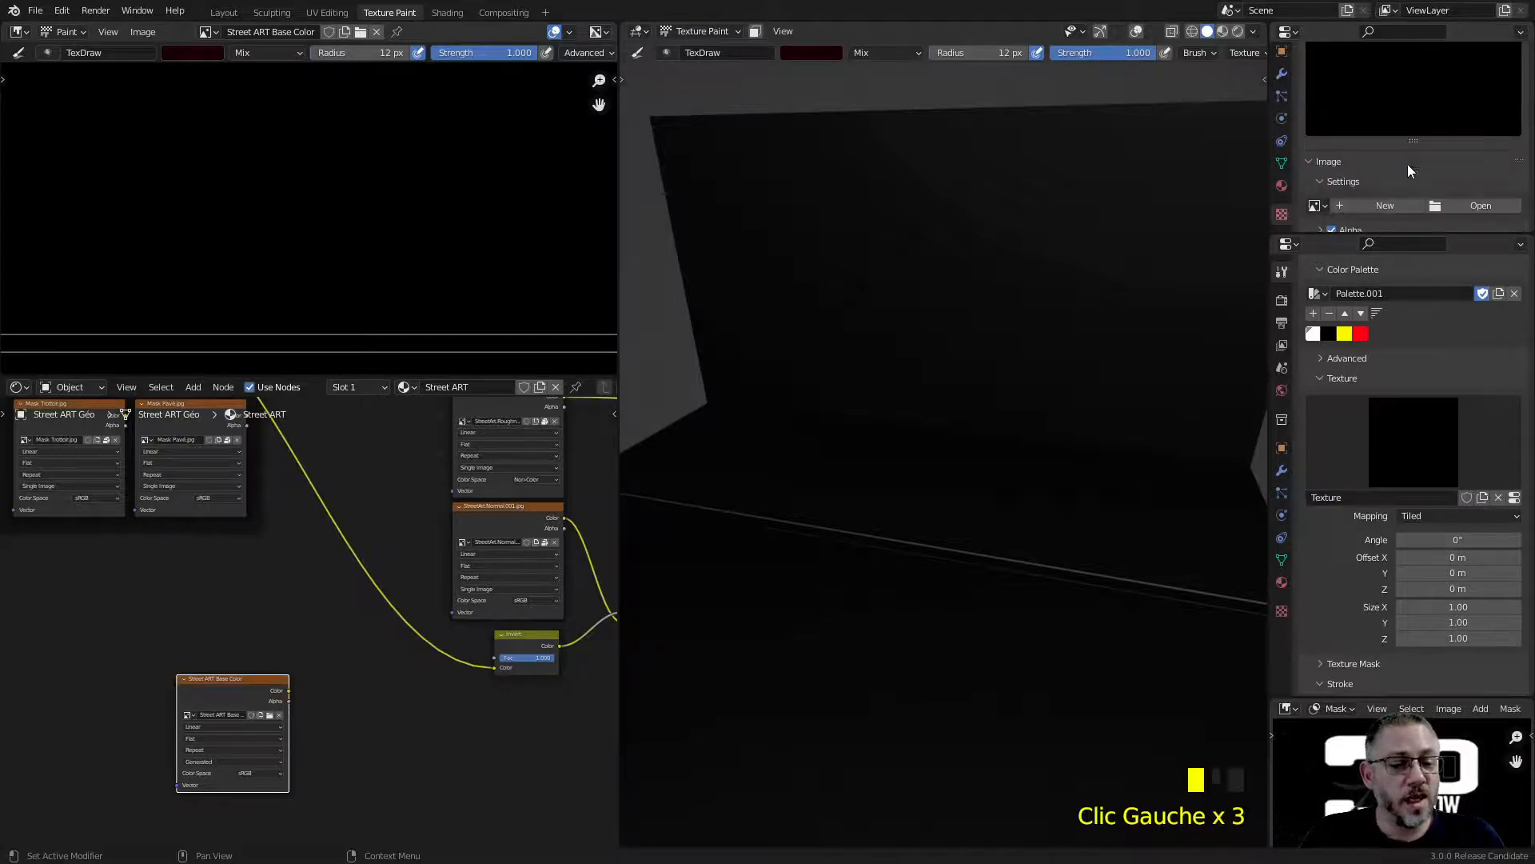
{"action": "left_click", "coordinate": [1474, 209]}
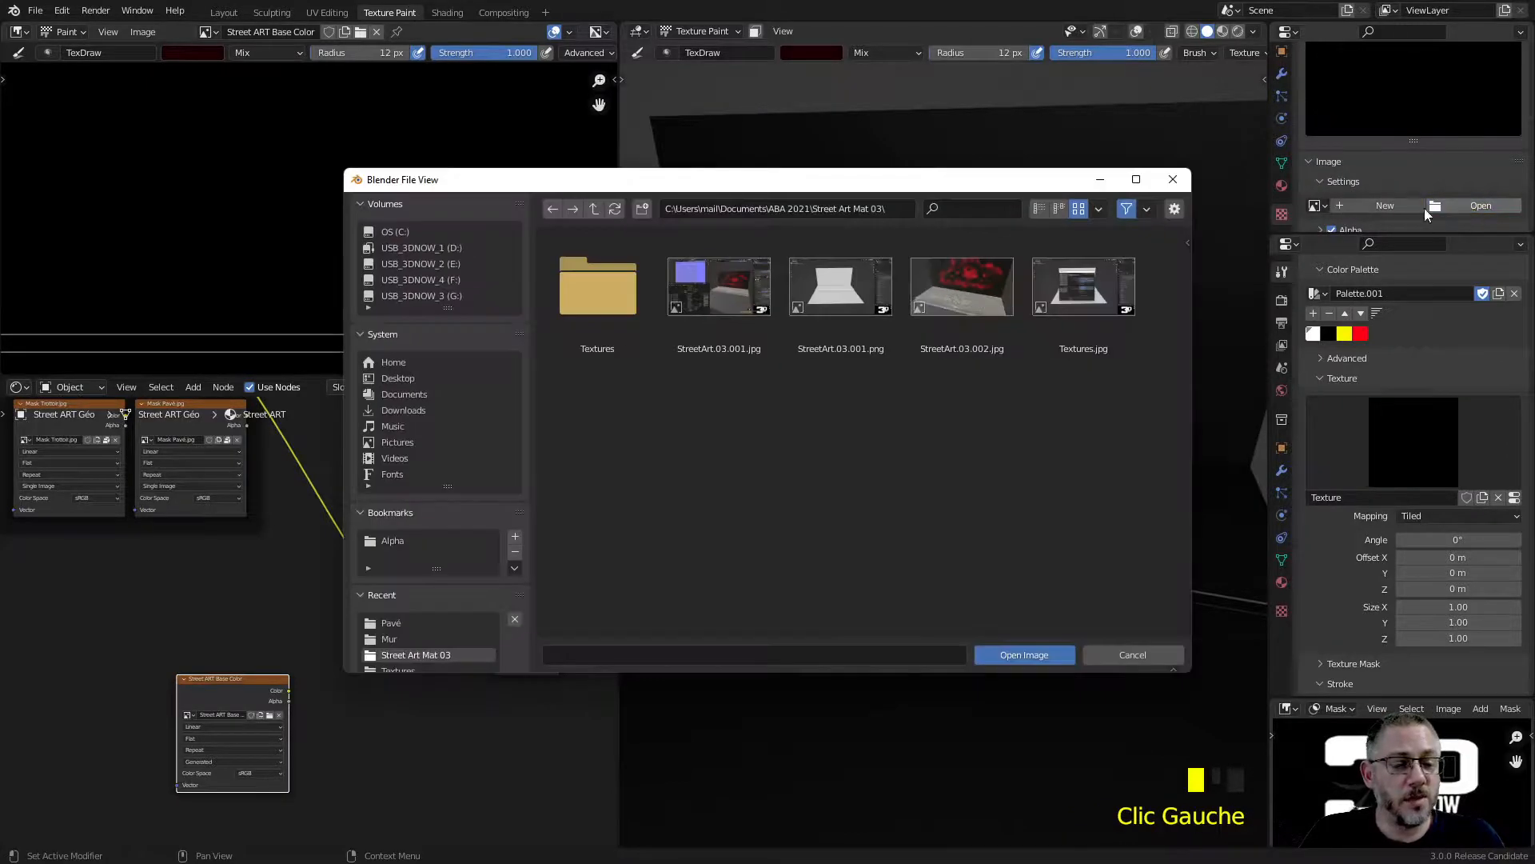
{"action": "left_click", "coordinate": [411, 638]}
{"action": "double_click", "coordinate": [588, 282]}
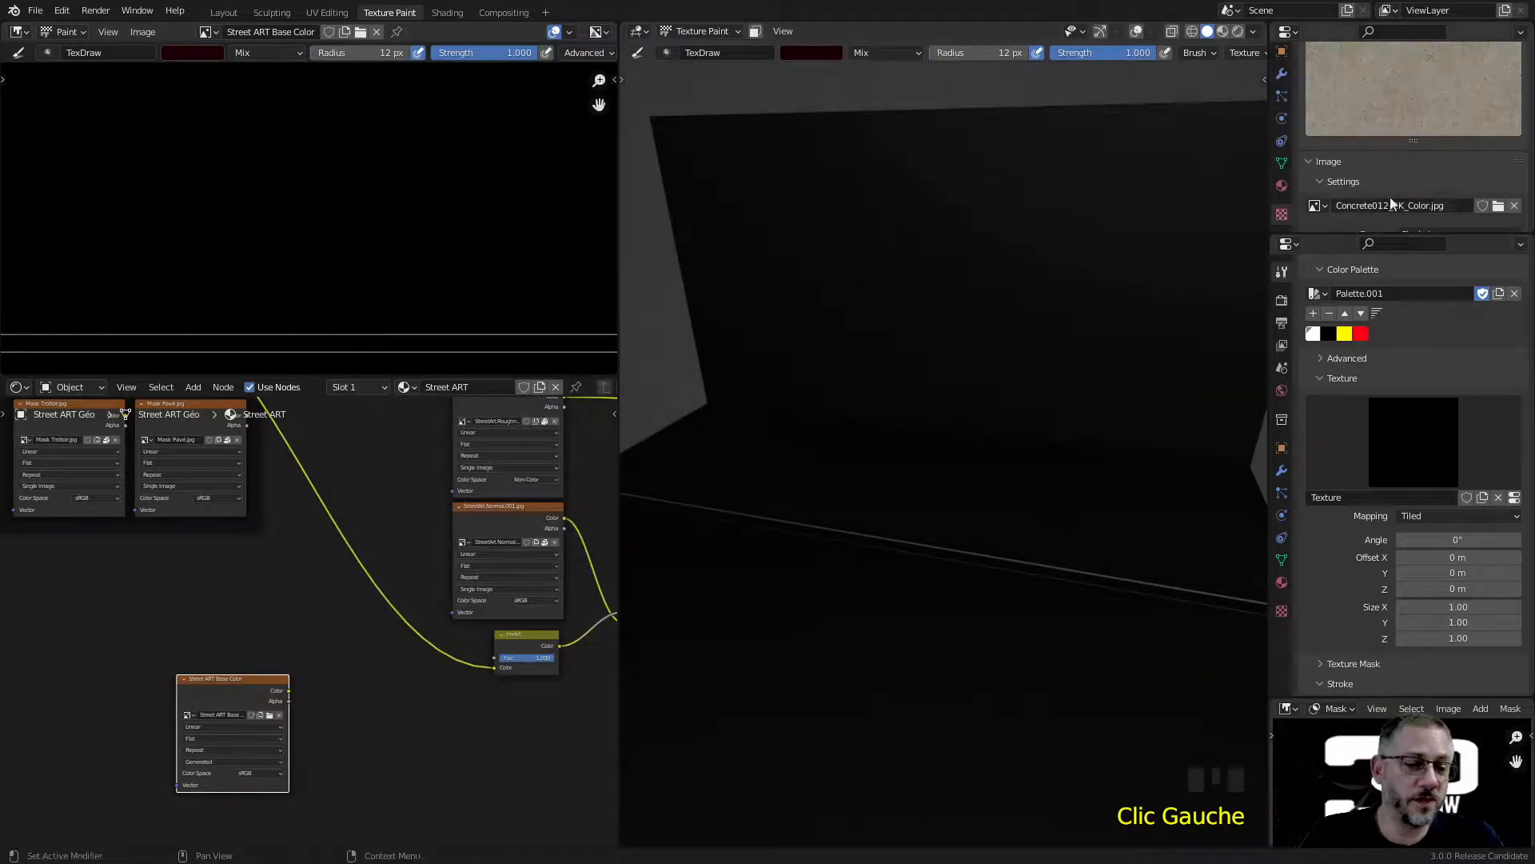
Step: Rename the new Concrete012 texture Tex 02 and pick it as the brush's texture
{"action": "scroll", "coordinate": [1454, 165], "scroll_direction": "up", "scroll_amount": 5}
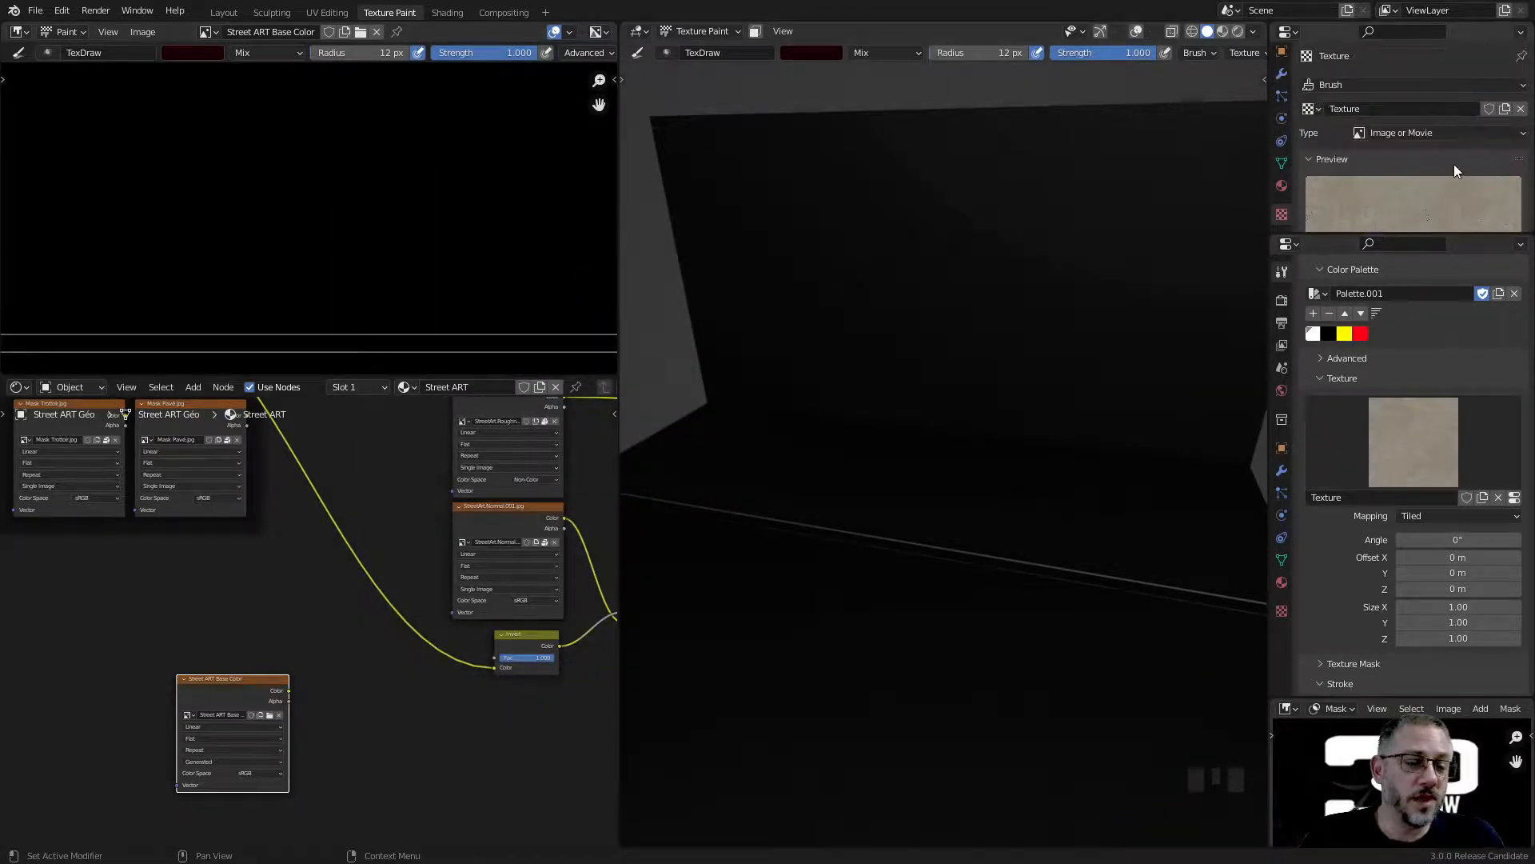
{"action": "left_click", "coordinate": [1373, 109]}
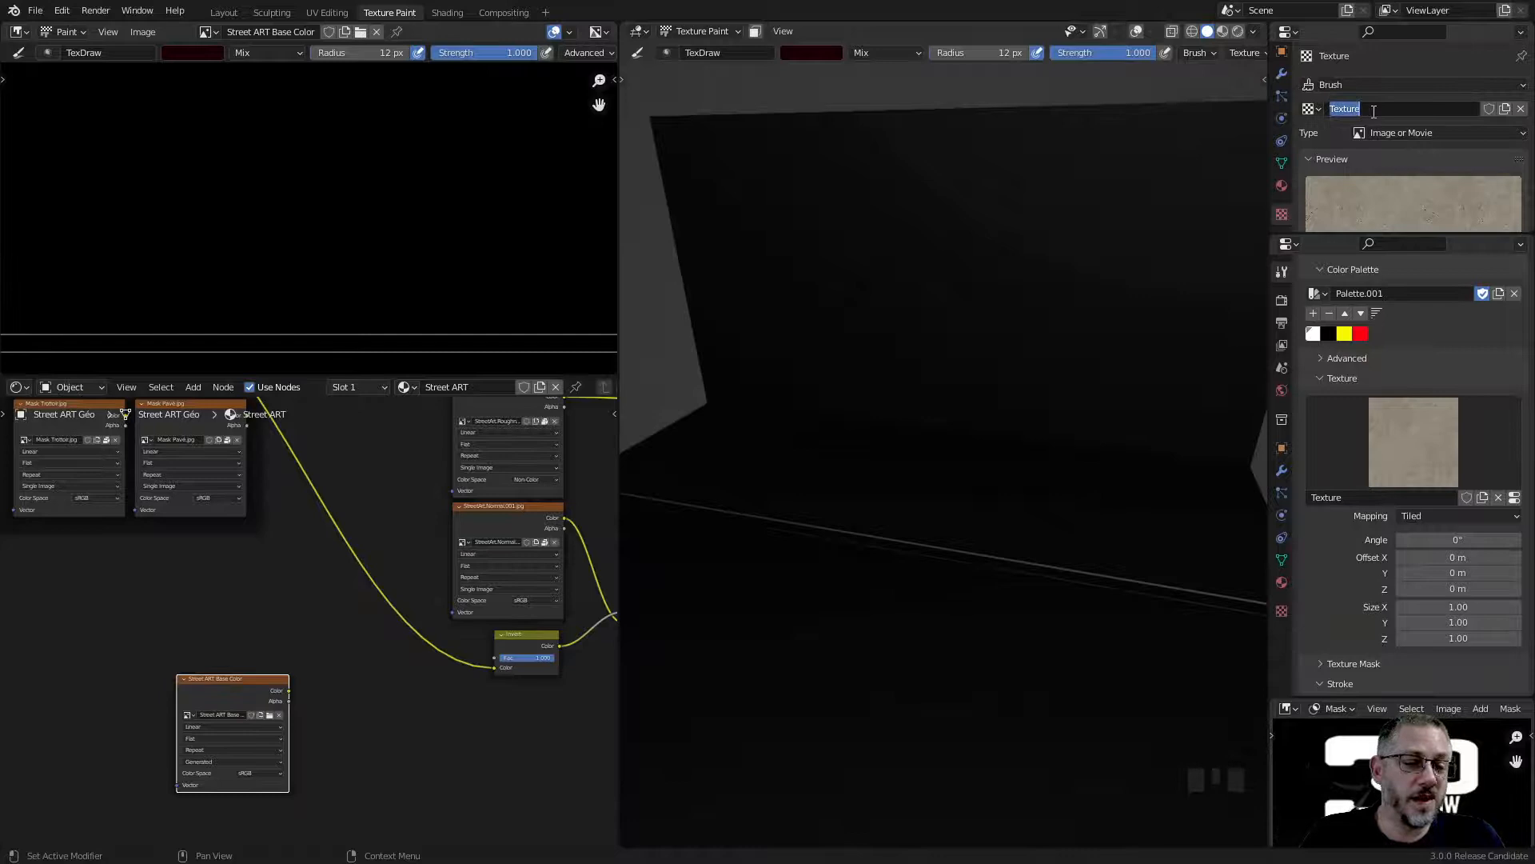
{"action": "type", "text": "Tex 02"}
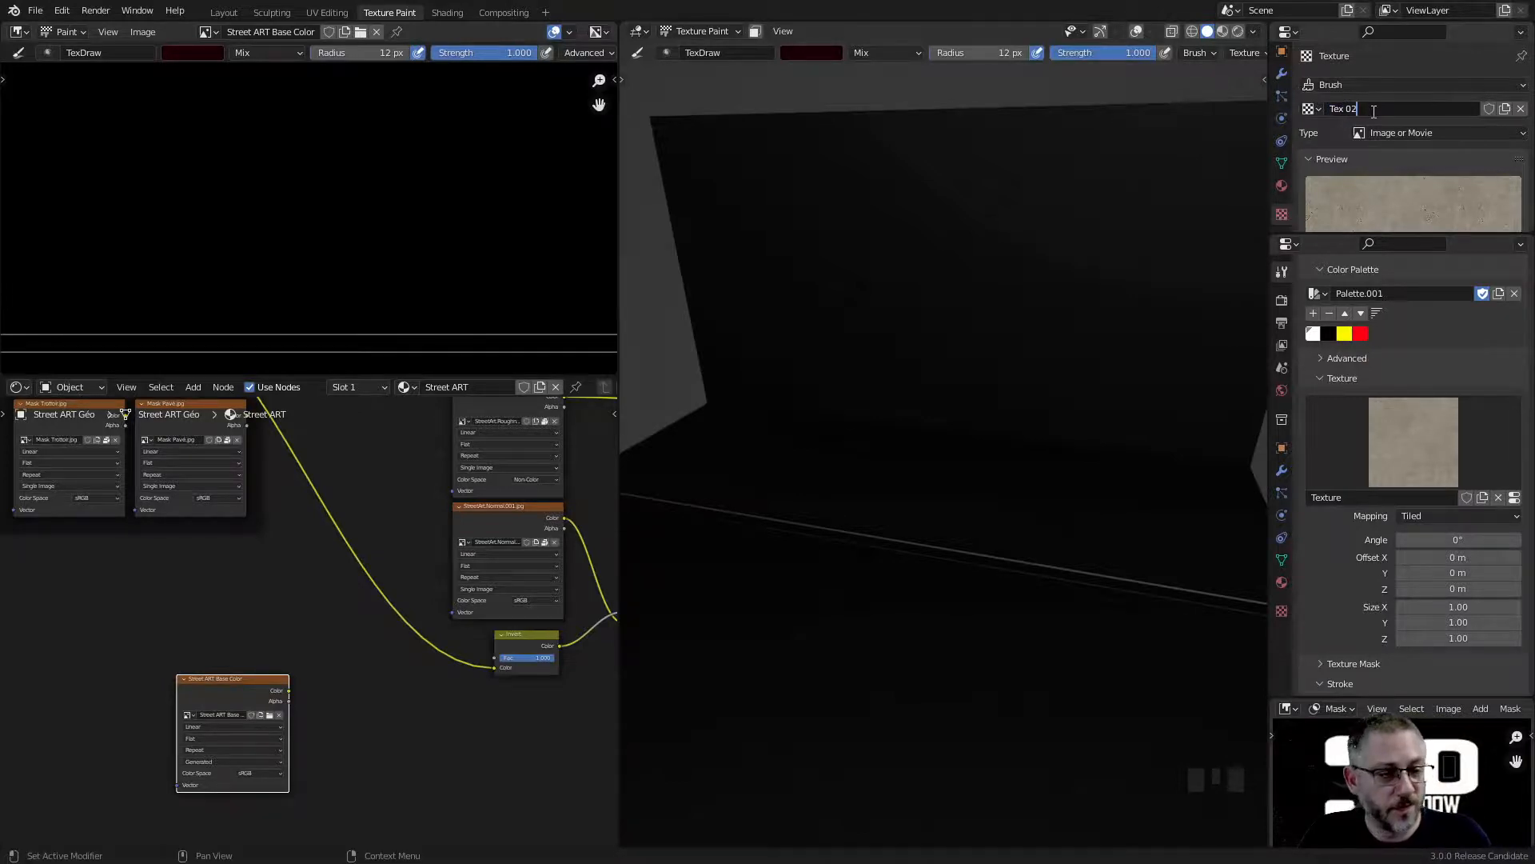
{"action": "key", "text": "Return"}
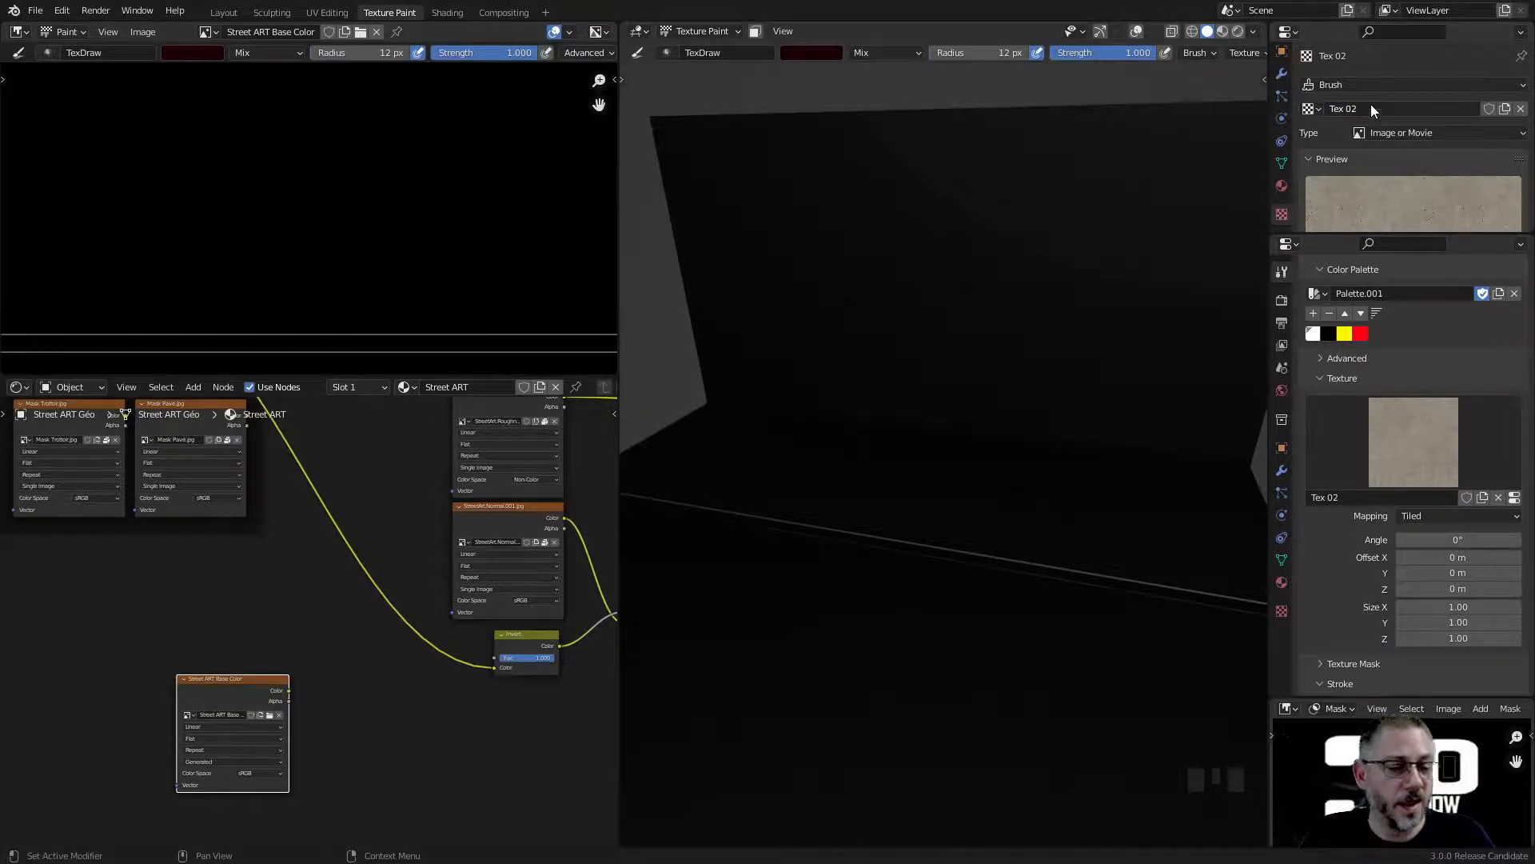
{"action": "left_click", "coordinate": [1395, 419]}
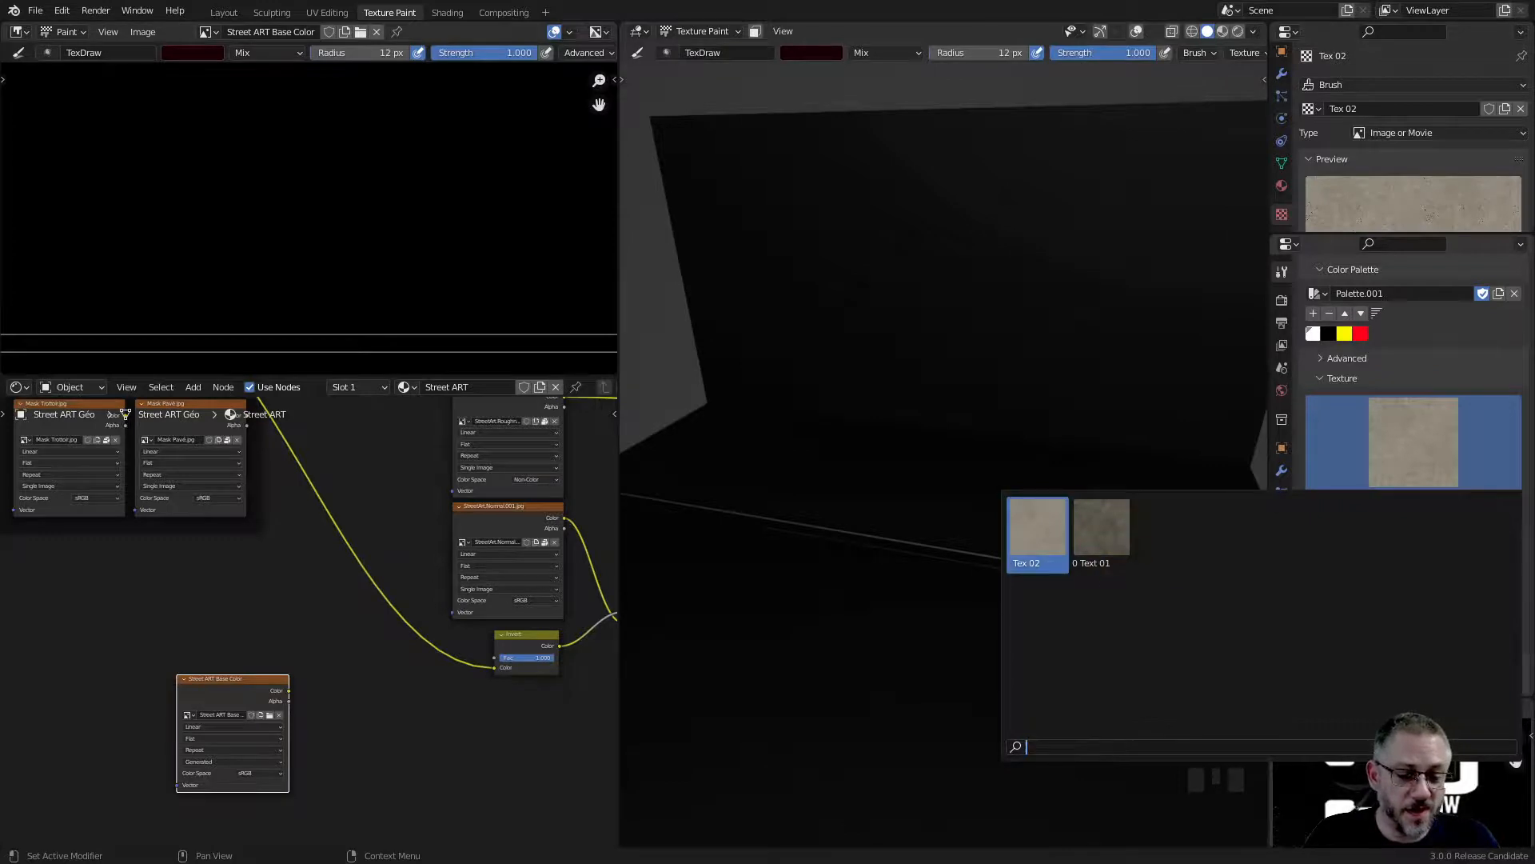
{"action": "left_click", "coordinate": [1024, 522]}
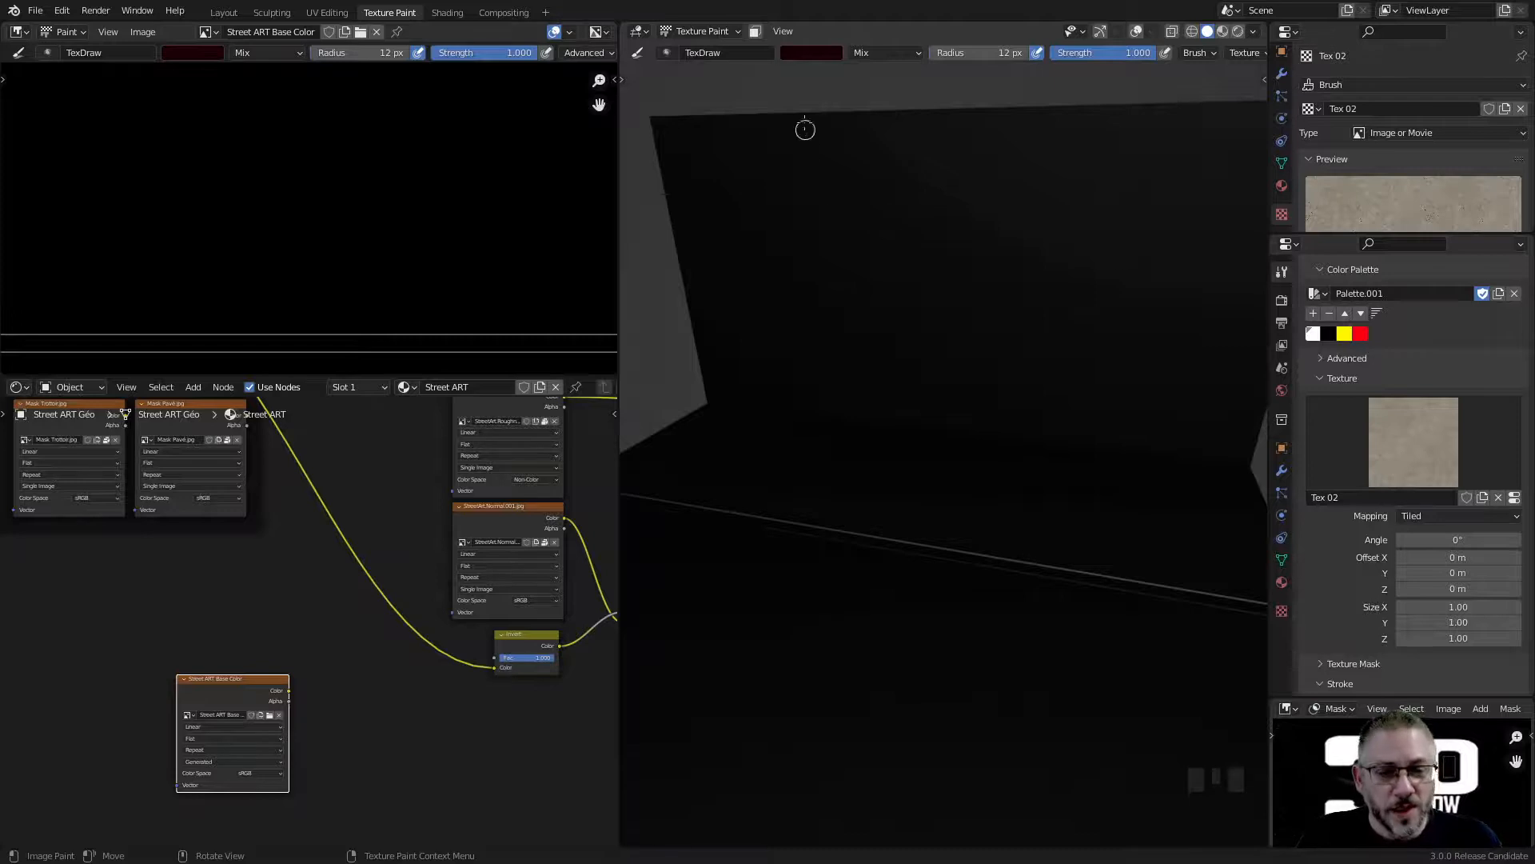
Step: Set the brush color to white, with its HSV value at 1.000
{"action": "left_click", "coordinate": [796, 56]}
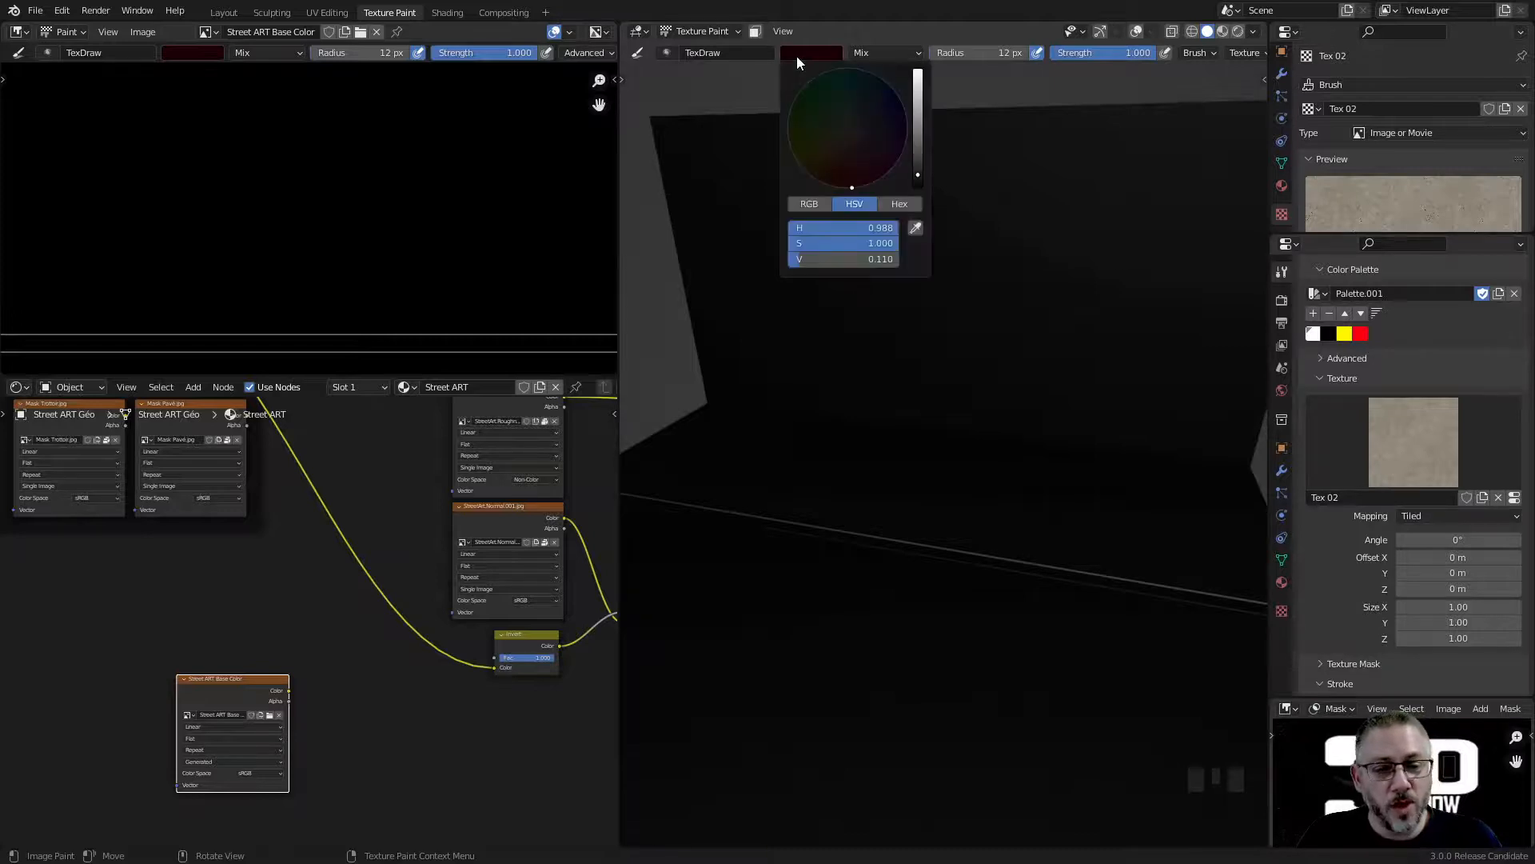
{"action": "left_click", "coordinate": [916, 79]}
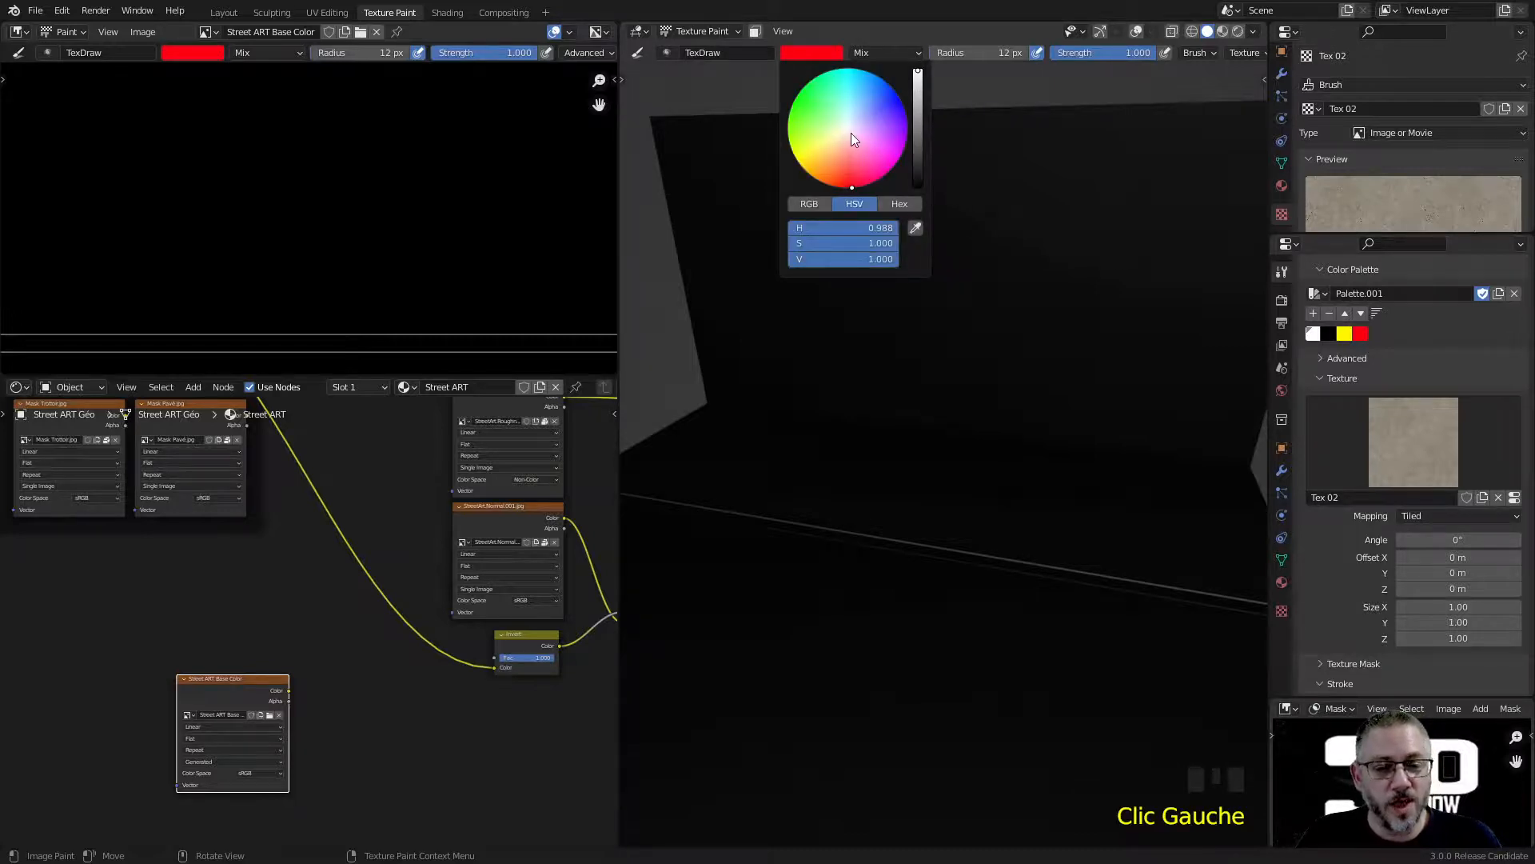
{"action": "left_click_drag", "start_coordinate": [830, 228], "coordinate": [719, 228]}
{"action": "left_click_drag", "start_coordinate": [831, 244], "coordinate": [718, 243]}
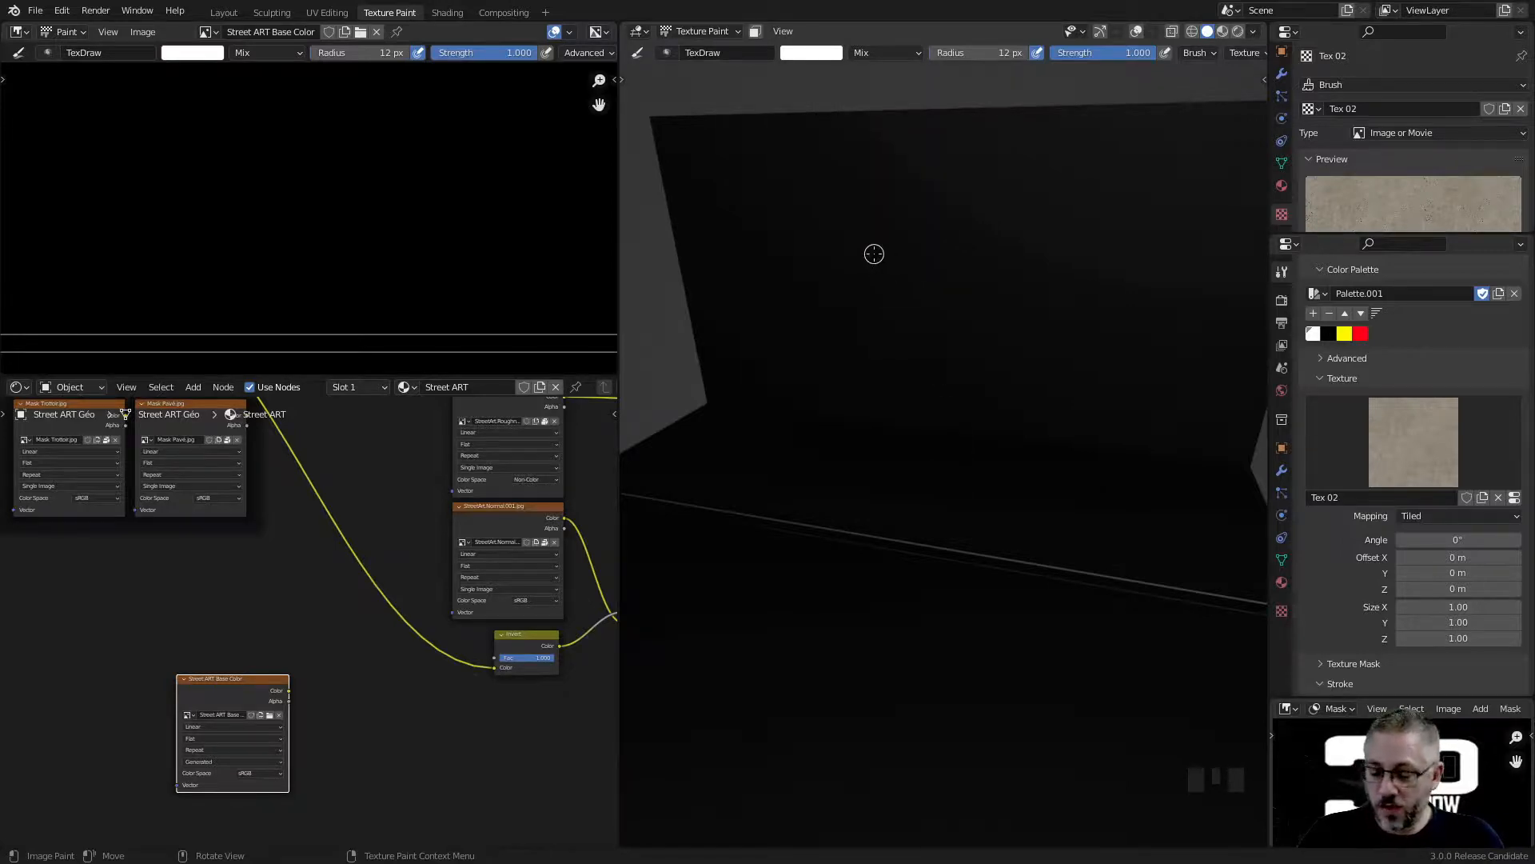
Step: Enlarge the brush radius and paint a first patch of concrete texture in the middle of the wall
{"action": "key", "text": "f"}
{"action": "left_click", "coordinate": [935, 308]}
{"action": "mouse_move", "coordinate": [1069, 366]}
{"action": "middle_mouse_down"}
{"action": "mouse_move", "coordinate": [933, 328]}
{"action": "mouse_move", "coordinate": [823, 219]}
{"action": "middle_mouse_up"}
{"action": "mouse_move", "coordinate": [823, 219]}
{"action": "left_mouse_down"}
{"action": "mouse_move", "coordinate": [908, 267]}
{"action": "mouse_move", "coordinate": [986, 245]}
{"action": "mouse_move", "coordinate": [799, 226]}
{"action": "mouse_move", "coordinate": [991, 353]}
{"action": "mouse_move", "coordinate": [904, 212]}
{"action": "mouse_move", "coordinate": [1060, 320]}
{"action": "mouse_move", "coordinate": [874, 302]}
{"action": "left_mouse_up"}
Step: Set the brush radius to 329 px and cover the whole wall with the concrete texture
{"action": "key", "text": "f"}
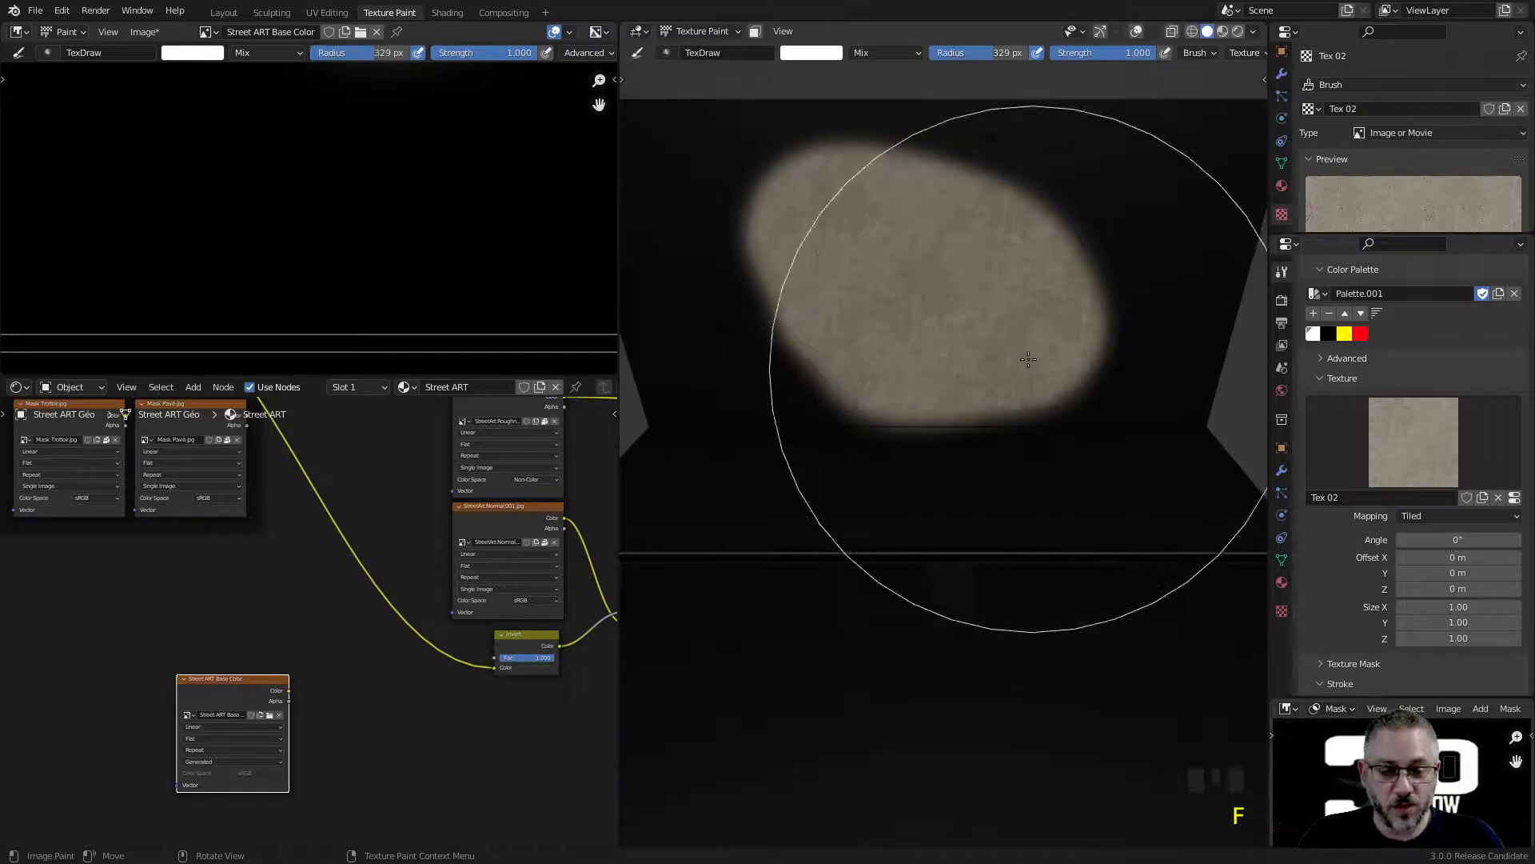
{"action": "left_click", "coordinate": [828, 312]}
{"action": "mouse_move", "coordinate": [827, 312]}
{"action": "left_mouse_down"}
{"action": "mouse_move", "coordinate": [943, 343]}
{"action": "mouse_move", "coordinate": [1067, 260]}
{"action": "mouse_move", "coordinate": [664, 192]}
{"action": "mouse_move", "coordinate": [701, 344]}
{"action": "mouse_move", "coordinate": [909, 367]}
{"action": "mouse_move", "coordinate": [1234, 251]}
{"action": "mouse_move", "coordinate": [1182, 56]}
{"action": "mouse_move", "coordinate": [1050, 148]}
{"action": "left_mouse_up"}
{"action": "scroll", "coordinate": [1004, 309], "scroll_direction": "down", "scroll_amount": 2}
{"action": "middle_click_drag", "start_coordinate": [1005, 308], "coordinate": [961, 343]}
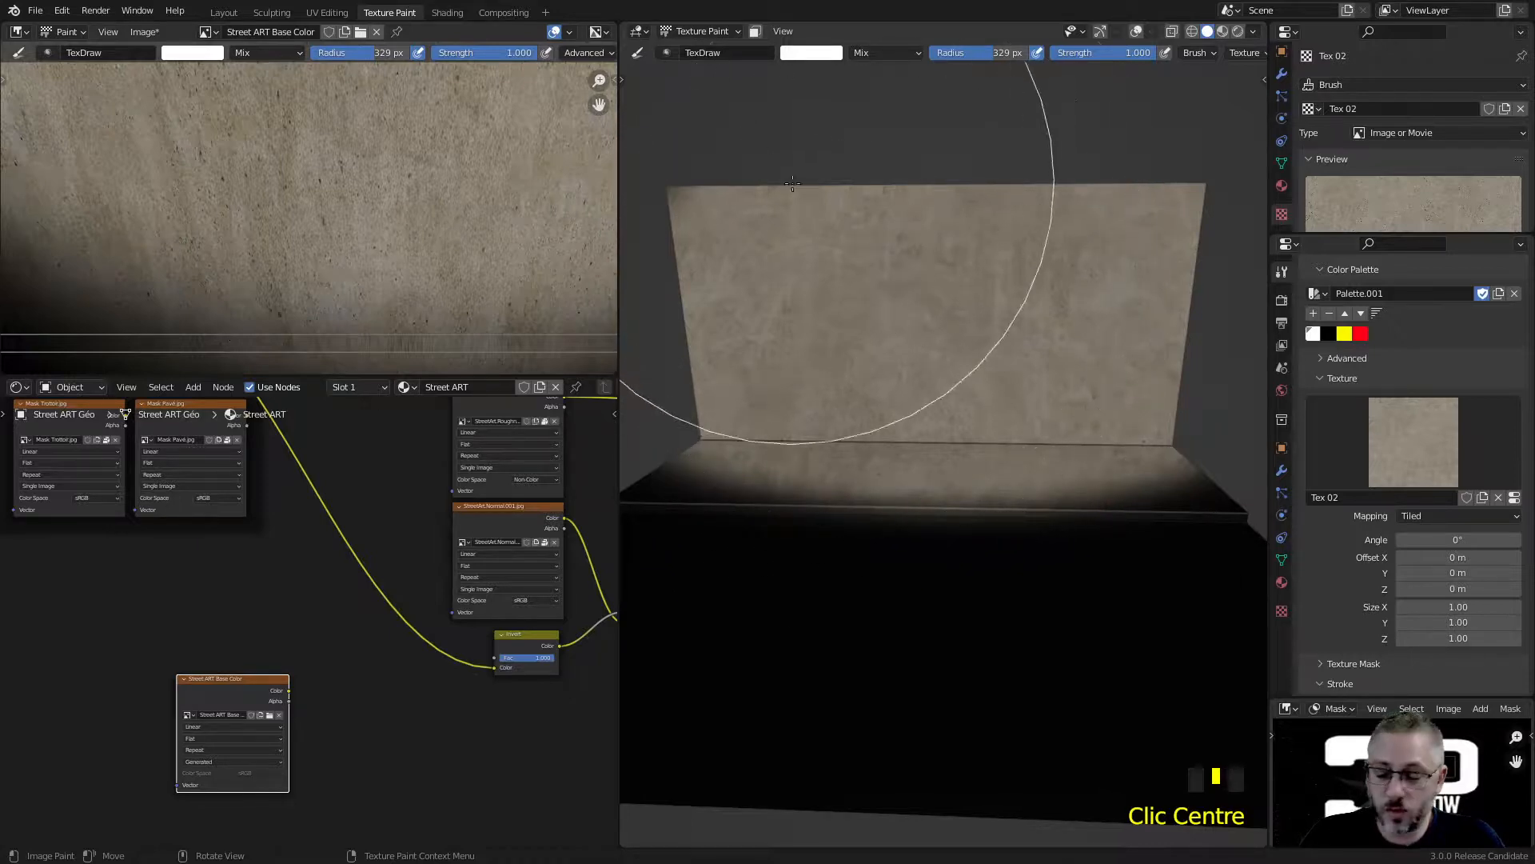
Step: With viewport overlays shown, select every face except the wall in Edit Mode, and return to Texture Paint
{"action": "key", "text": "Tab"}
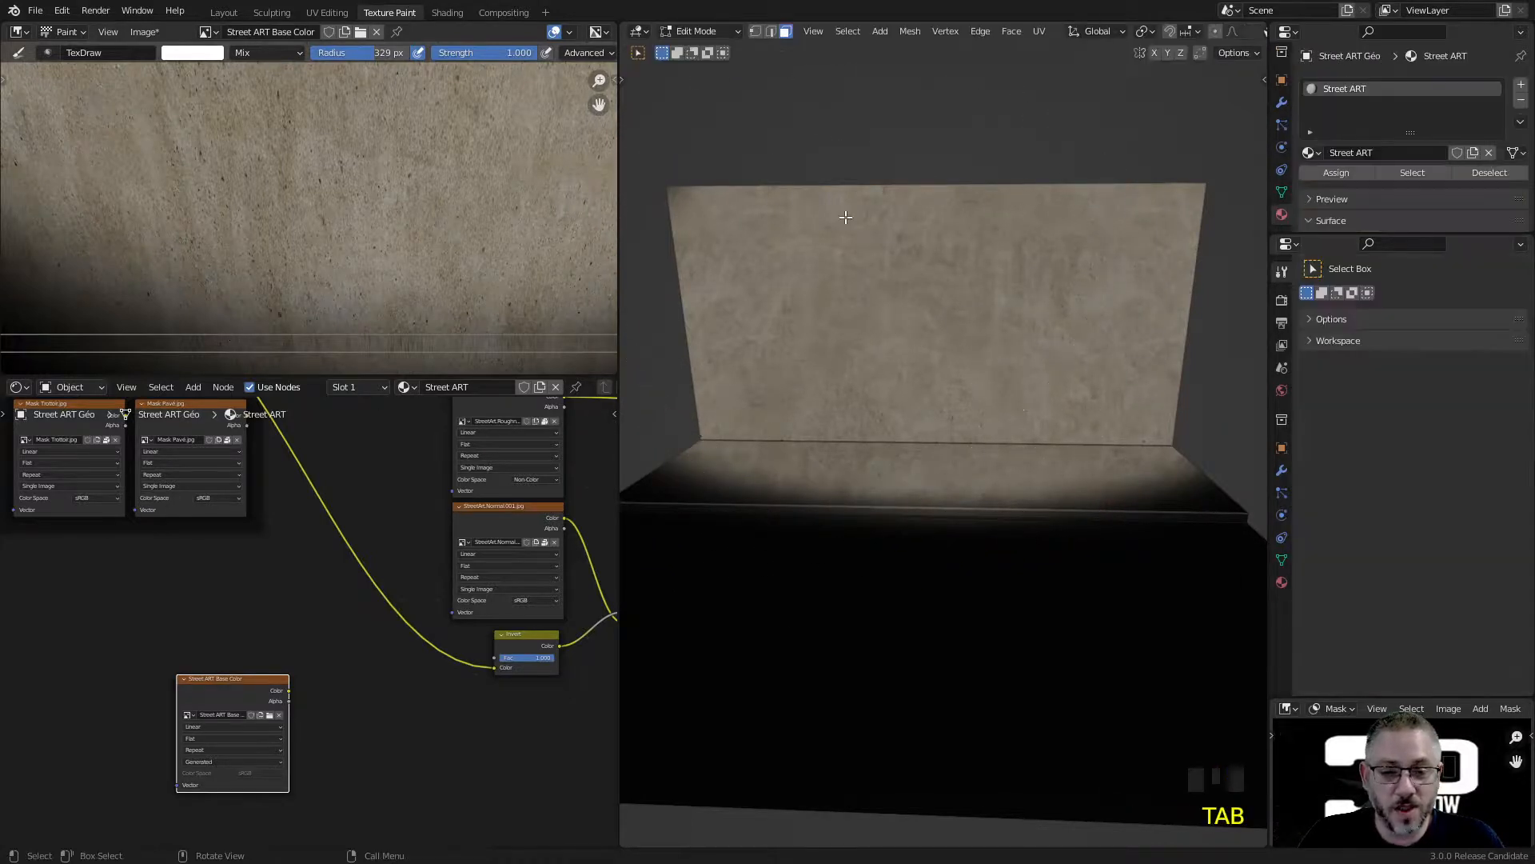
{"action": "left_click", "coordinate": [819, 318]}
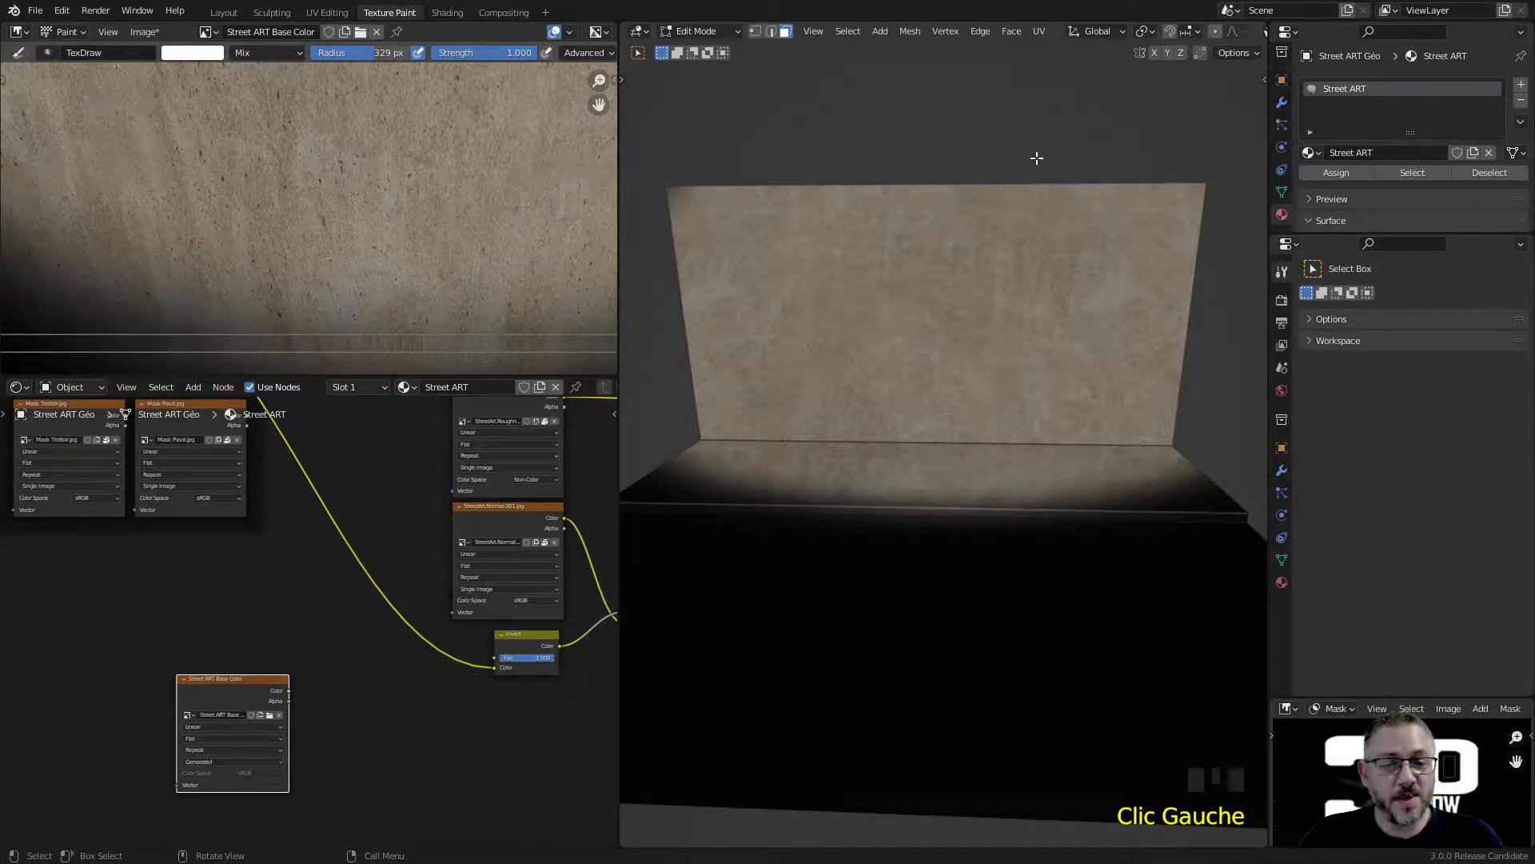
{"action": "scroll", "coordinate": [1122, 36], "scroll_direction": "down", "scroll_amount": 5}
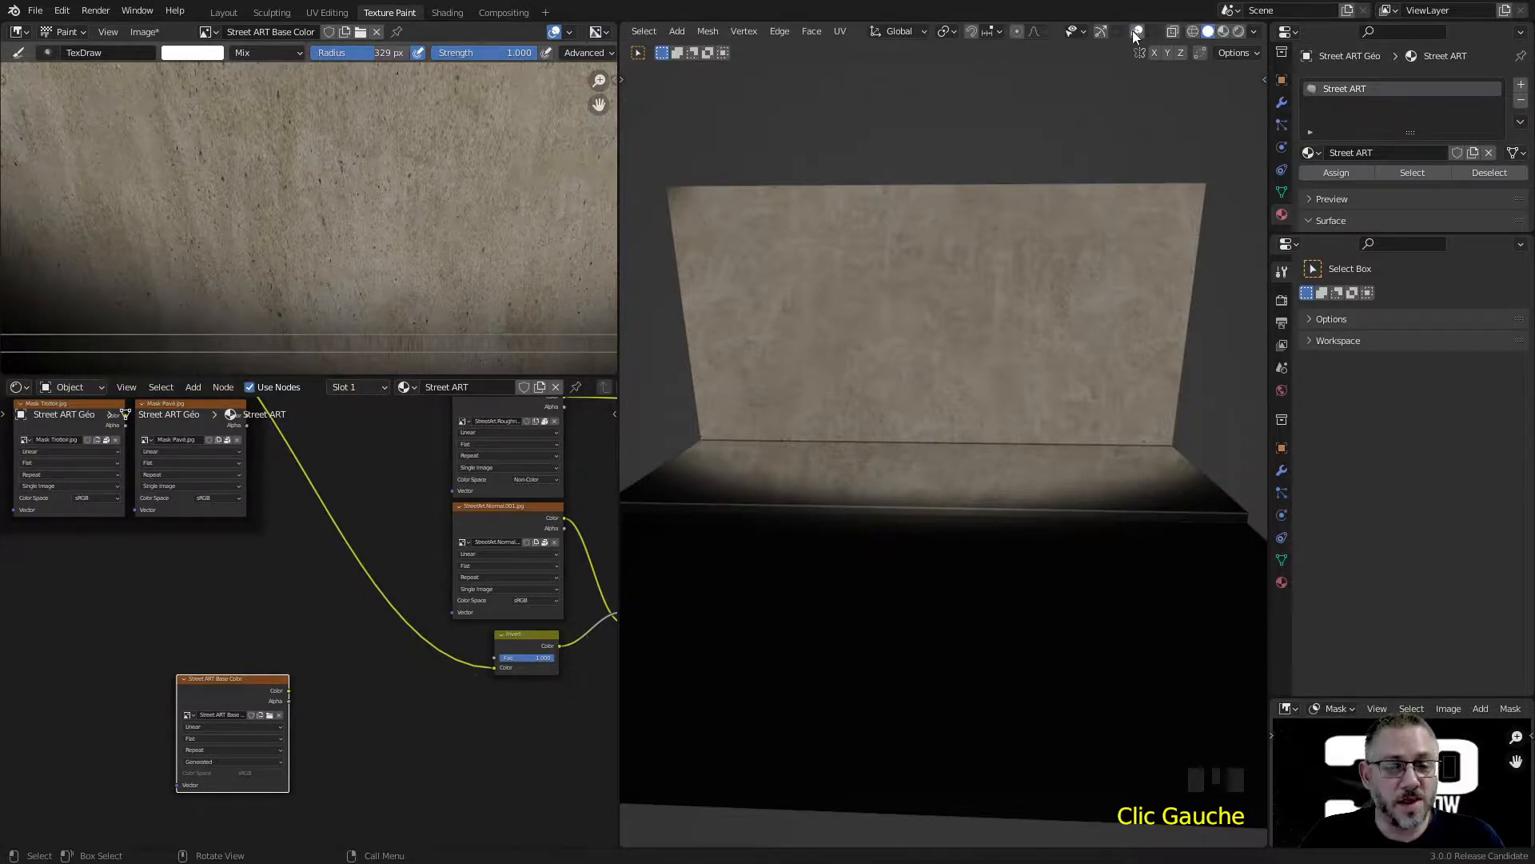
{"action": "left_click", "coordinate": [1134, 36]}
{"action": "left_click", "coordinate": [854, 285]}
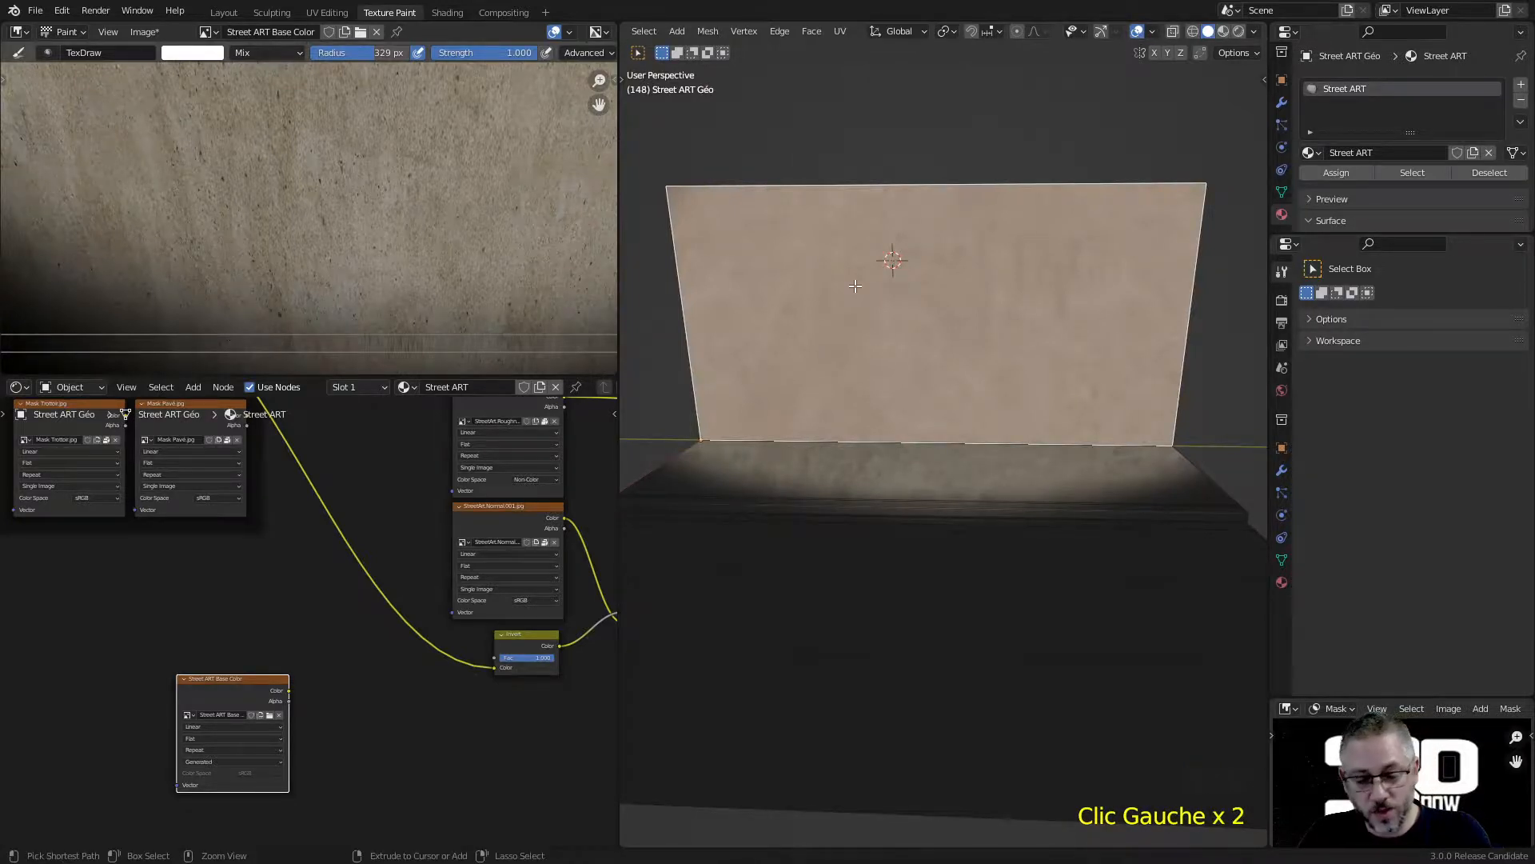
{"action": "key", "text": "ctrl+i"}
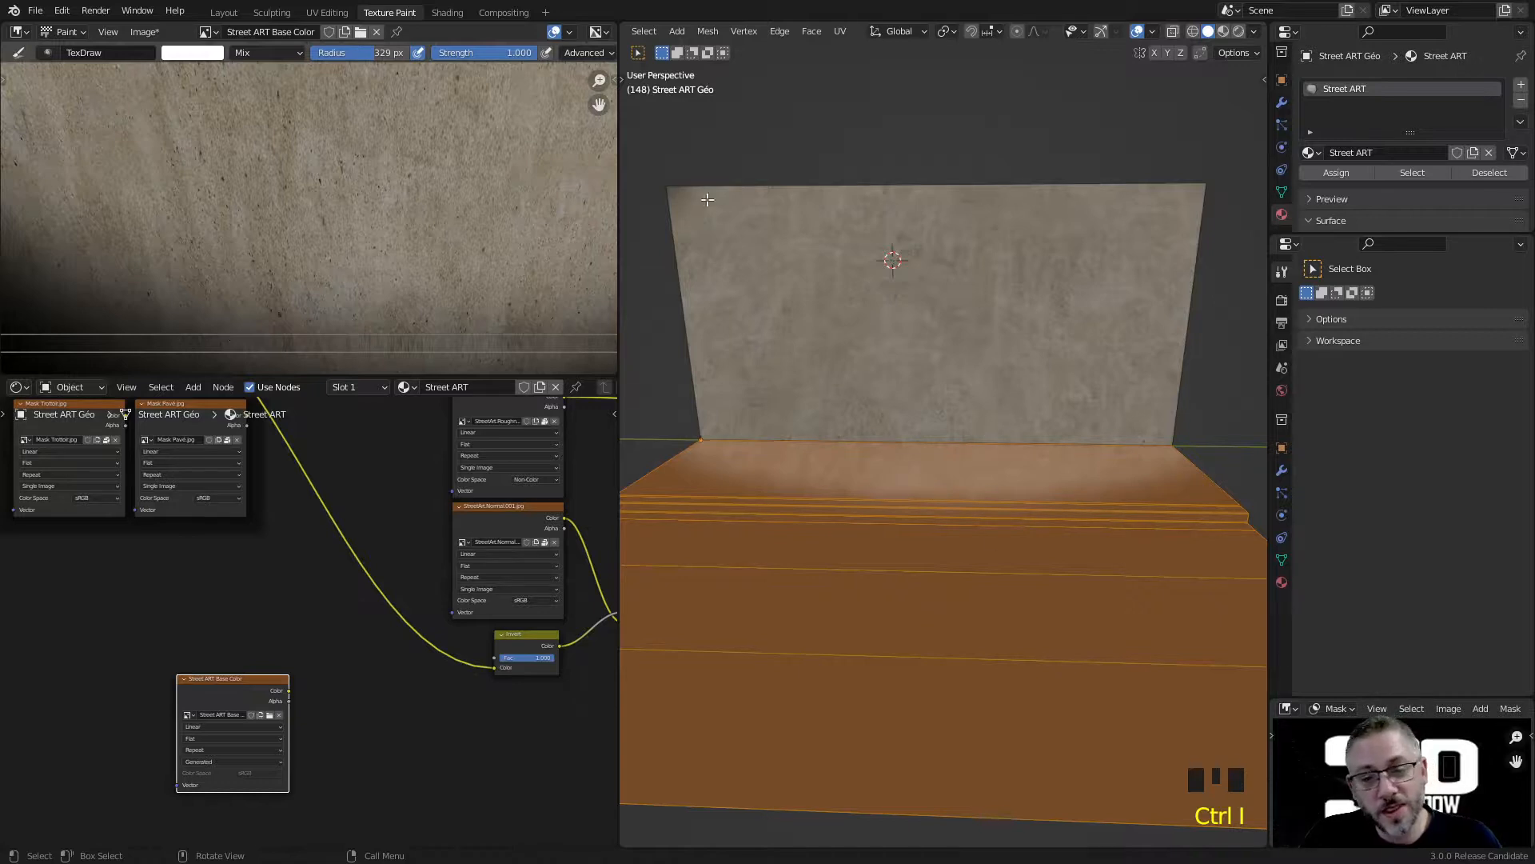
{"action": "key", "text": "Tab"}
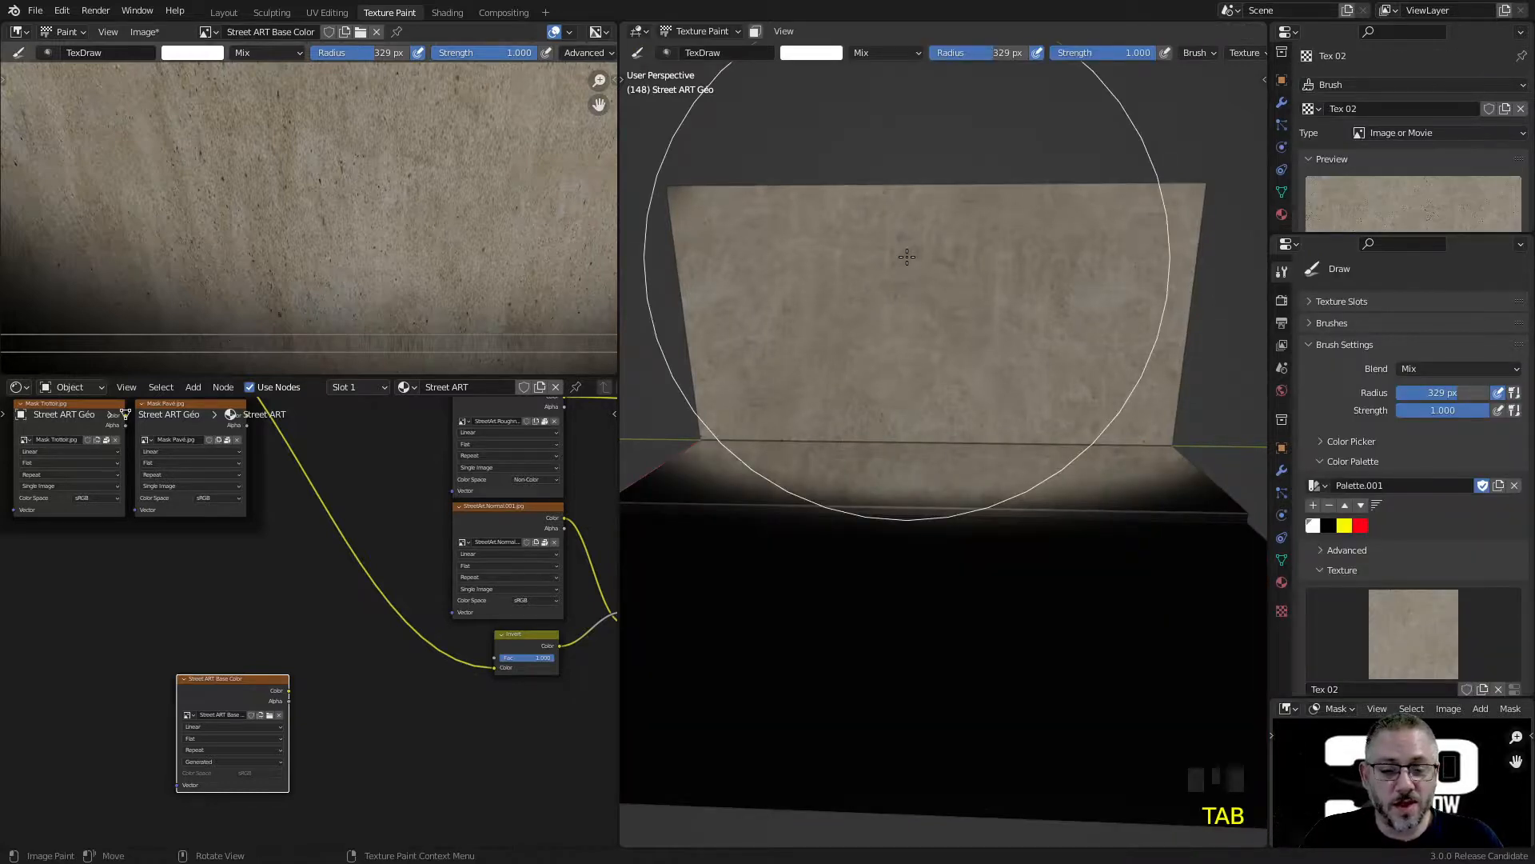
Step: Enable the face selection paint mask so that painting only affects the selected faces beside the wall
{"action": "left_click", "coordinate": [754, 32]}
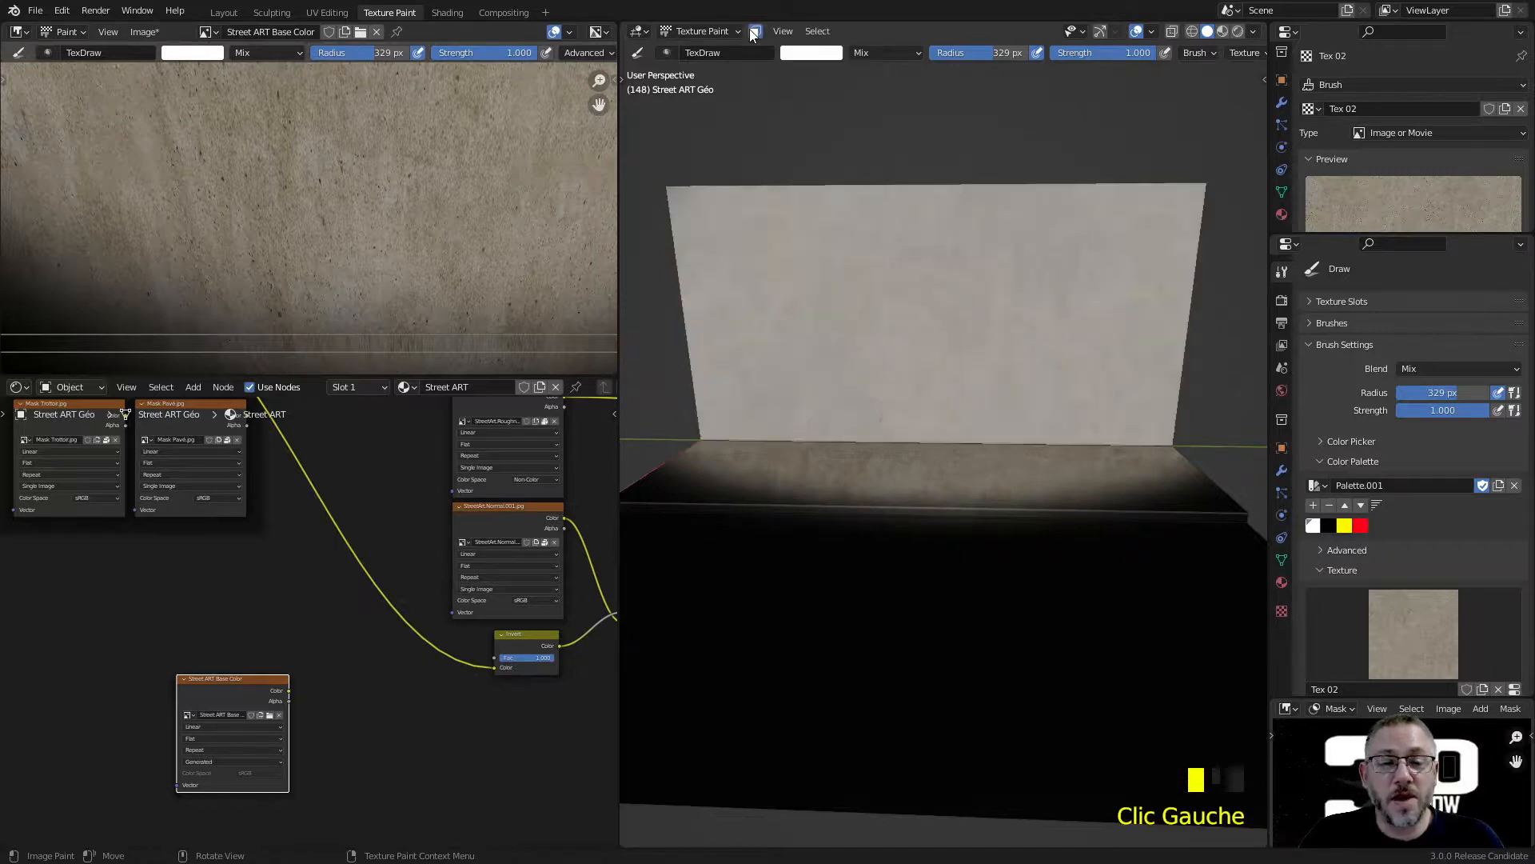
{"action": "scroll", "coordinate": [890, 583], "scroll_direction": "down", "scroll_amount": 3}
{"action": "middle_click_drag", "start_coordinate": [891, 583], "coordinate": [904, 502]}
{"action": "scroll", "coordinate": [913, 592], "scroll_direction": "up", "scroll_amount": 3}
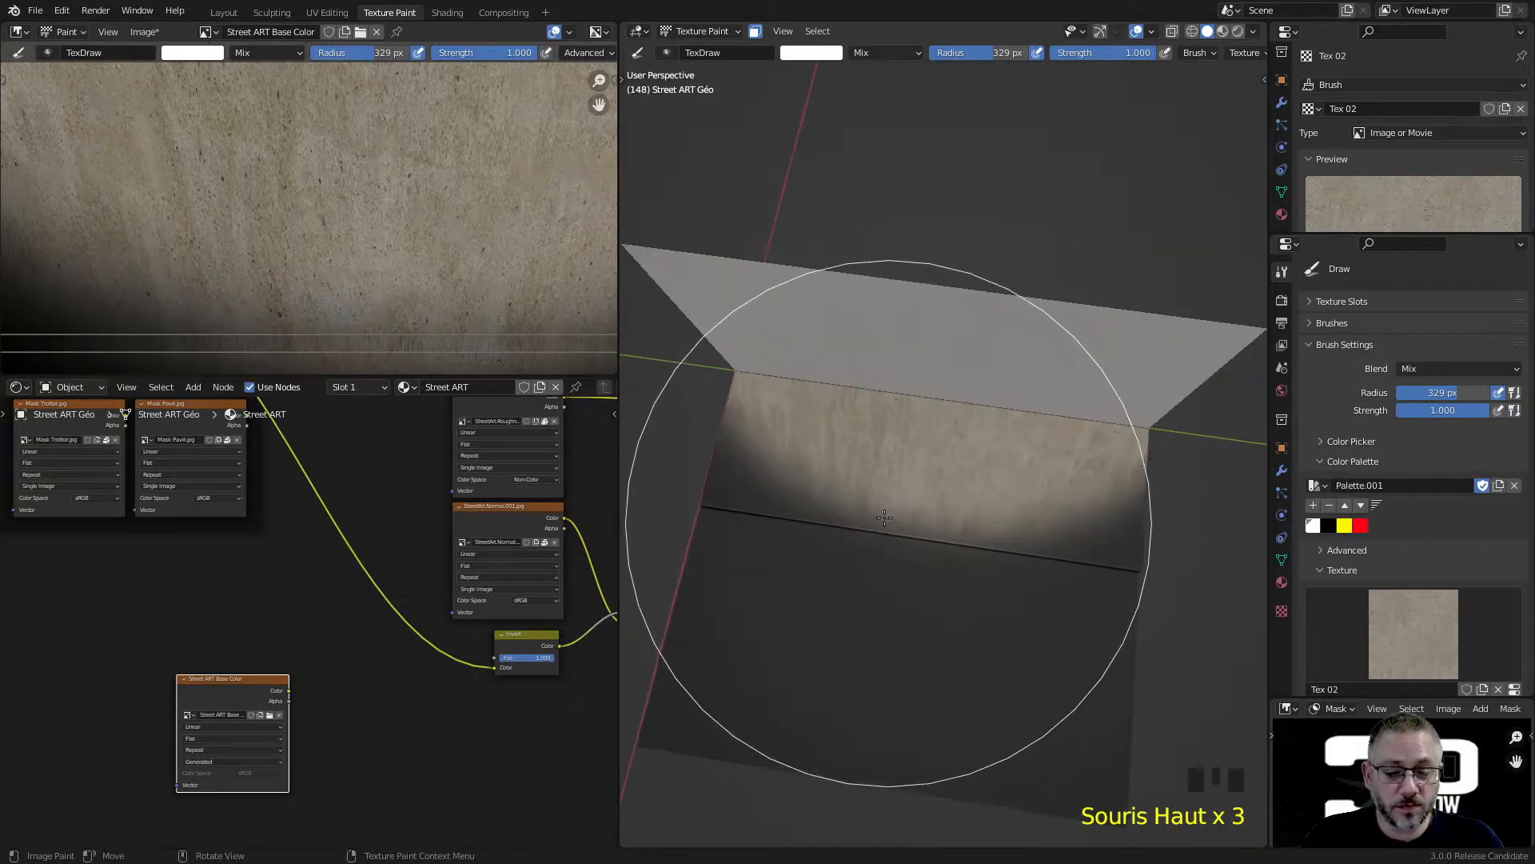
Step: Unlink Tex 02 from the brush and paint over the concrete overspill on the ground face with the palette's black
{"action": "scroll", "coordinate": [1439, 644], "scroll_direction": "down", "scroll_amount": 5}
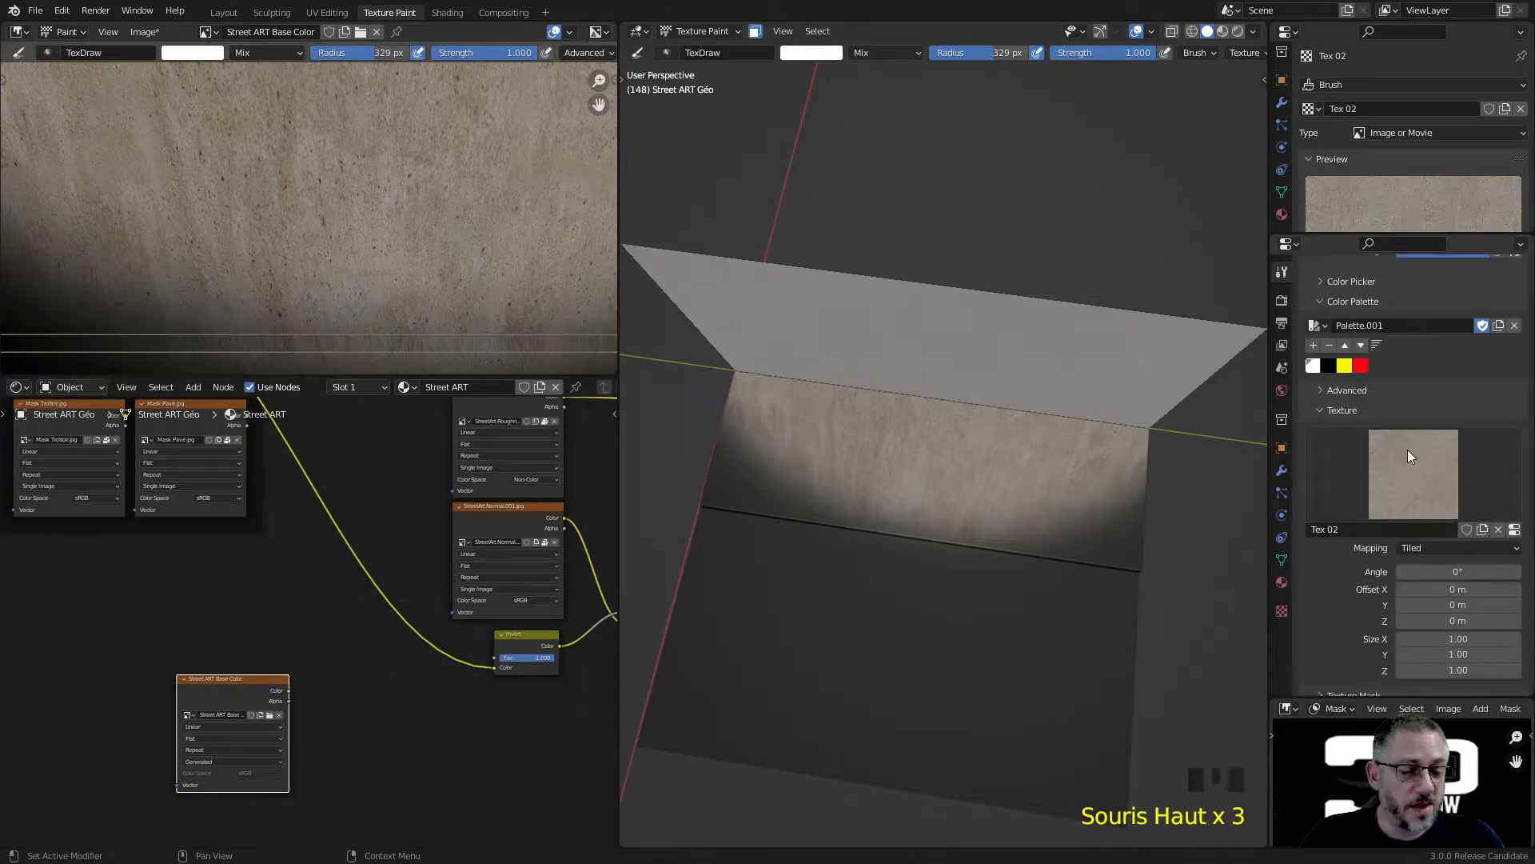
{"action": "left_click", "coordinate": [1500, 531]}
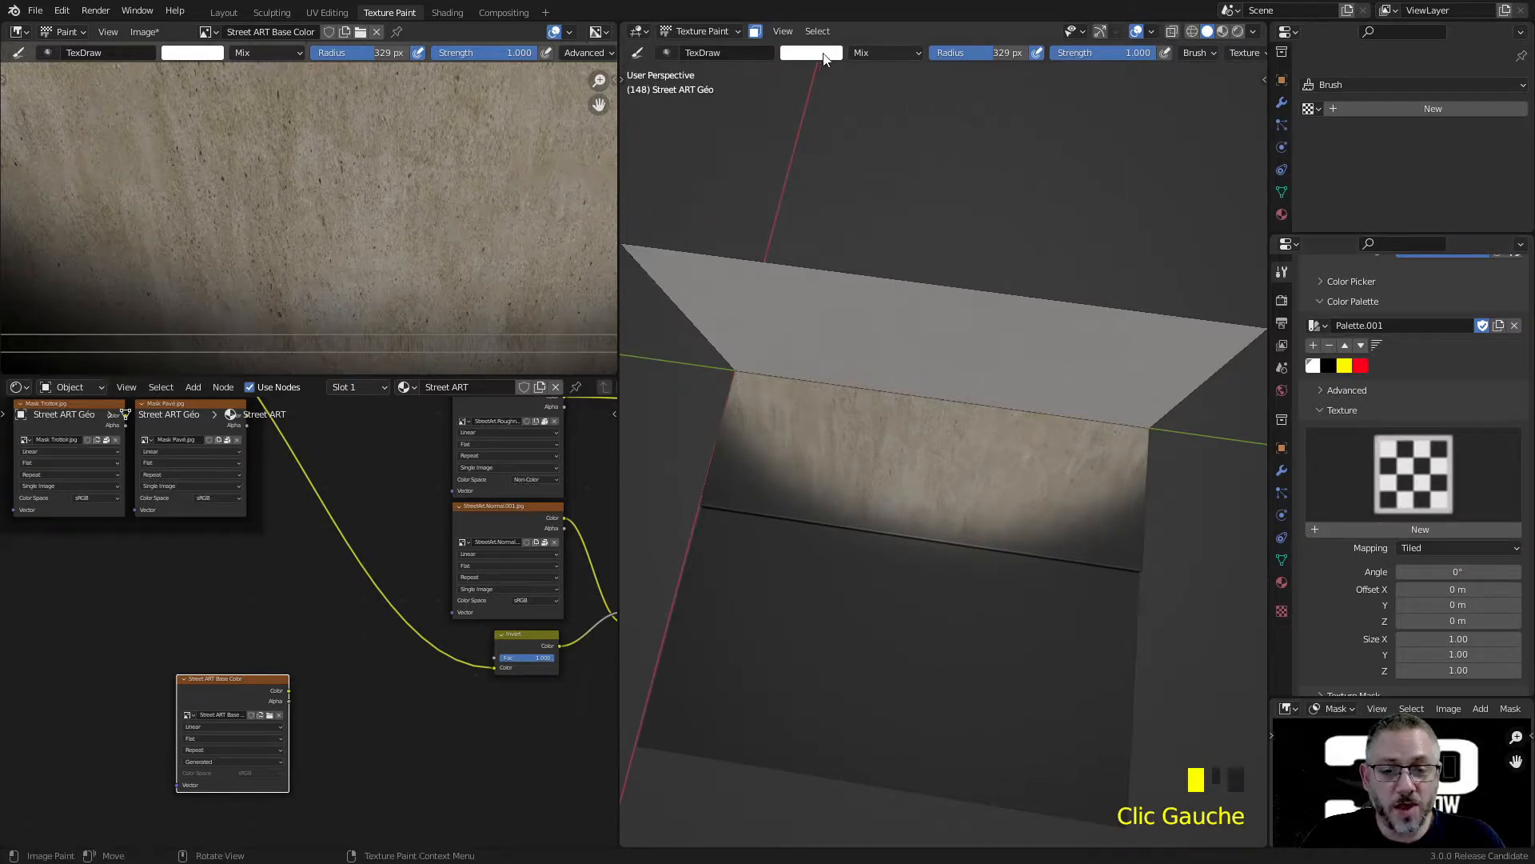
{"action": "left_click", "coordinate": [1328, 366]}
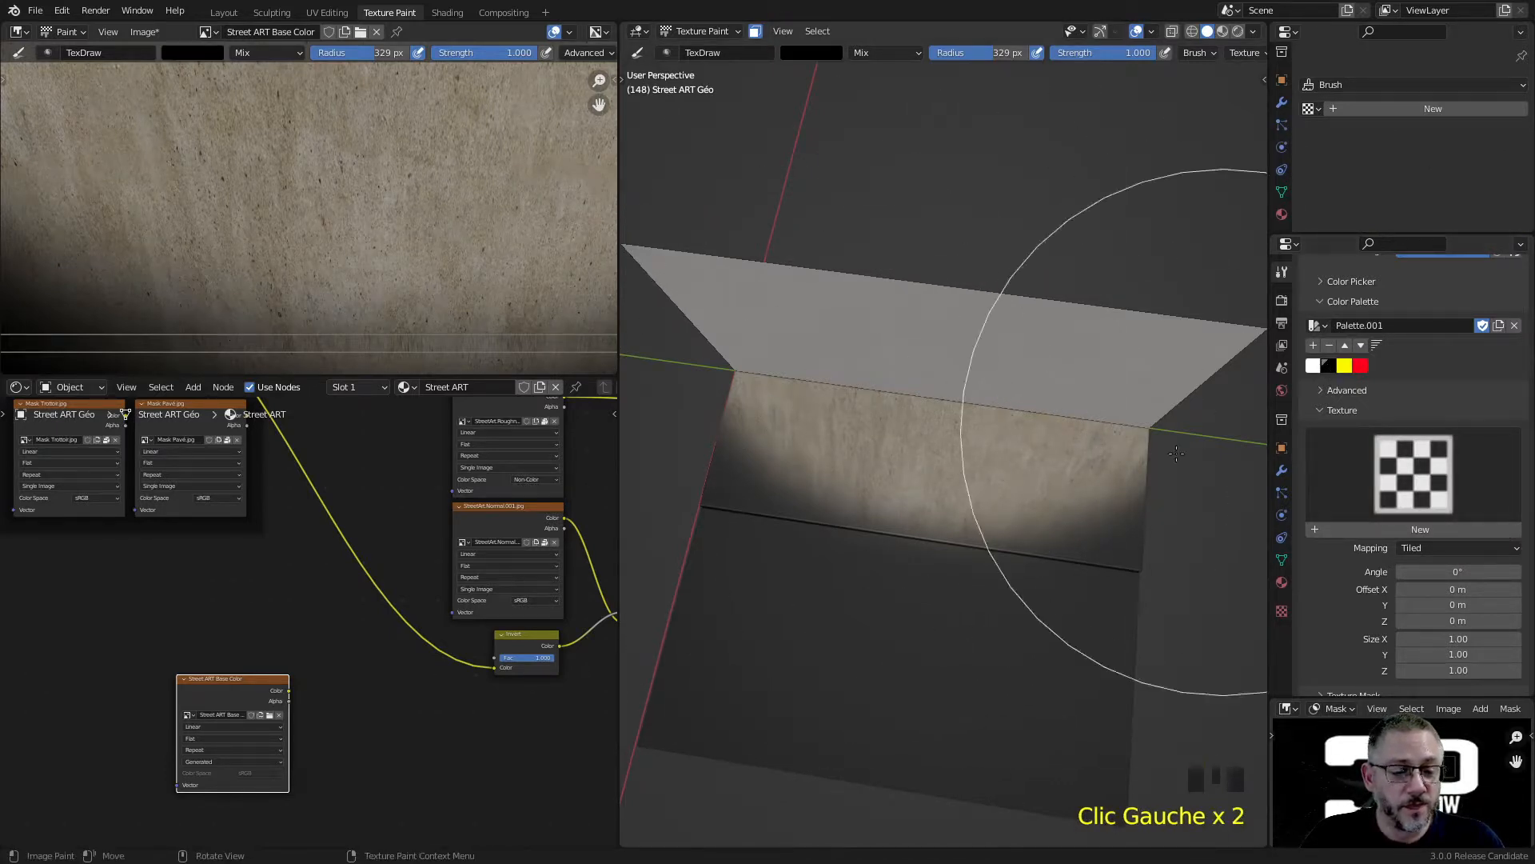
{"action": "mouse_move", "coordinate": [932, 472]}
{"action": "left_mouse_down"}
{"action": "mouse_move", "coordinate": [537, 353]}
{"action": "mouse_move", "coordinate": [930, 508]}
{"action": "mouse_move", "coordinate": [896, 667]}
{"action": "mouse_move", "coordinate": [987, 616]}
{"action": "mouse_move", "coordinate": [970, 576]}
{"action": "mouse_move", "coordinate": [898, 507]}
{"action": "left_mouse_up"}
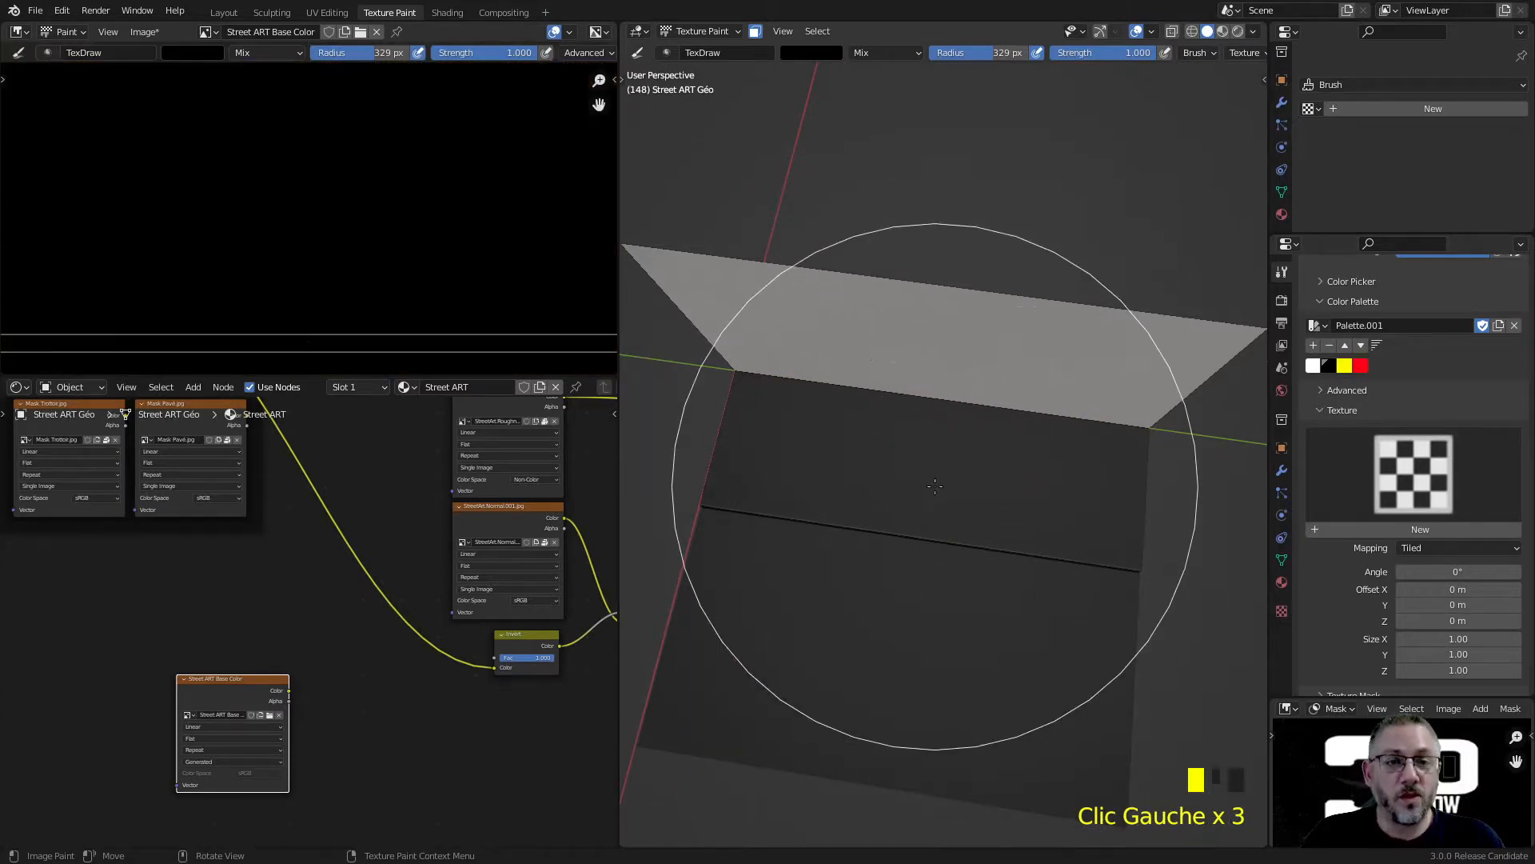